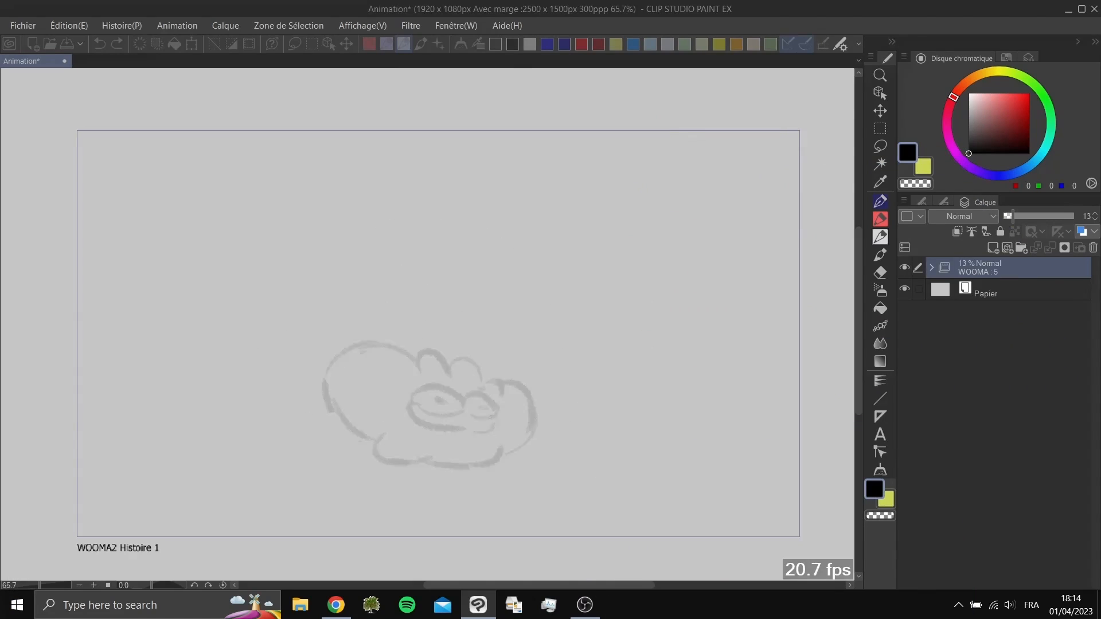
- Save the animation file, then add a new animation folder above the WOOMA rough track
{"action": "key", "text": "ctrl+s"}
{"action": "left_click_drag", "start_coordinate": [518, 319], "coordinate": [555, 289]}
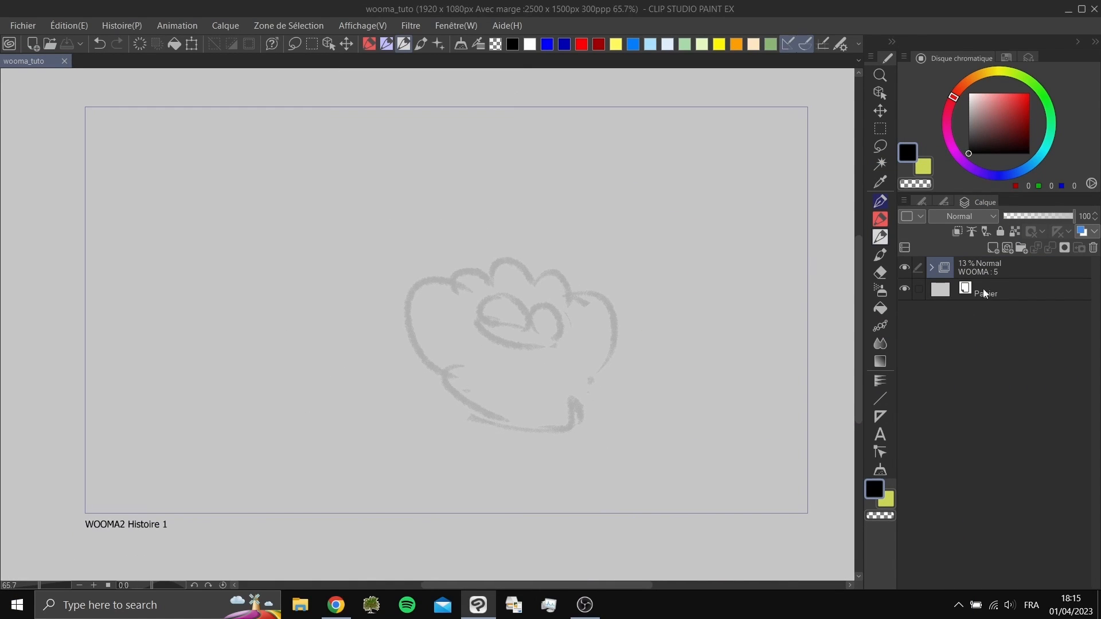
{"action": "left_click", "coordinate": [991, 270]}
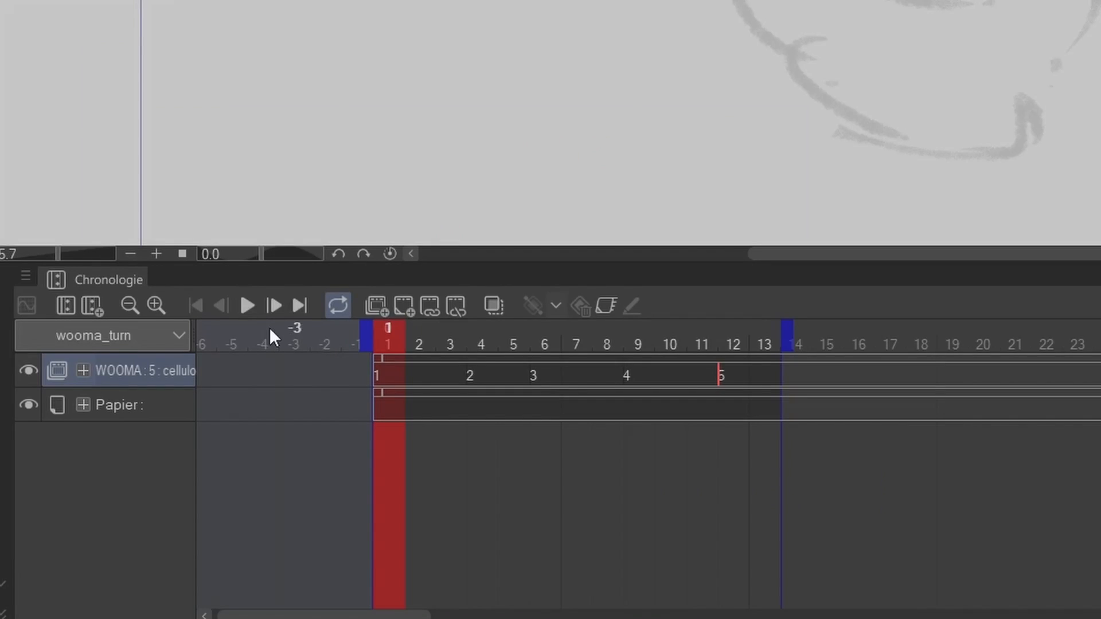
{"action": "left_click", "coordinate": [376, 305]}
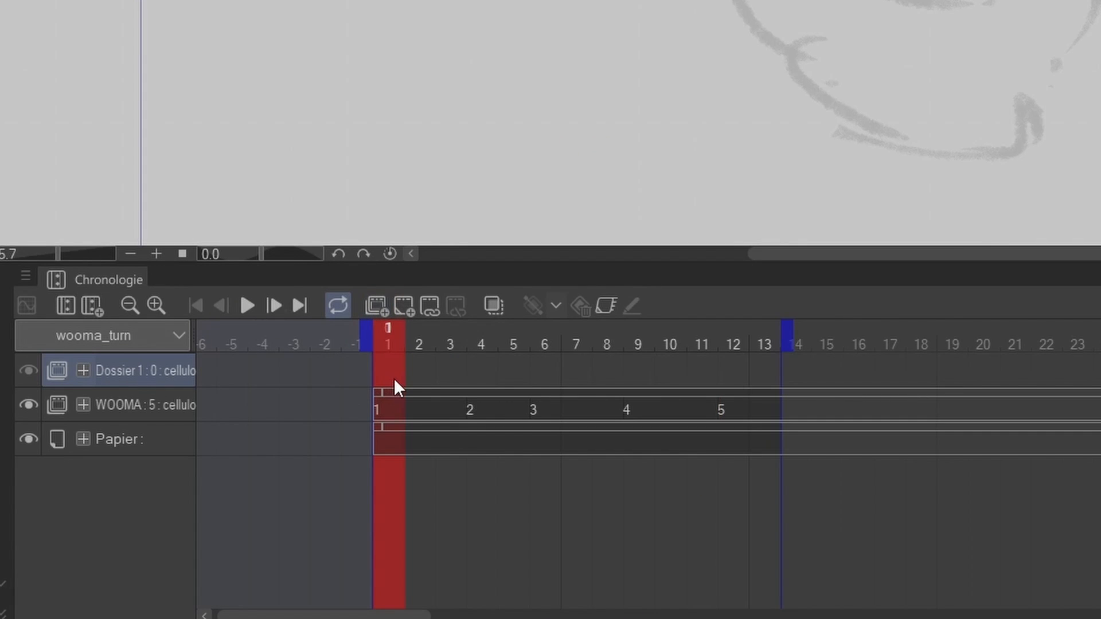
- Add key cels to the Dossier 1 track at frames 1, 6 and 12, matching the WOOMA rough poses
{"action": "left_click", "coordinate": [391, 380]}
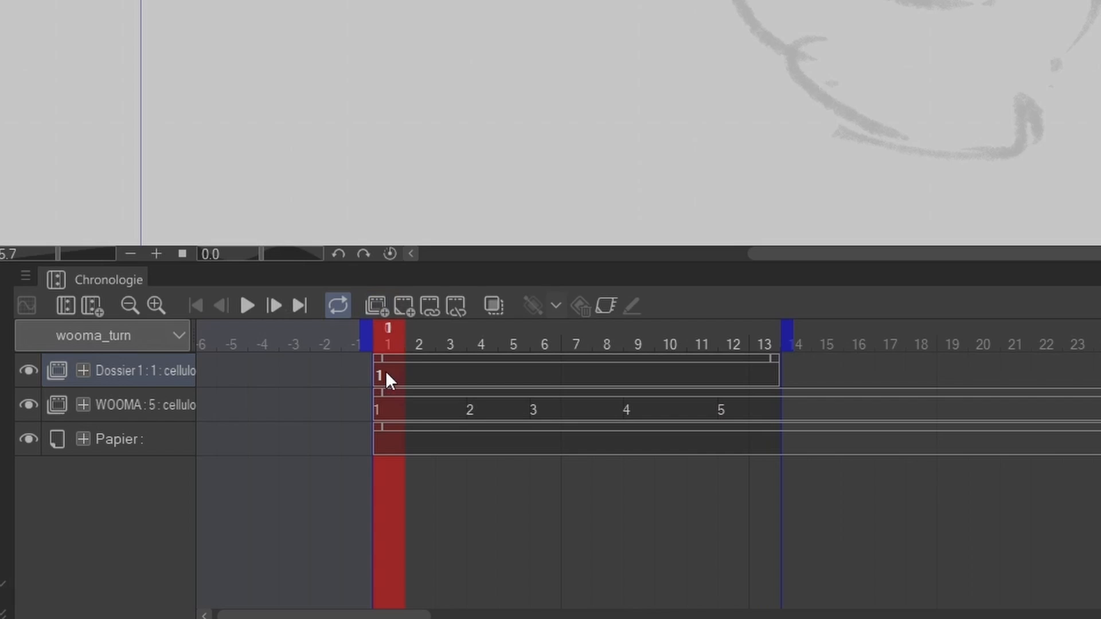
{"action": "left_click", "coordinate": [543, 377]}
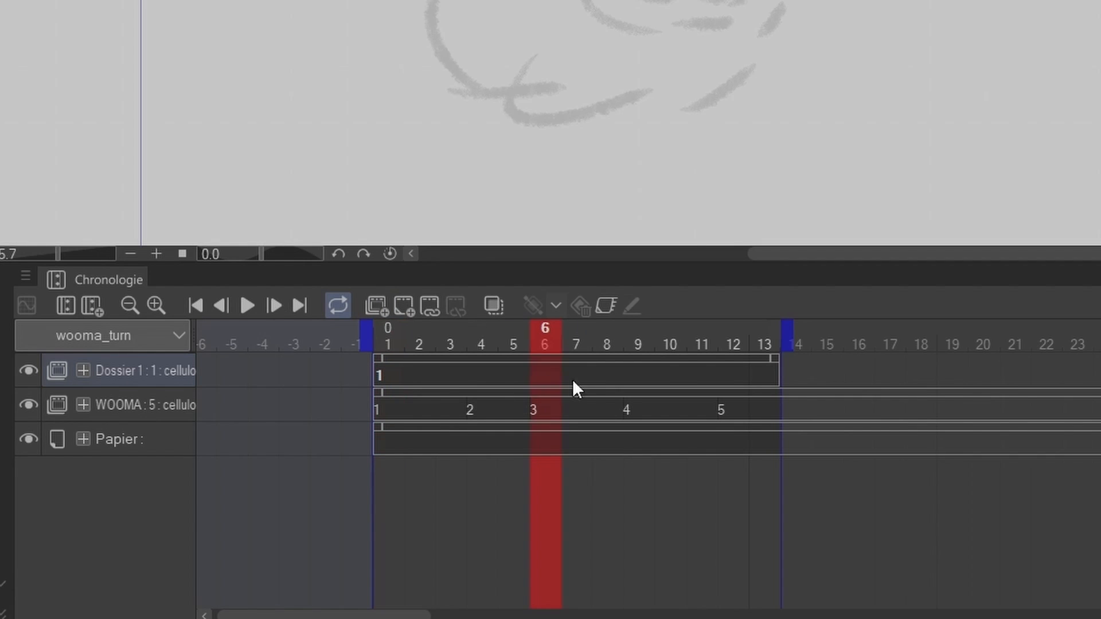
{"action": "key", "text": "alt+n"}
{"action": "left_click", "coordinate": [728, 380]}
{"action": "key", "text": "alt+n"}
{"action": "key", "text": "Home"}
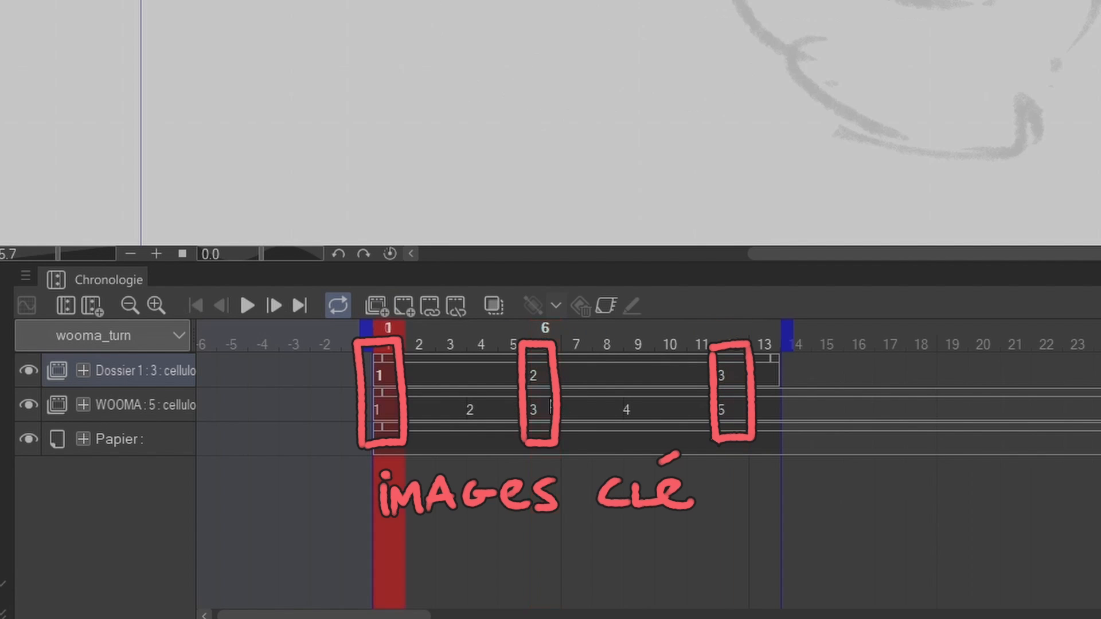
- Try adding in-between cels to the Dossier 1 track at frames 4 and 9
{"action": "key", "text": "space"}
{"action": "left_click", "coordinate": [479, 390]}
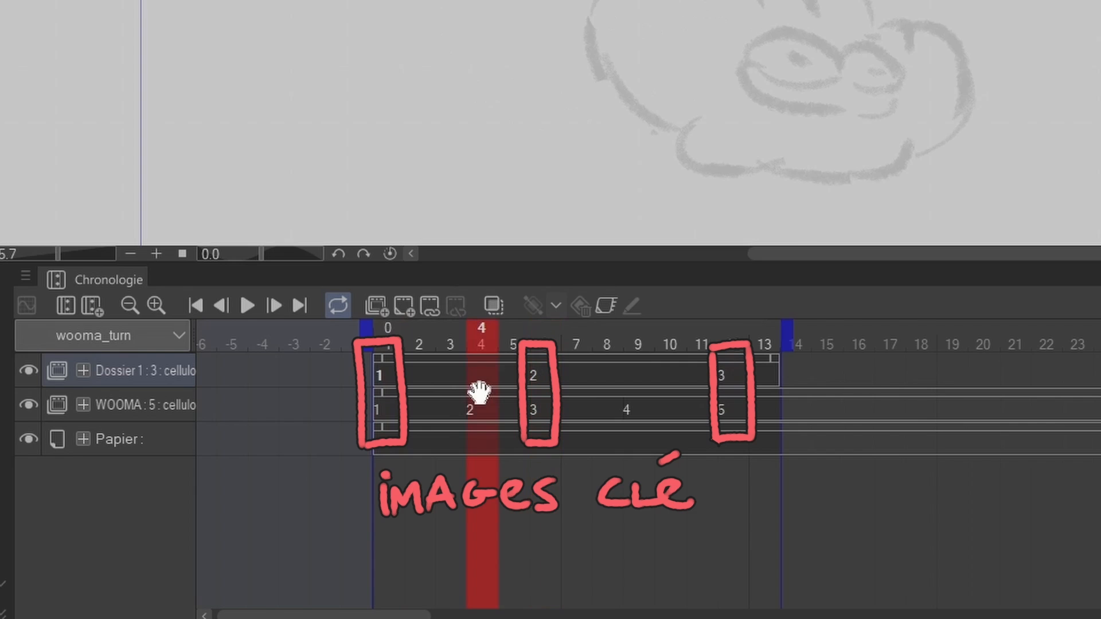
{"action": "key", "text": "alt+n"}
{"action": "left_click", "coordinate": [625, 381]}
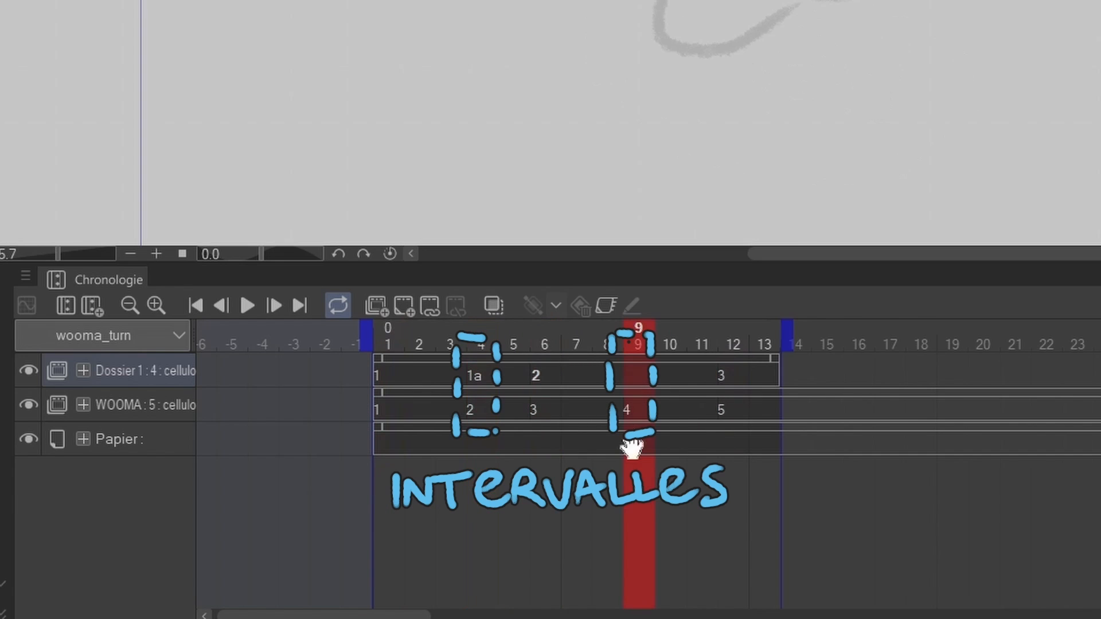
{"action": "key", "text": "alt+n"}
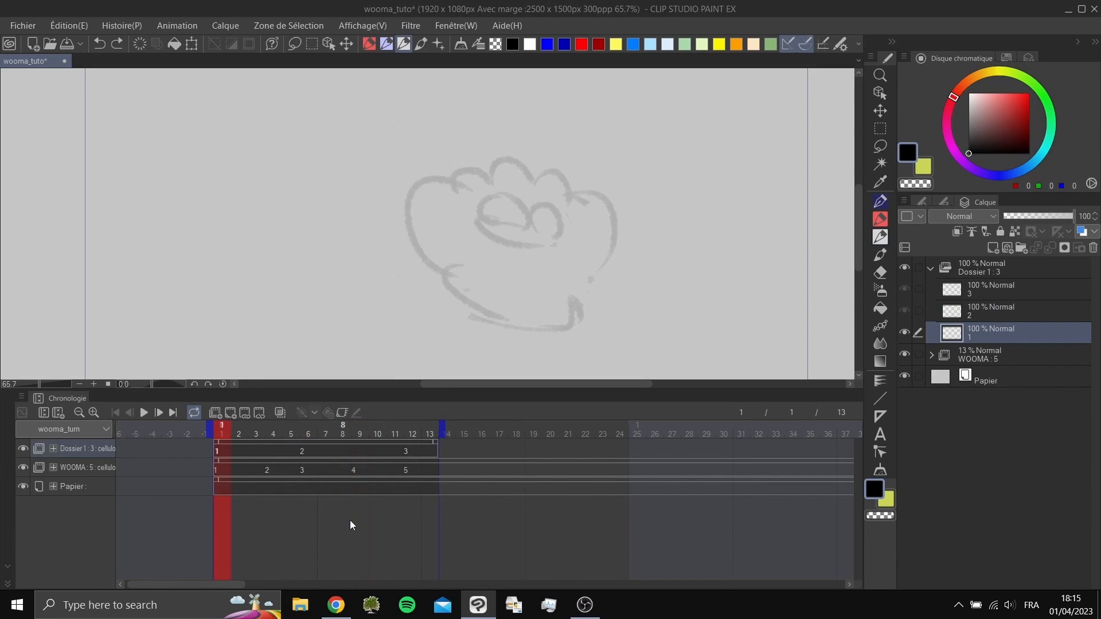
- Set the WOOMA 2 brush to size 20.5 and test it with a stroke on the first cel, undoing the test stroke
{"action": "key", "text": "Tab"}
{"action": "mouse_move", "coordinate": [508, 282]}
{"action": "left_mouse_down"}
{"action": "mouse_move", "coordinate": [533, 276]}
{"action": "mouse_move", "coordinate": [502, 260]}
{"action": "mouse_move", "coordinate": [496, 239]}
{"action": "left_mouse_up"}
{"action": "scroll", "coordinate": [533, 275], "scroll_direction": "up", "scroll_amount": 3}
{"action": "left_click", "coordinate": [885, 219]}
{"action": "key", "text": "ctrl+z"}
{"action": "left_click", "coordinate": [921, 201]}
{"action": "left_click", "coordinate": [983, 253]}
{"action": "left_click_drag", "start_coordinate": [489, 330], "coordinate": [563, 298]}
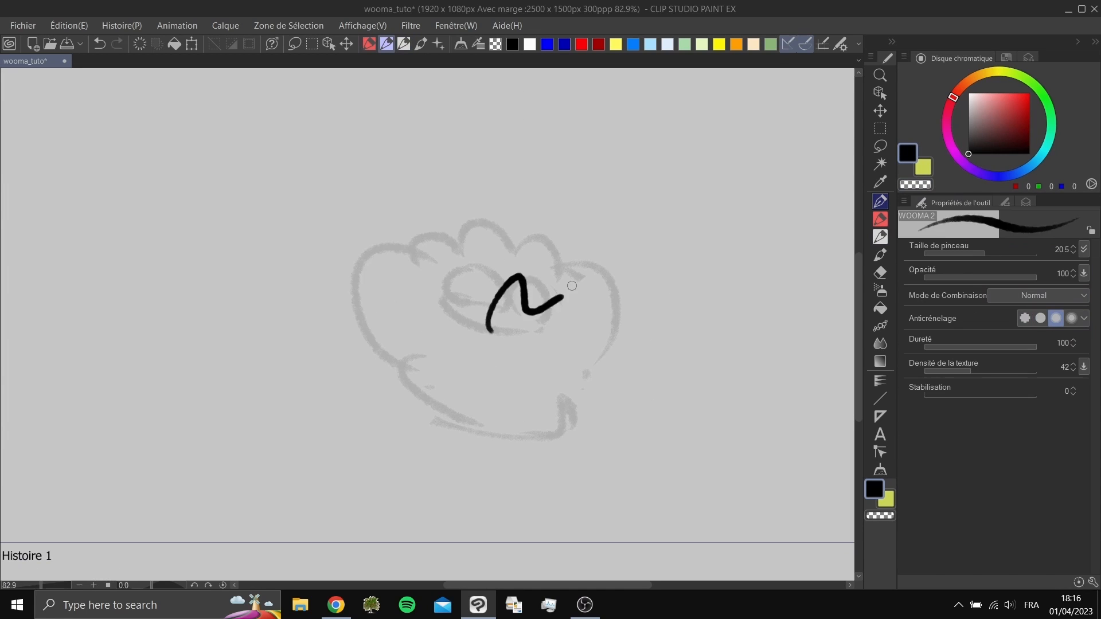
{"action": "key", "text": "ctrl+z"}
- Ink the first key pose of the character over its rough sketch in black
{"action": "key", "text": "h"}
{"action": "scroll", "coordinate": [505, 298], "scroll_direction": "up", "scroll_amount": 2}
{"action": "mouse_move", "coordinate": [454, 215]}
{"action": "left_mouse_down"}
{"action": "mouse_move", "coordinate": [513, 328]}
{"action": "mouse_move", "coordinate": [247, 298]}
{"action": "left_mouse_up"}
{"action": "mouse_move", "coordinate": [321, 218]}
{"action": "left_mouse_down"}
{"action": "mouse_move", "coordinate": [488, 210]}
{"action": "mouse_move", "coordinate": [350, 280]}
{"action": "mouse_move", "coordinate": [413, 287]}
{"action": "left_mouse_up"}
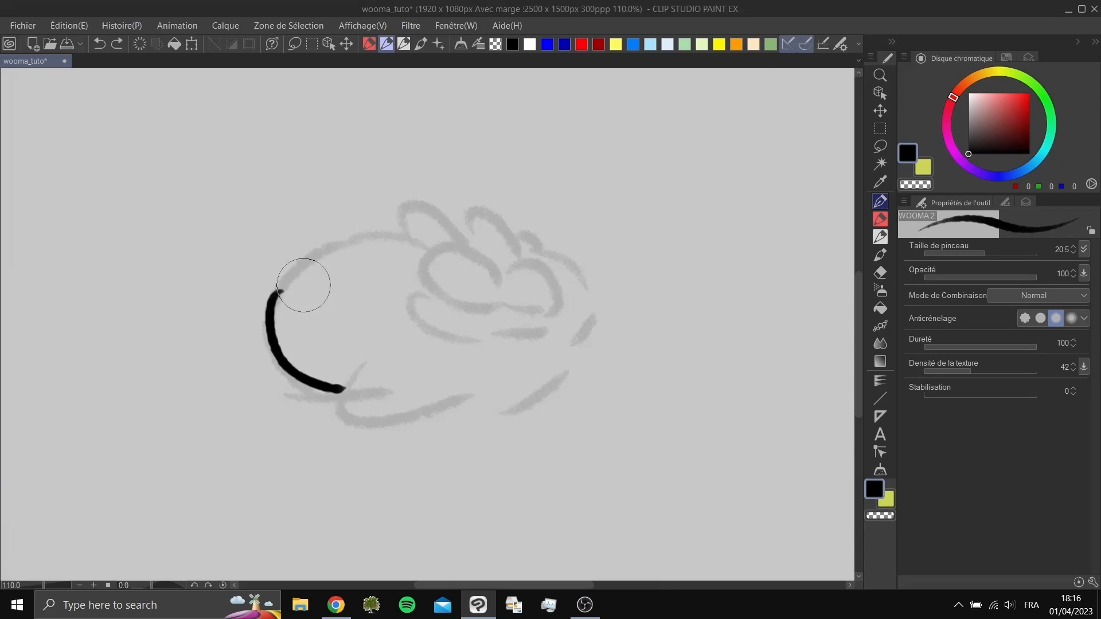
- Ink the second key pose at frame 6, tracing the body, hair tufts, eyes and mouth over the rough
{"action": "left_click_drag", "start_coordinate": [281, 292], "coordinate": [427, 247]}
{"action": "left_click_drag", "start_coordinate": [405, 233], "coordinate": [468, 247]}
{"action": "left_click_drag", "start_coordinate": [467, 230], "coordinate": [519, 255]}
{"action": "left_click_drag", "start_coordinate": [374, 364], "coordinate": [499, 369]}
{"action": "mouse_move", "coordinate": [465, 261]}
{"action": "left_mouse_down"}
{"action": "mouse_move", "coordinate": [490, 229]}
{"action": "mouse_move", "coordinate": [510, 282]}
{"action": "left_mouse_up"}
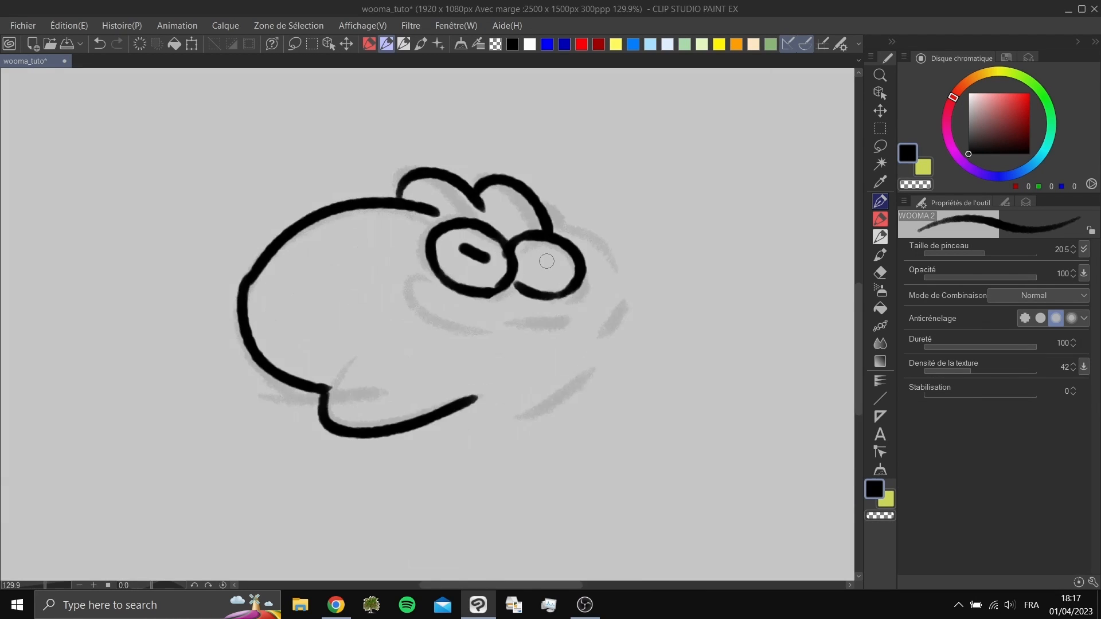
{"action": "left_click_drag", "start_coordinate": [349, 195], "coordinate": [494, 219]}
- Ink the third key pose over its rough, tracing the body outline, hair tufts, eyes with pupils, and mouth
{"action": "left_click_drag", "start_coordinate": [484, 147], "coordinate": [508, 261]}
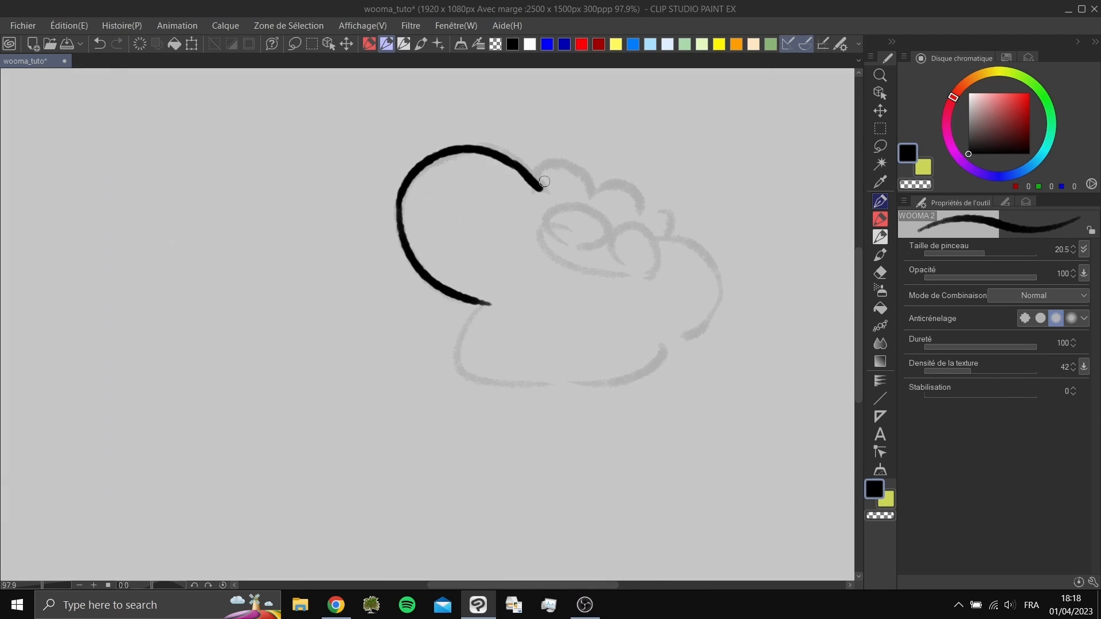
{"action": "left_click_drag", "start_coordinate": [344, 189], "coordinate": [355, 373]}
{"action": "left_click_drag", "start_coordinate": [356, 372], "coordinate": [601, 343]}
{"action": "left_click_drag", "start_coordinate": [424, 213], "coordinate": [458, 230]}
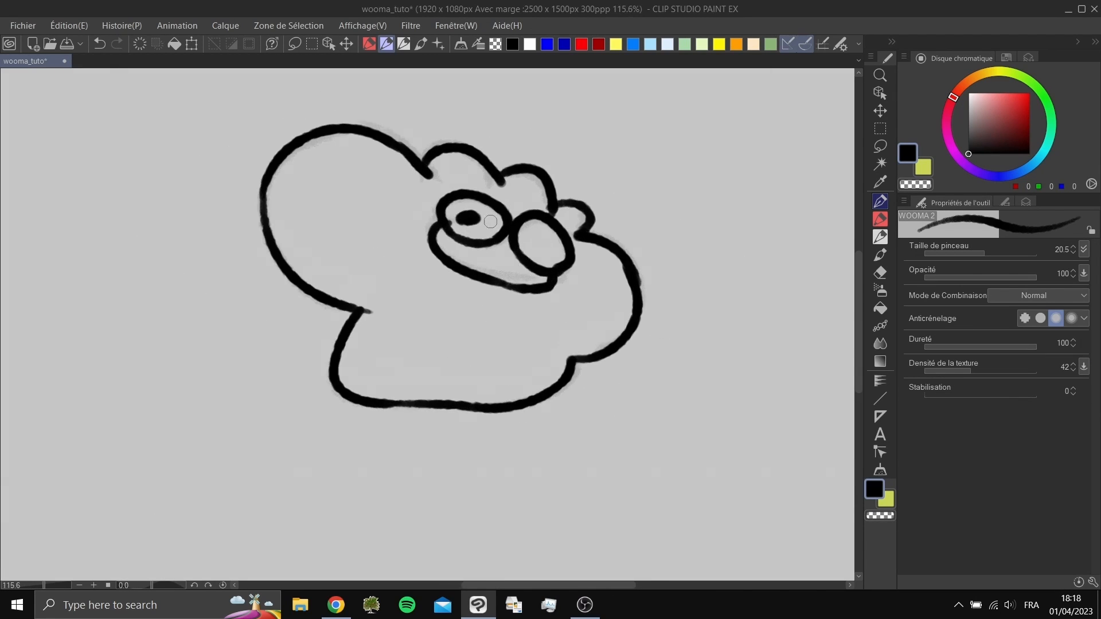
{"action": "left_click_drag", "start_coordinate": [367, 229], "coordinate": [399, 258]}
{"action": "left_click_drag", "start_coordinate": [448, 216], "coordinate": [457, 216]}
{"action": "left_click_drag", "start_coordinate": [371, 238], "coordinate": [377, 240]}
{"action": "left_click_drag", "start_coordinate": [357, 278], "coordinate": [497, 227]}
- Touch up the inked details of the key drawing at frame 6
{"action": "key", "text": "h"}
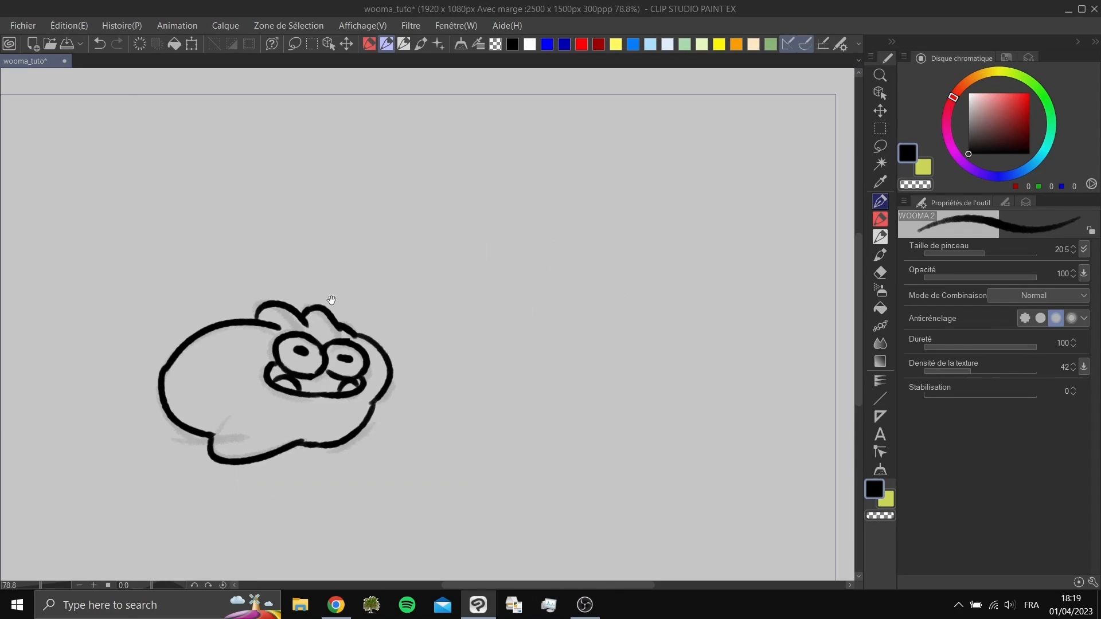
{"action": "left_click_drag", "start_coordinate": [343, 298], "coordinate": [387, 269]}
{"action": "left_click_drag", "start_coordinate": [381, 339], "coordinate": [417, 337]}
{"action": "left_click_drag", "start_coordinate": [402, 315], "coordinate": [419, 319]}
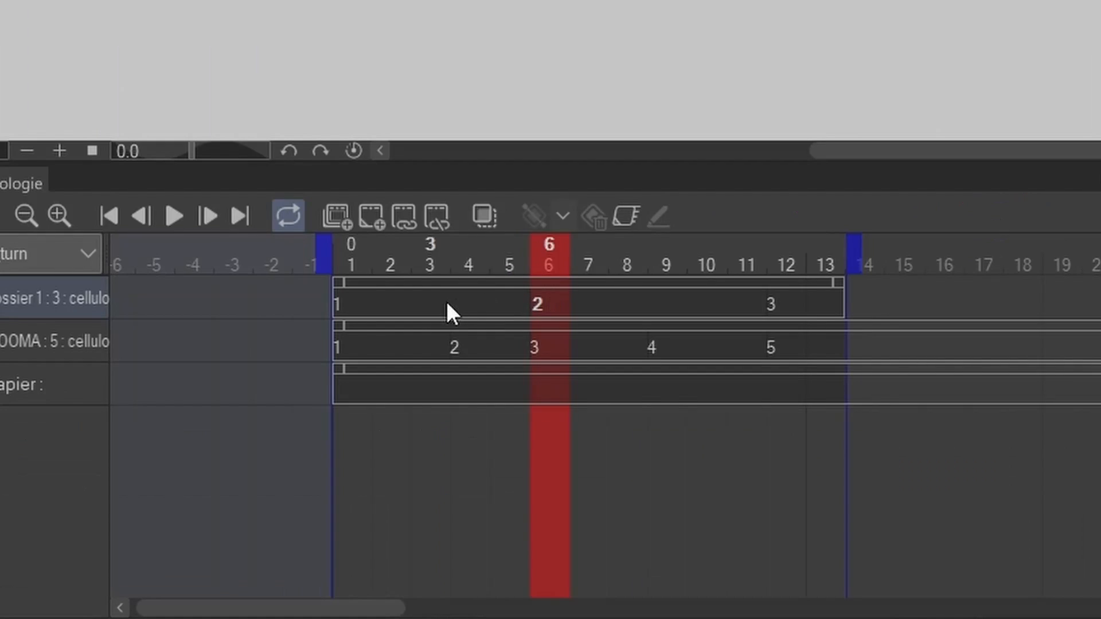
- Add in-between cels 1a at frame 4 and 2a at frame 9 on the Dossier 1 track
{"action": "left_click", "coordinate": [272, 445]}
{"action": "left_click_drag", "start_coordinate": [877, 9], "coordinate": [747, 0]}
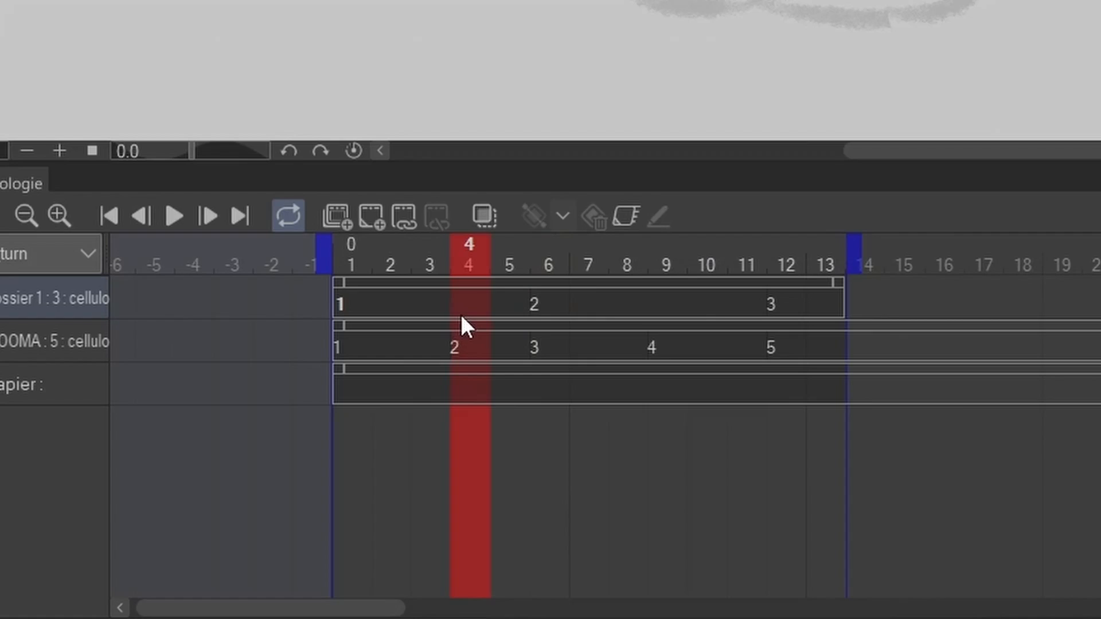
{"action": "key", "text": "ctrl+shift+n"}
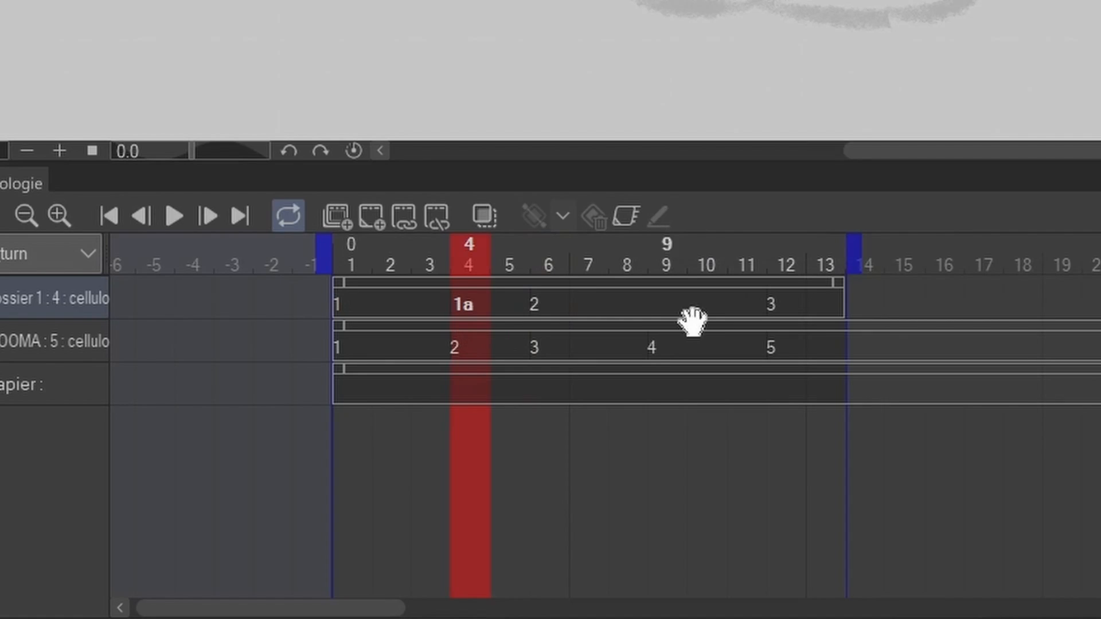
{"action": "left_click", "coordinate": [650, 303]}
{"action": "key", "text": "ctrl+shift+n"}
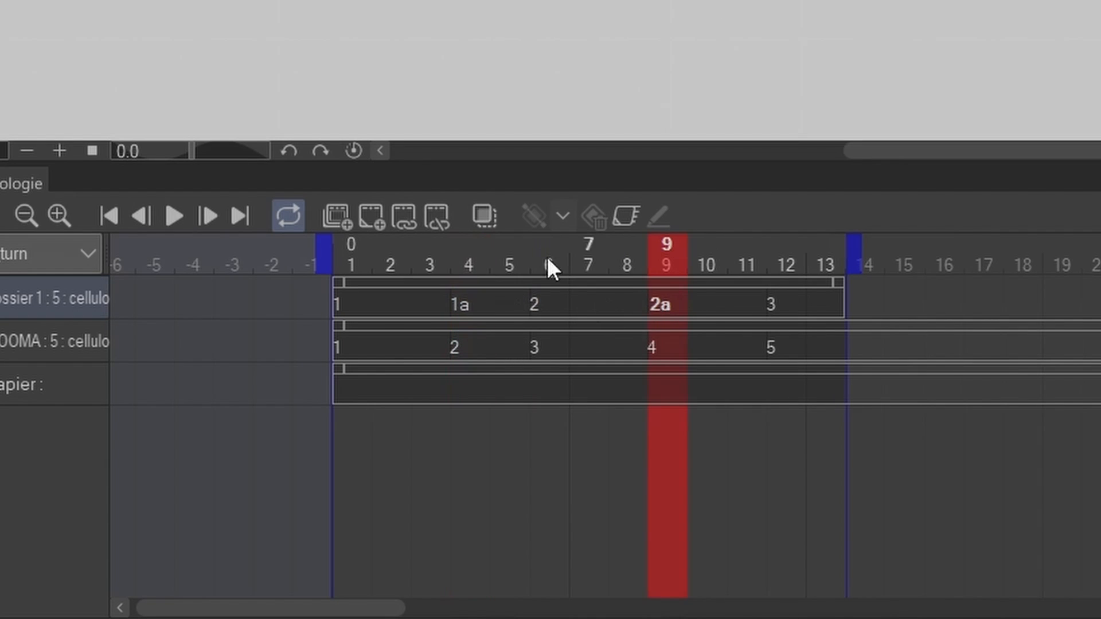
- Examine the order and naming of the key and in-between cels along the Dossier 1 track
{"action": "left_click", "coordinate": [358, 313]}
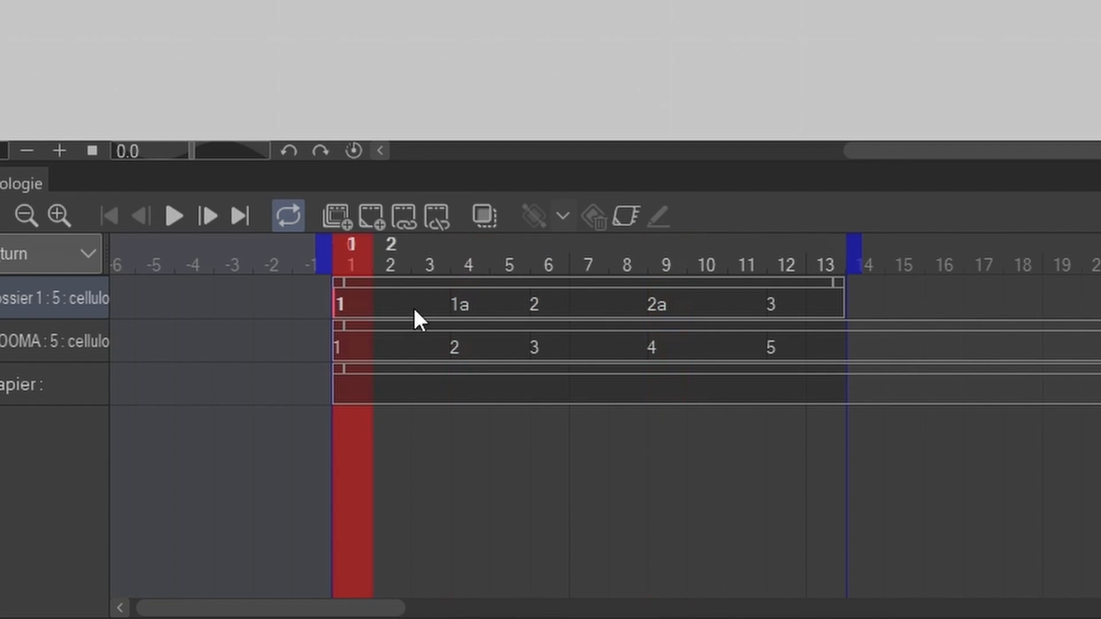
{"action": "left_click", "coordinate": [461, 309]}
{"action": "left_click", "coordinate": [533, 305]}
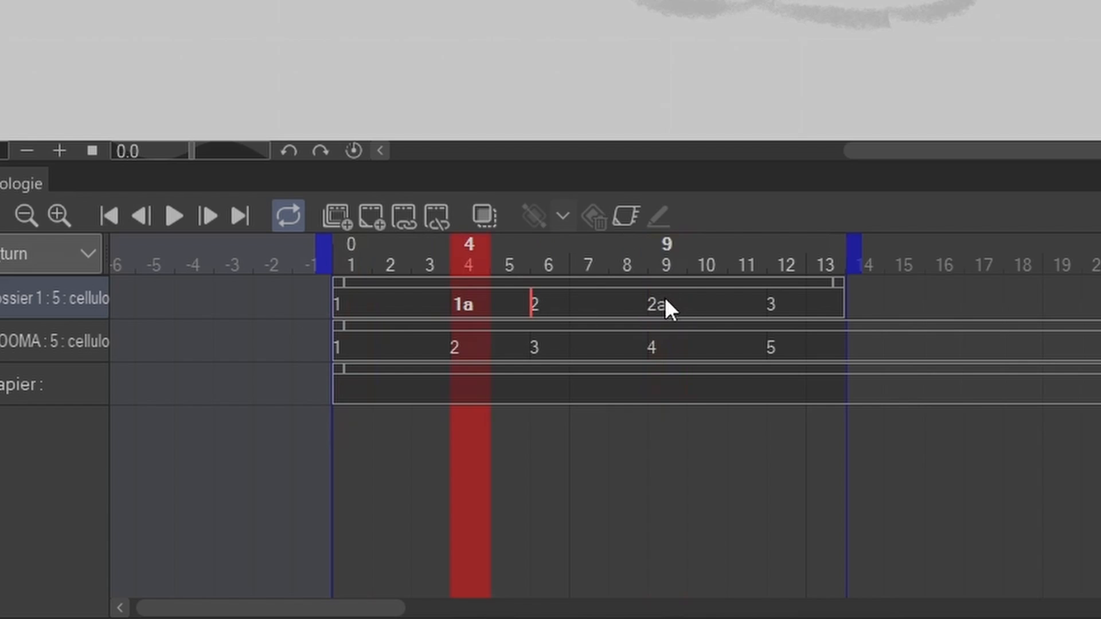
{"action": "left_click", "coordinate": [768, 306]}
{"action": "left_click", "coordinate": [473, 265]}
{"action": "left_click", "coordinate": [677, 266]}
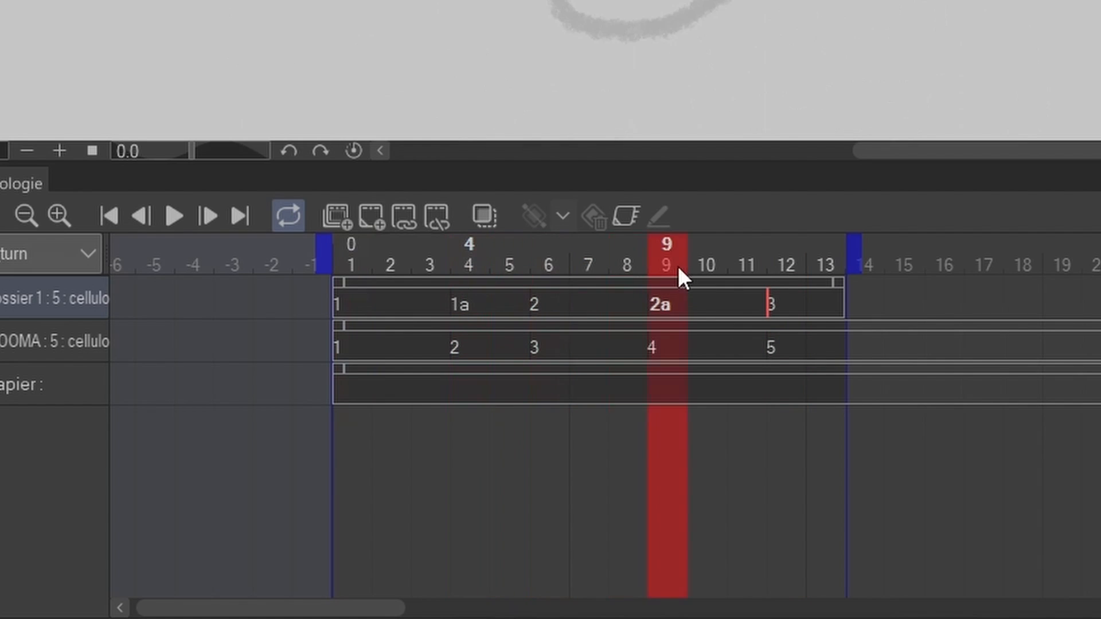
{"action": "left_click", "coordinate": [672, 310]}
{"action": "left_click", "coordinate": [467, 302]}
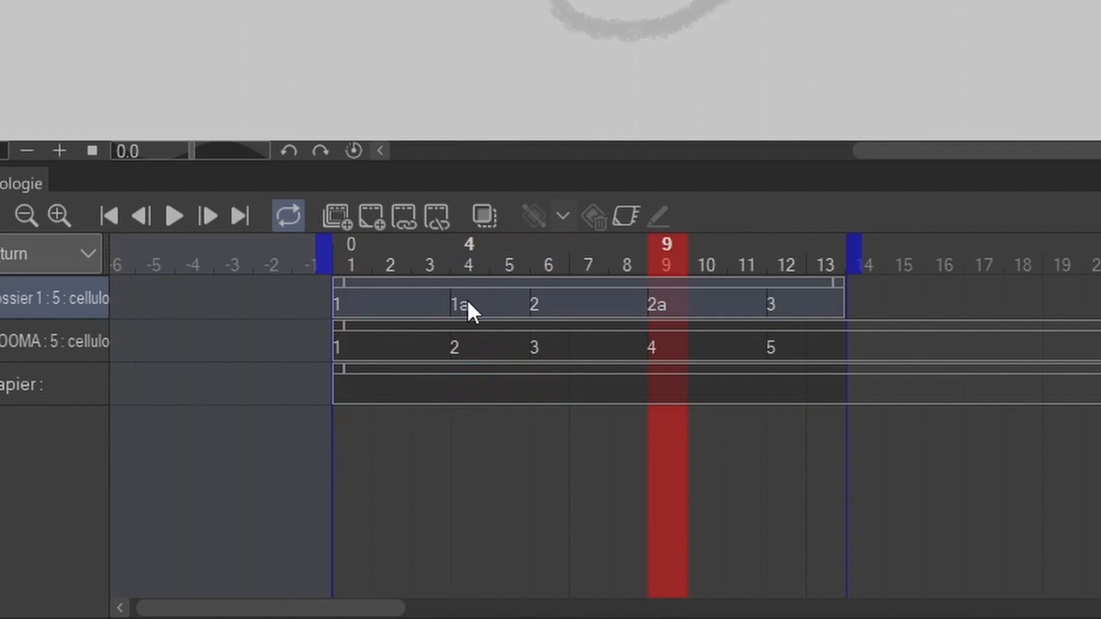
{"action": "mouse_move", "coordinate": [472, 272]}
{"action": "left_mouse_down"}
{"action": "mouse_move", "coordinate": [422, 263]}
{"action": "mouse_move", "coordinate": [732, 265]}
{"action": "mouse_move", "coordinate": [557, 277]}
{"action": "mouse_move", "coordinate": [680, 284]}
{"action": "left_mouse_up"}
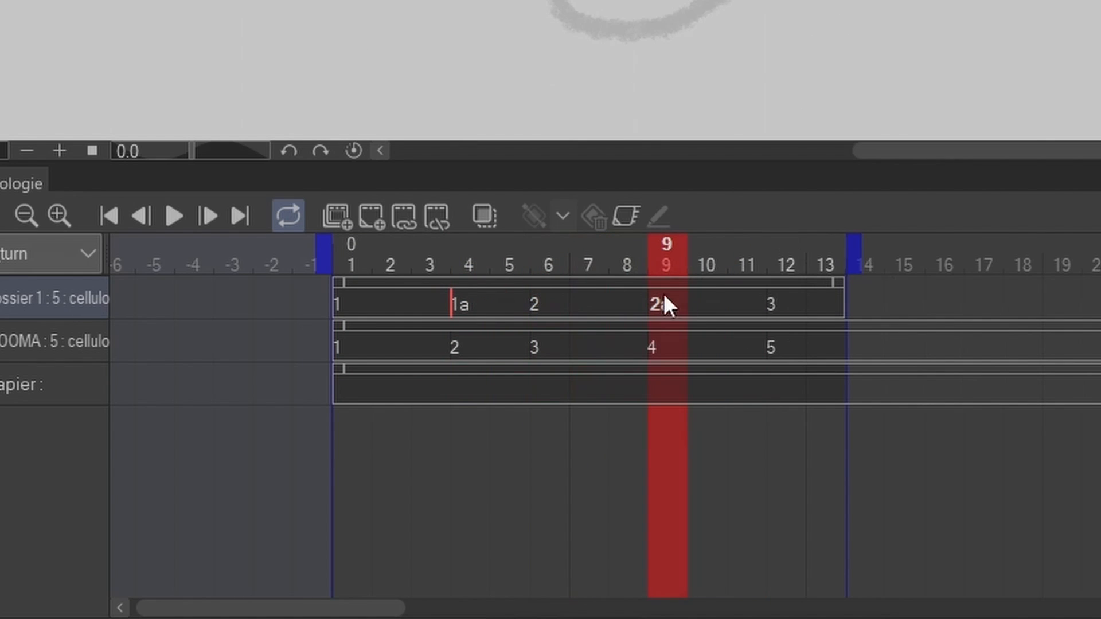
{"action": "mouse_move", "coordinate": [660, 272]}
{"action": "left_mouse_down"}
{"action": "mouse_move", "coordinate": [507, 268]}
{"action": "mouse_move", "coordinate": [769, 269]}
{"action": "mouse_move", "coordinate": [378, 298]}
{"action": "mouse_move", "coordinate": [314, 338]}
{"action": "left_mouse_up"}
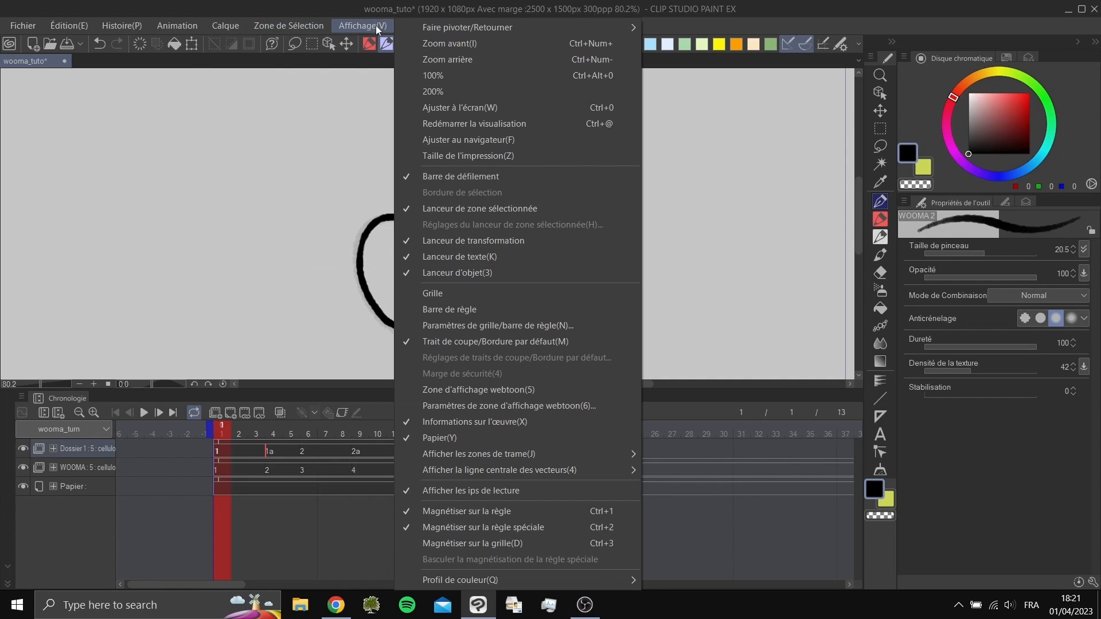
- Rename the Dossier 1 track's cels in chronological order
{"action": "left_click", "coordinate": [374, 27]}
{"action": "left_click", "coordinate": [177, 27]}
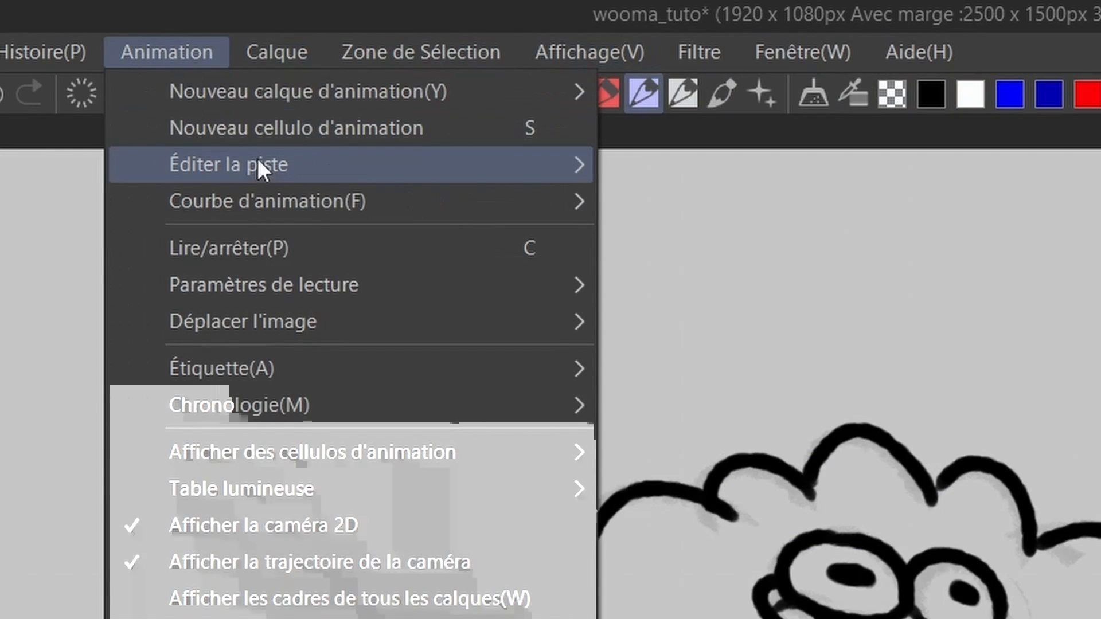
{"action": "mouse_move", "coordinate": [220, 72]}
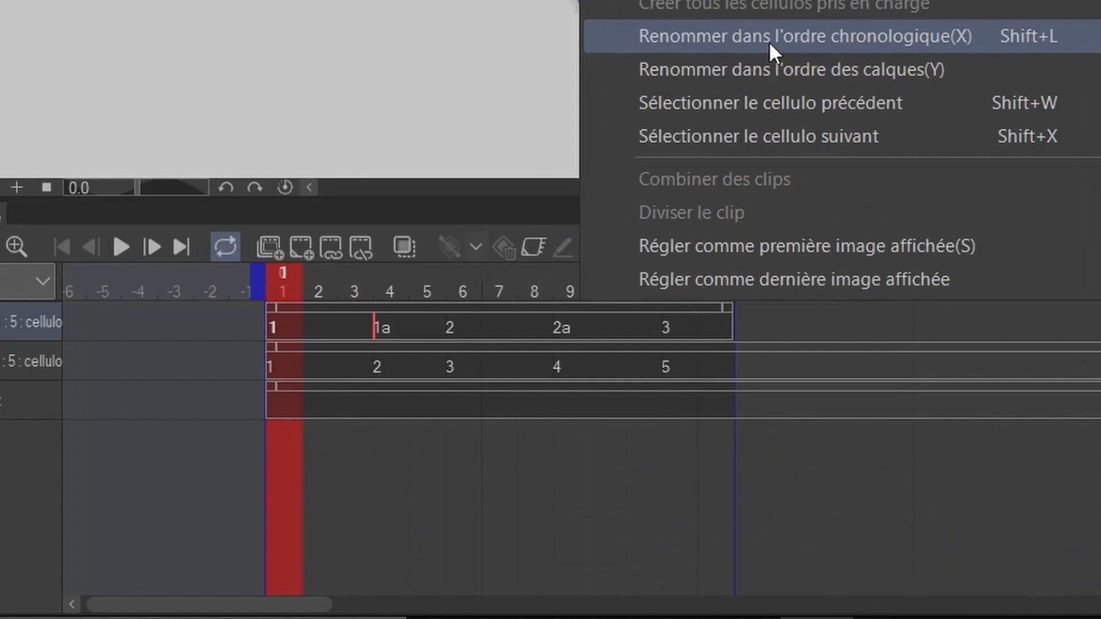
{"action": "left_click", "coordinate": [772, 36]}
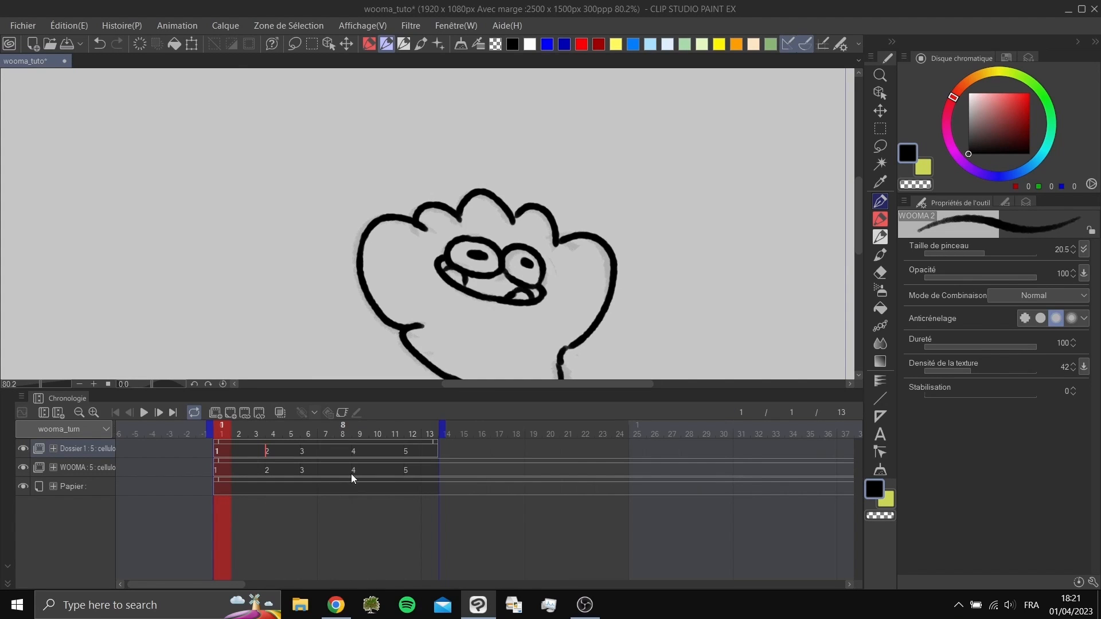
- Set up a batch cel specification for the Dossier 1 track with start number 1, end number 5 and 3 frames per cel
{"action": "left_click", "coordinate": [184, 29]}
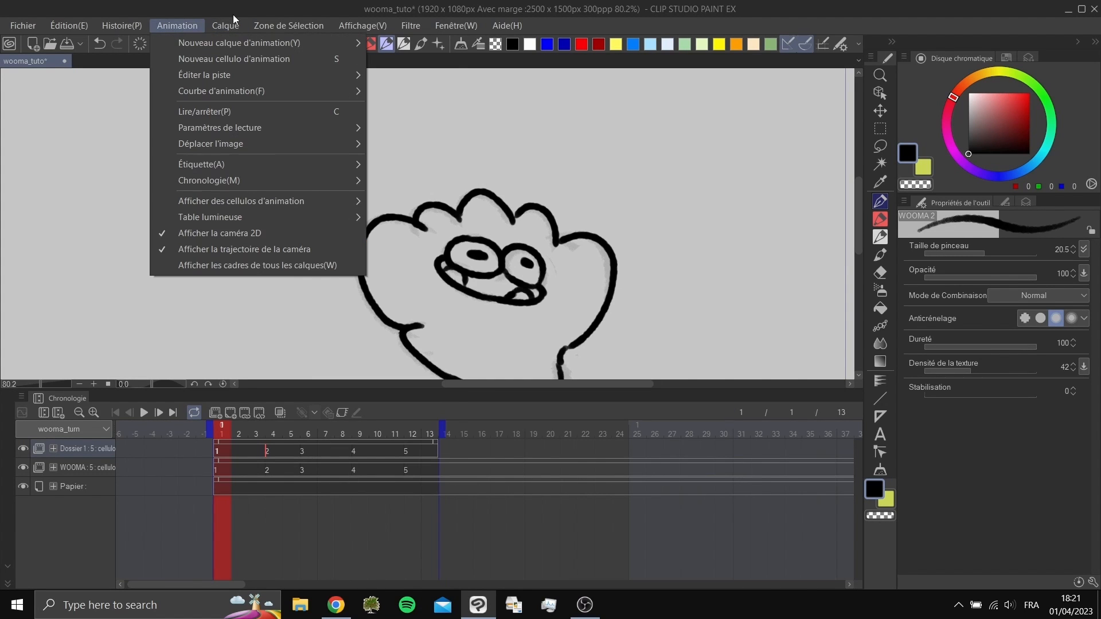
{"action": "mouse_move", "coordinate": [227, 26]}
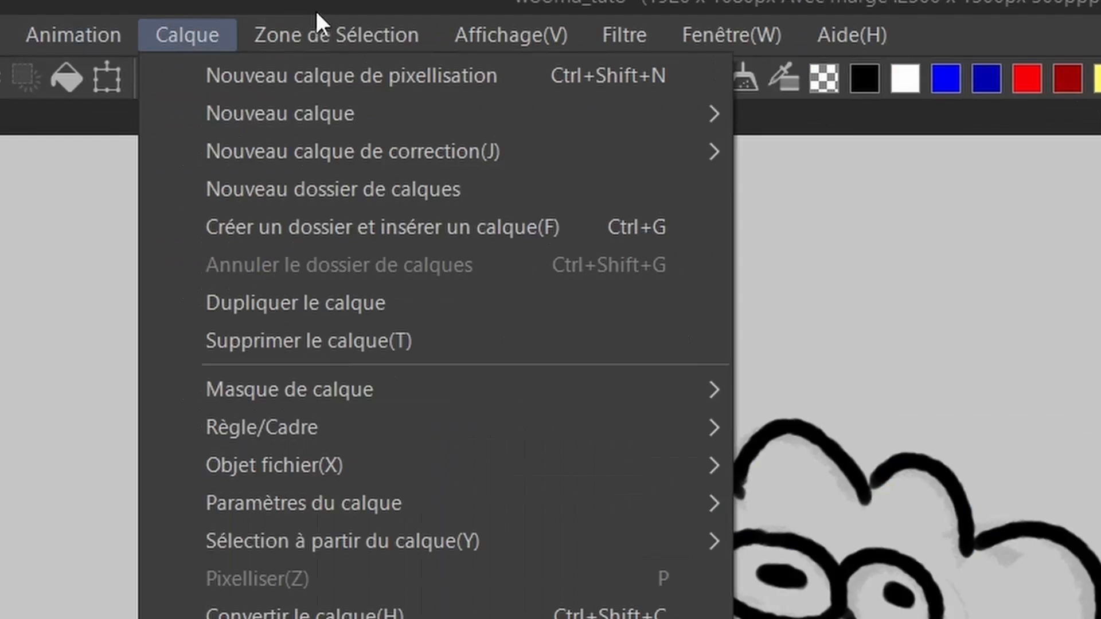
{"action": "mouse_move", "coordinate": [274, 21]}
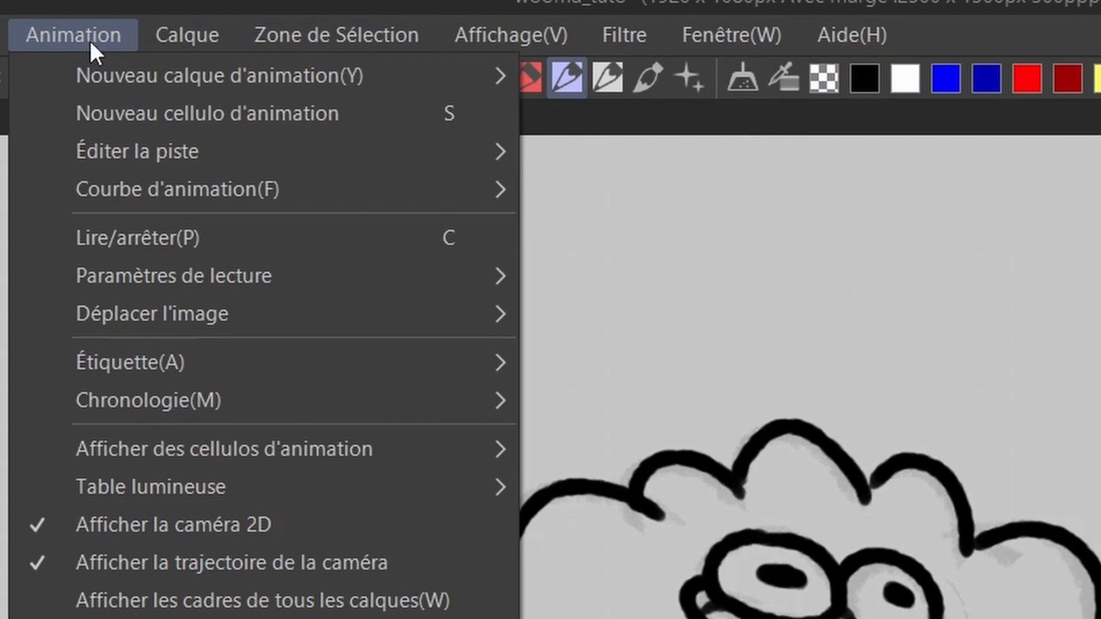
{"action": "mouse_move", "coordinate": [160, 151]}
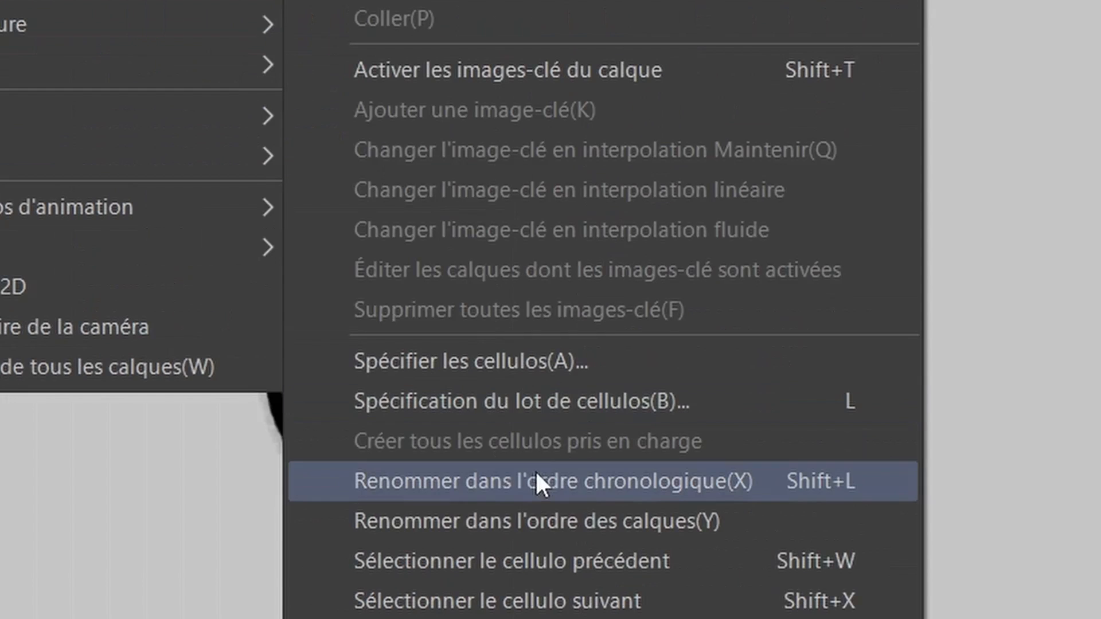
{"action": "left_click", "coordinate": [558, 420]}
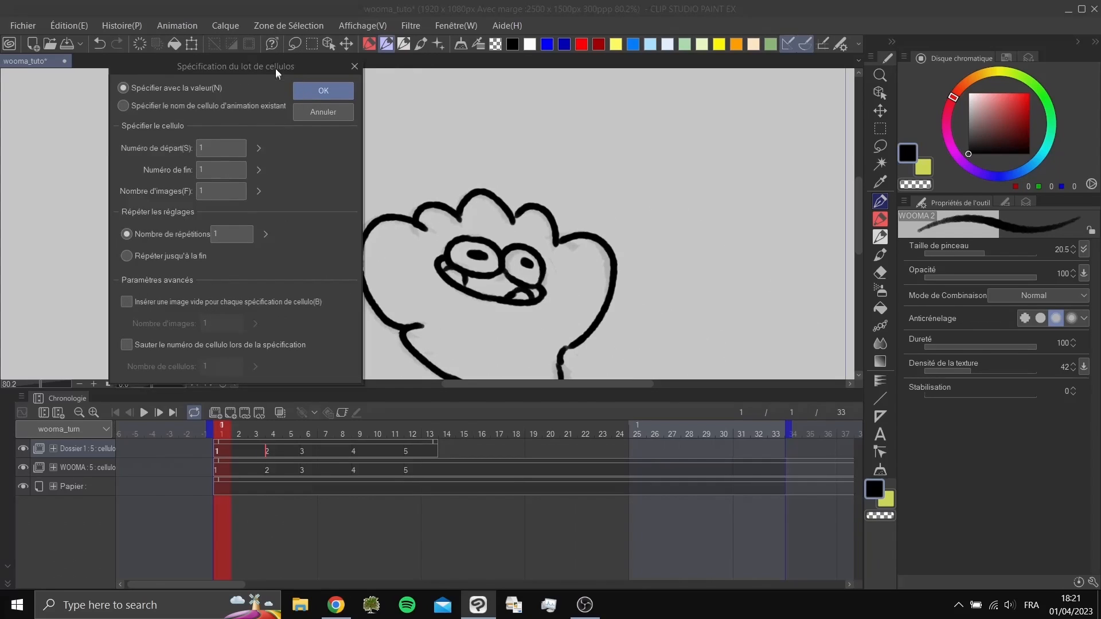
{"action": "left_click_drag", "start_coordinate": [275, 68], "coordinate": [275, 66]}
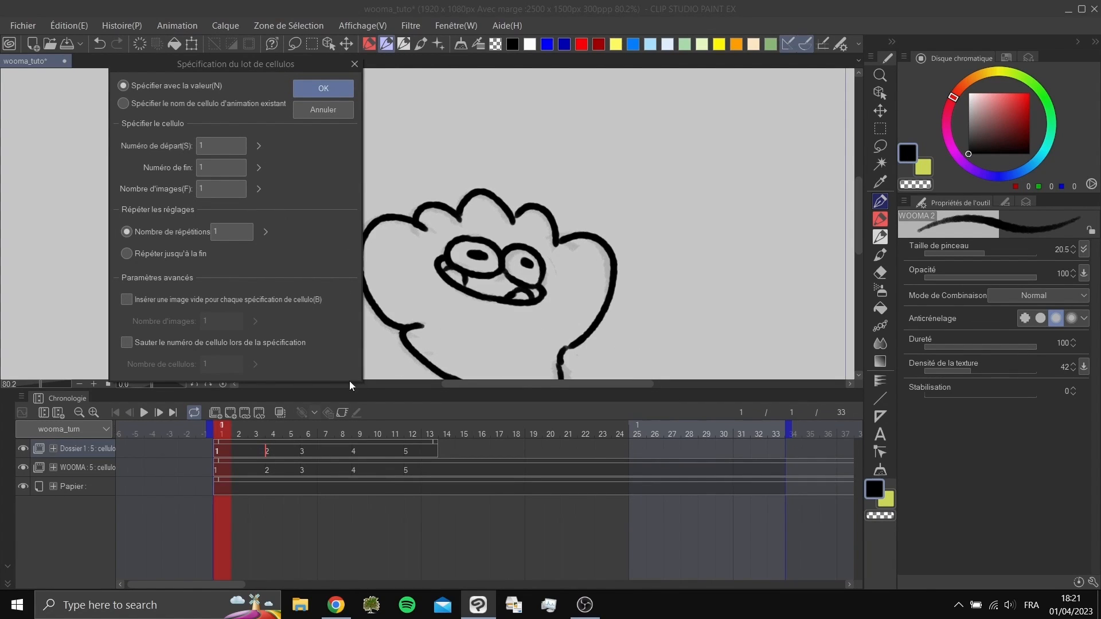
{"action": "left_click_drag", "start_coordinate": [268, 62], "coordinate": [290, 53]}
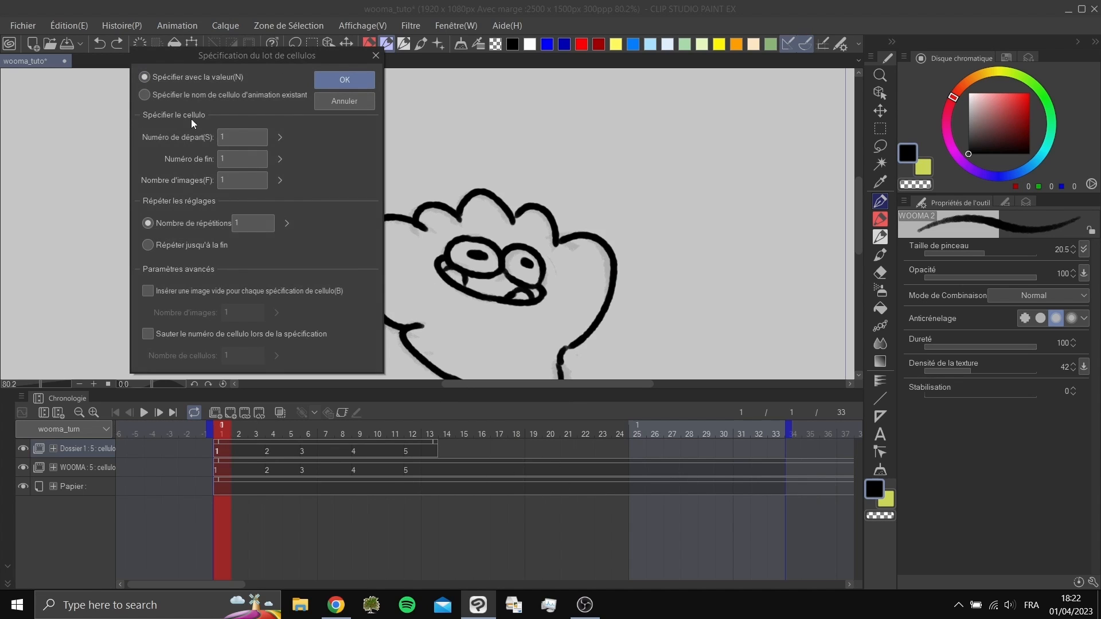
{"action": "left_click", "coordinate": [235, 164]}
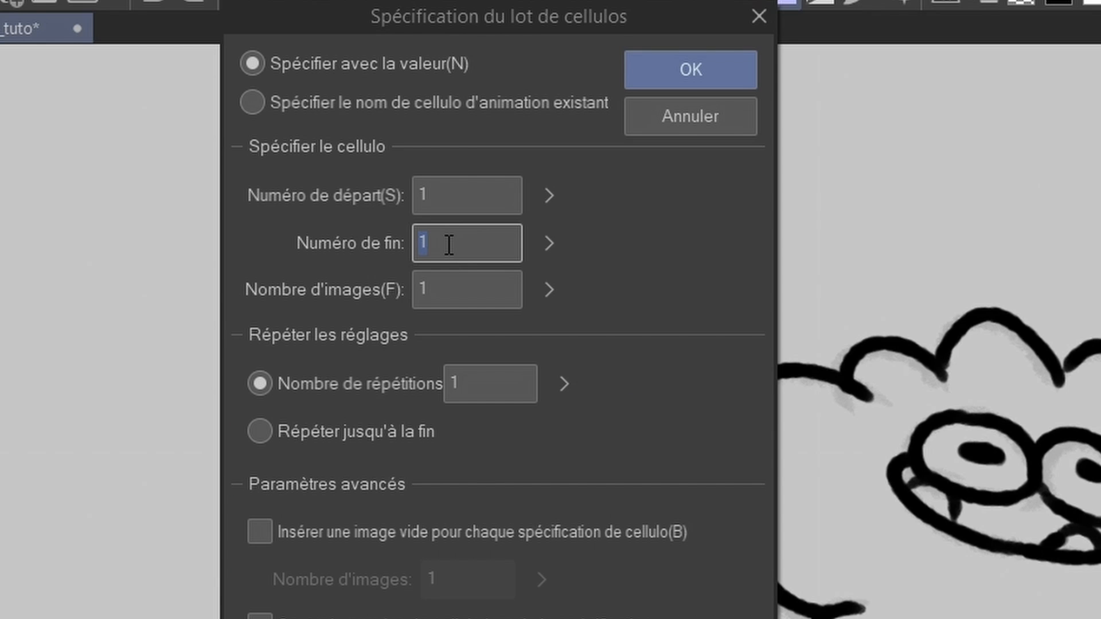
{"action": "type", "text": "5"}
{"action": "key", "text": "shift+Tab"}
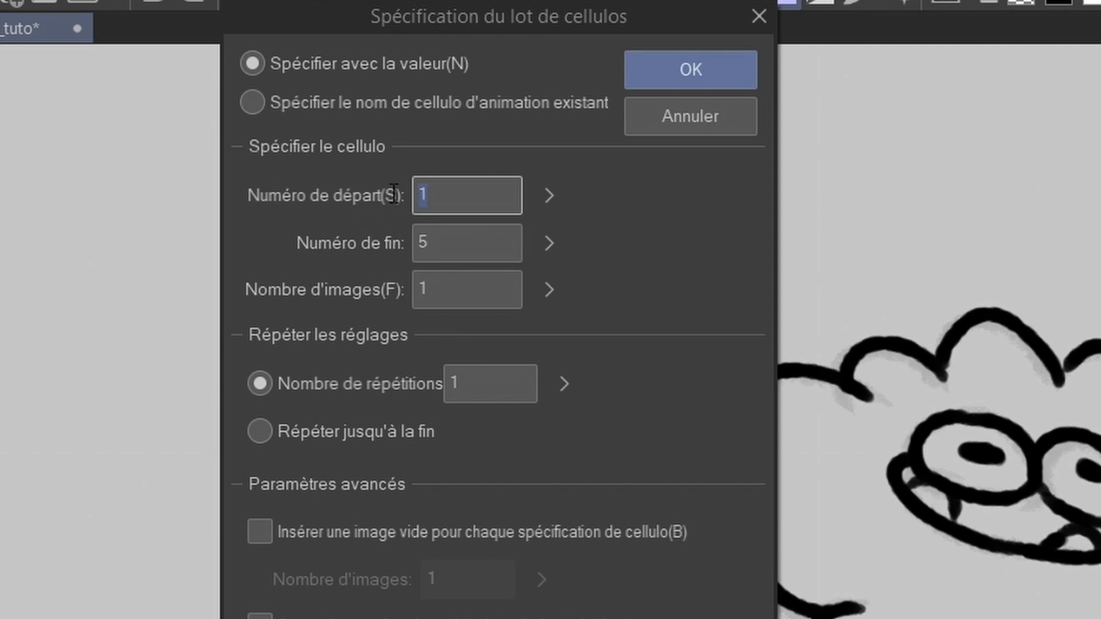
{"action": "key", "text": "Tab"}
{"action": "key", "text": "Tab"}
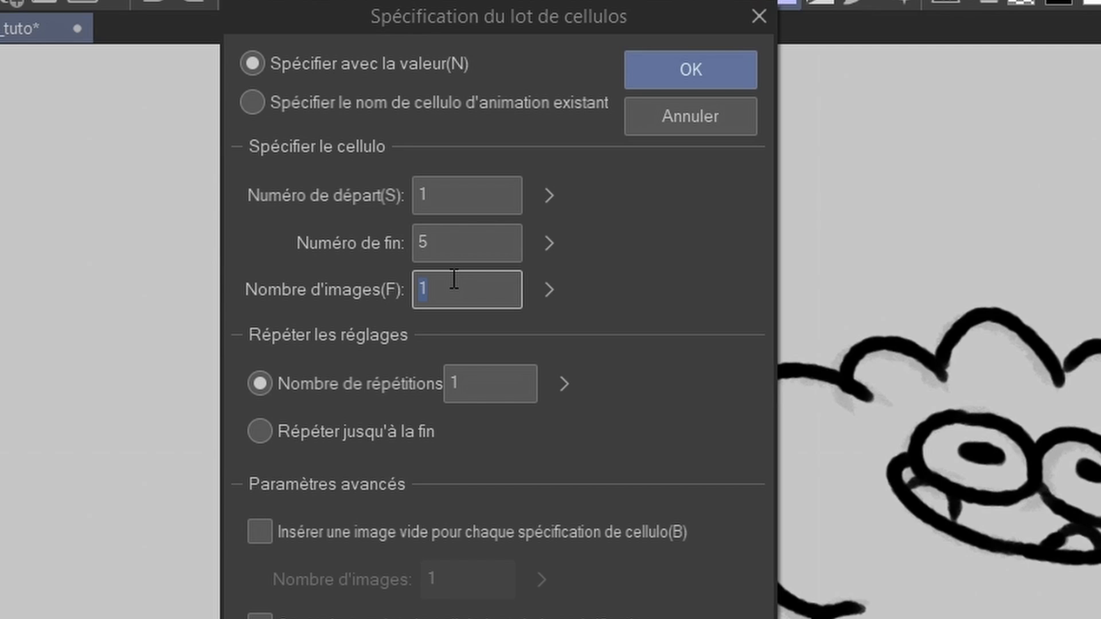
{"action": "type", "text": "3"}
- Set the cel specification to repeat until the end and apply it to the Dossier 1 track
{"action": "left_click", "coordinate": [445, 392]}
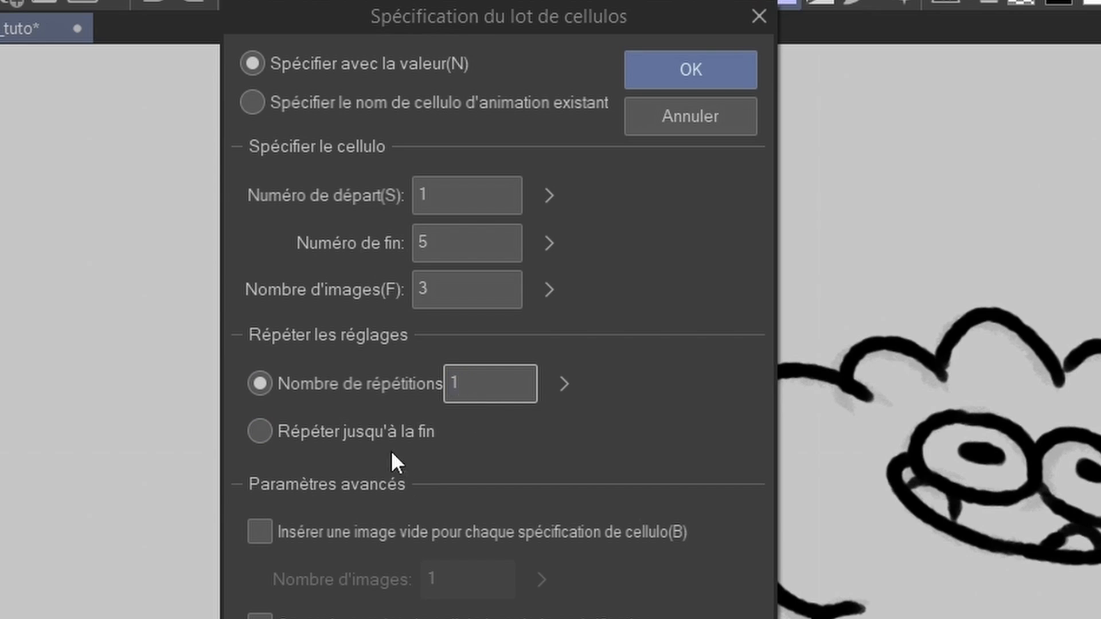
{"action": "left_click", "coordinate": [341, 442]}
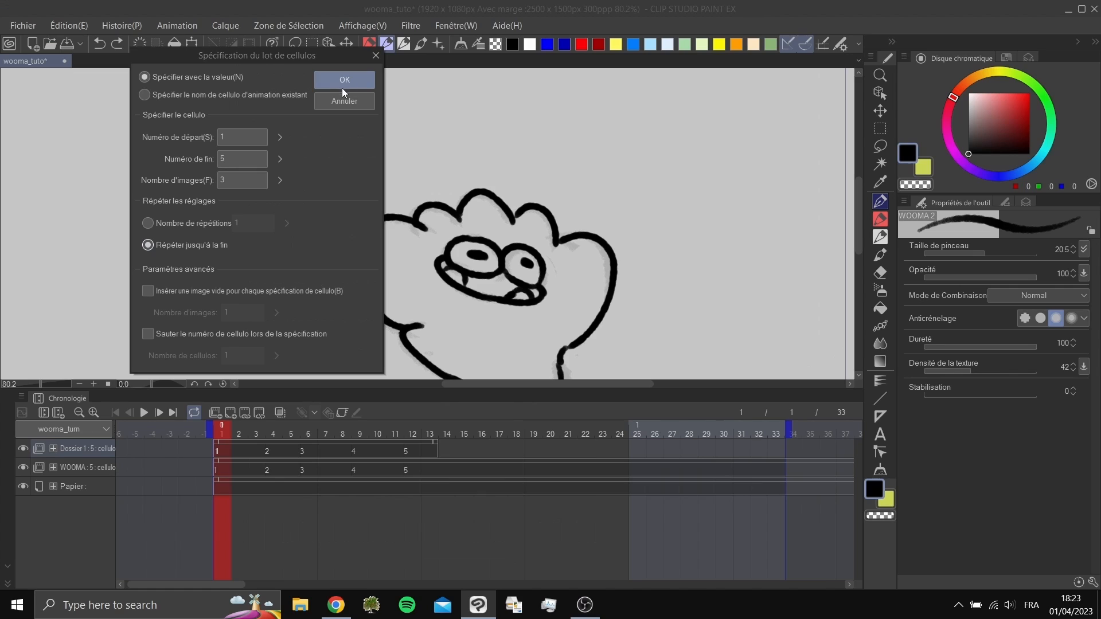
{"action": "left_click", "coordinate": [691, 71]}
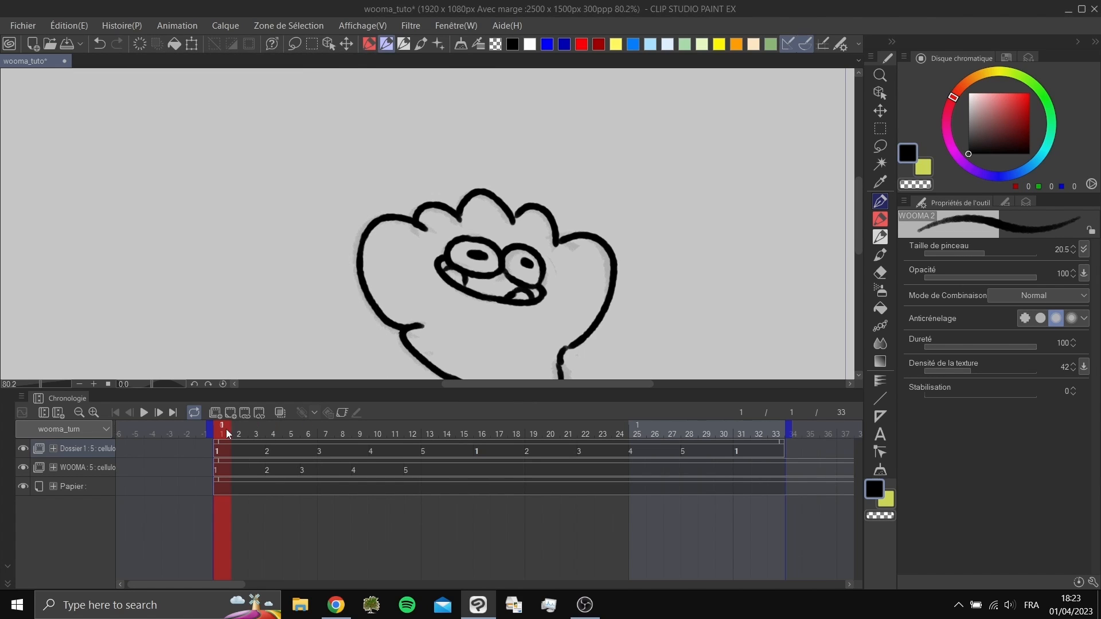
- Ink the character's raised arms, head tufts, eyes and mouth over the grey rough drawing
{"action": "left_click_drag", "start_coordinate": [227, 431], "coordinate": [354, 429]}
{"action": "left_click_drag", "start_coordinate": [275, 381], "coordinate": [20, 341]}
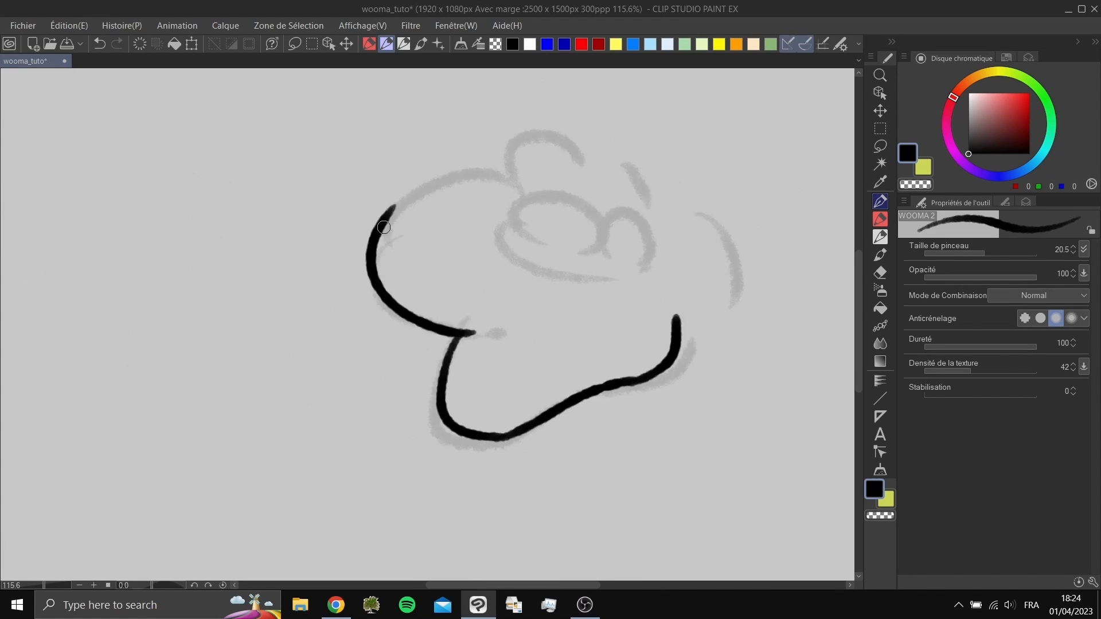
{"action": "left_click_drag", "start_coordinate": [384, 228], "coordinate": [526, 181]}
{"action": "left_click_drag", "start_coordinate": [500, 172], "coordinate": [573, 170]}
{"action": "left_click_drag", "start_coordinate": [572, 170], "coordinate": [629, 192]}
{"action": "left_click_drag", "start_coordinate": [629, 191], "coordinate": [660, 219]}
{"action": "left_click_drag", "start_coordinate": [666, 210], "coordinate": [675, 340]}
{"action": "left_click_drag", "start_coordinate": [517, 227], "coordinate": [646, 265]}
{"action": "left_click_drag", "start_coordinate": [593, 220], "coordinate": [596, 246]}
- Stop the playback and move cel 2 to frame 4 and cel 3 to frame 6 on the Dossier 1 track
{"action": "key", "text": "h"}
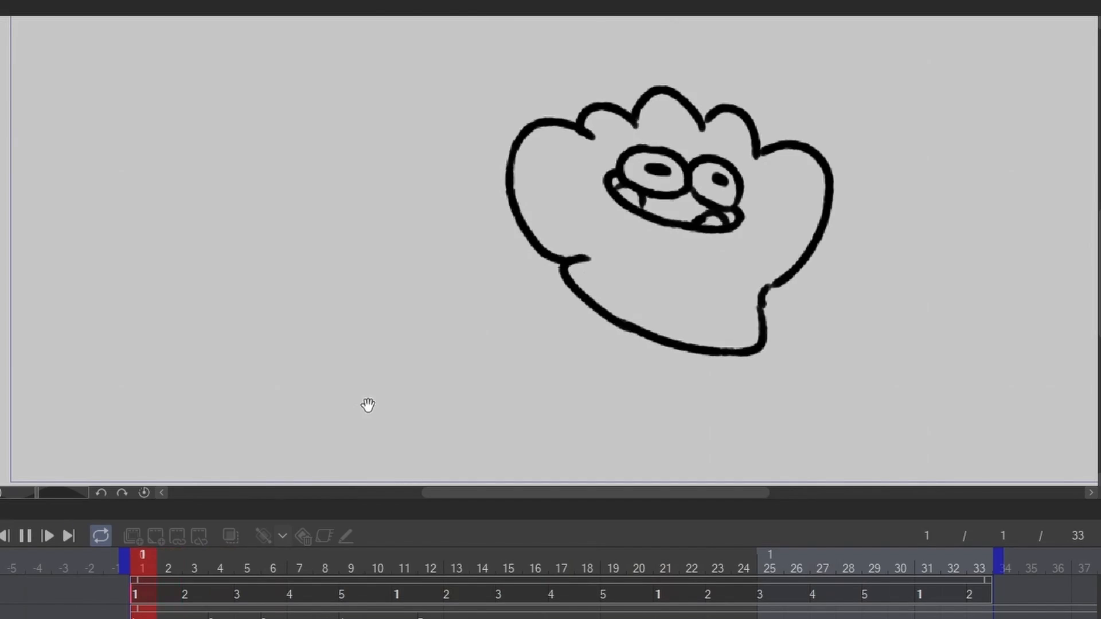
{"action": "left_click", "coordinate": [136, 568]}
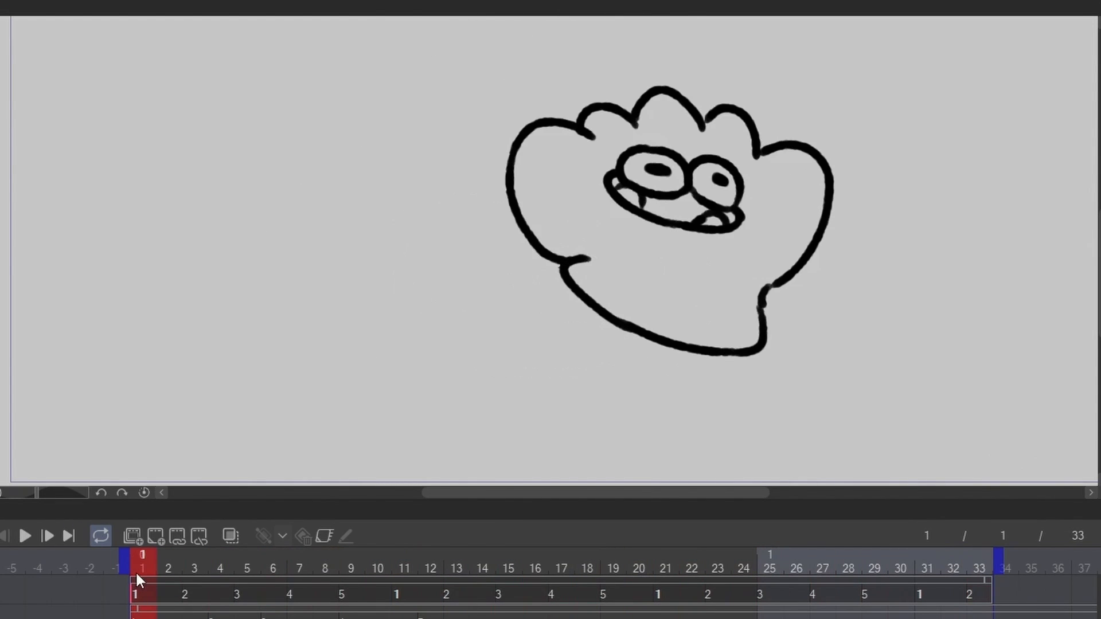
{"action": "left_click_drag", "start_coordinate": [137, 573], "coordinate": [655, 534]}
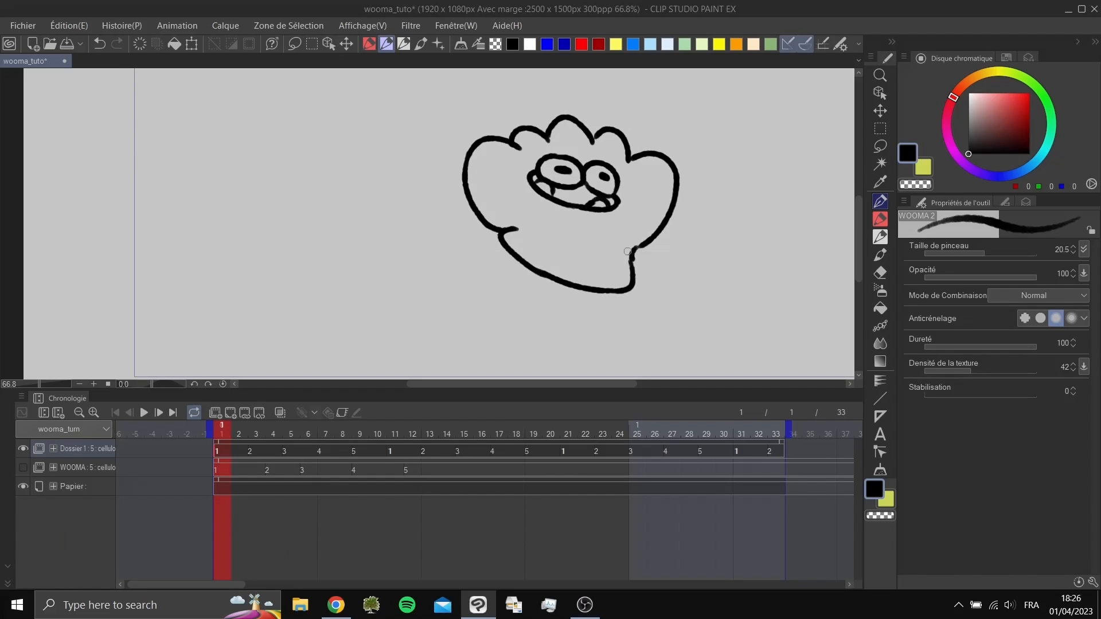
{"action": "left_click_drag", "start_coordinate": [793, 351], "coordinate": [747, 342]}
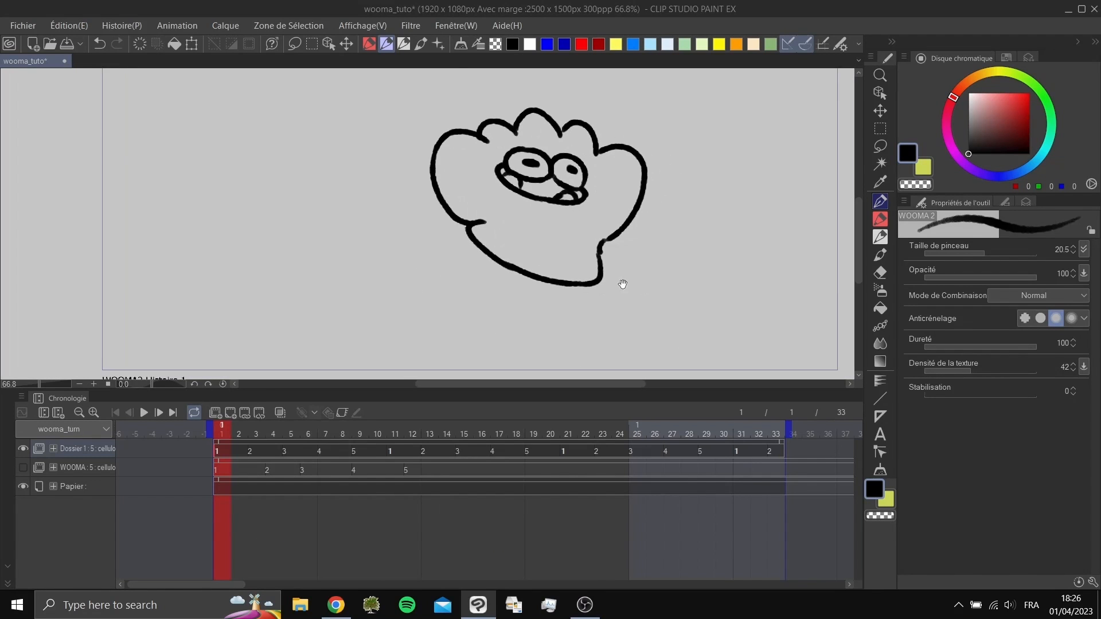
{"action": "left_click_drag", "start_coordinate": [622, 284], "coordinate": [641, 289]}
{"action": "left_click_drag", "start_coordinate": [252, 452], "coordinate": [272, 458]}
{"action": "left_click_drag", "start_coordinate": [288, 452], "coordinate": [307, 452]}
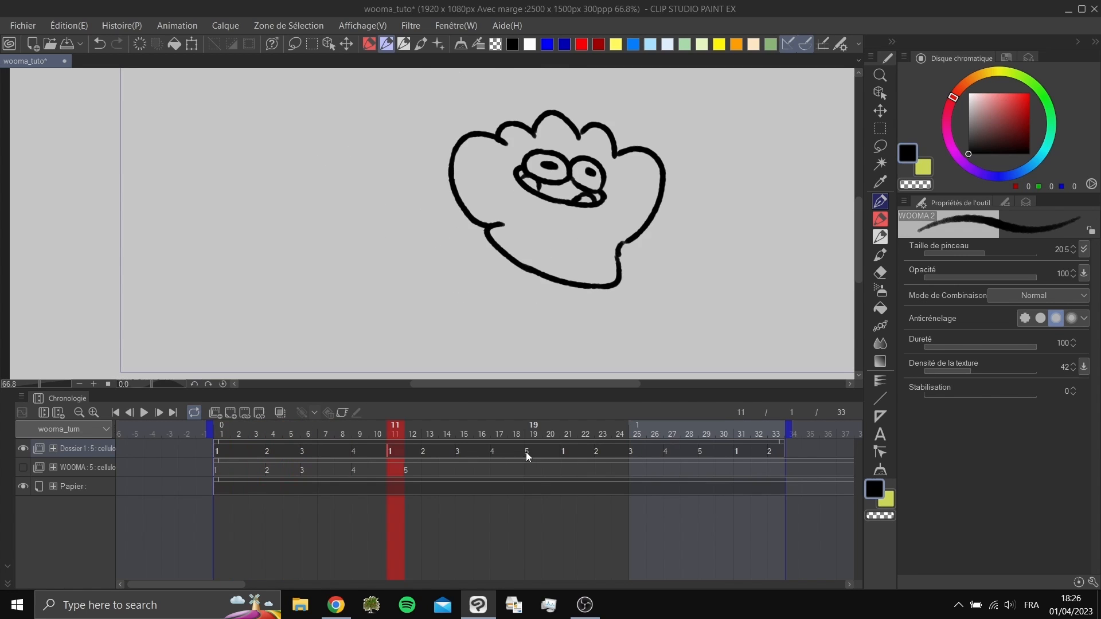
- Place cel 5 at frame 12 and remove the repeated cel specifications after it on the Dossier 1 track
{"action": "mouse_move", "coordinate": [525, 451]}
{"action": "left_mouse_down"}
{"action": "mouse_move", "coordinate": [409, 456]}
{"action": "mouse_move", "coordinate": [782, 457]}
{"action": "mouse_move", "coordinate": [451, 431]}
{"action": "left_mouse_up"}
{"action": "left_click", "coordinate": [258, 413]}
{"action": "left_click", "coordinate": [263, 413]}
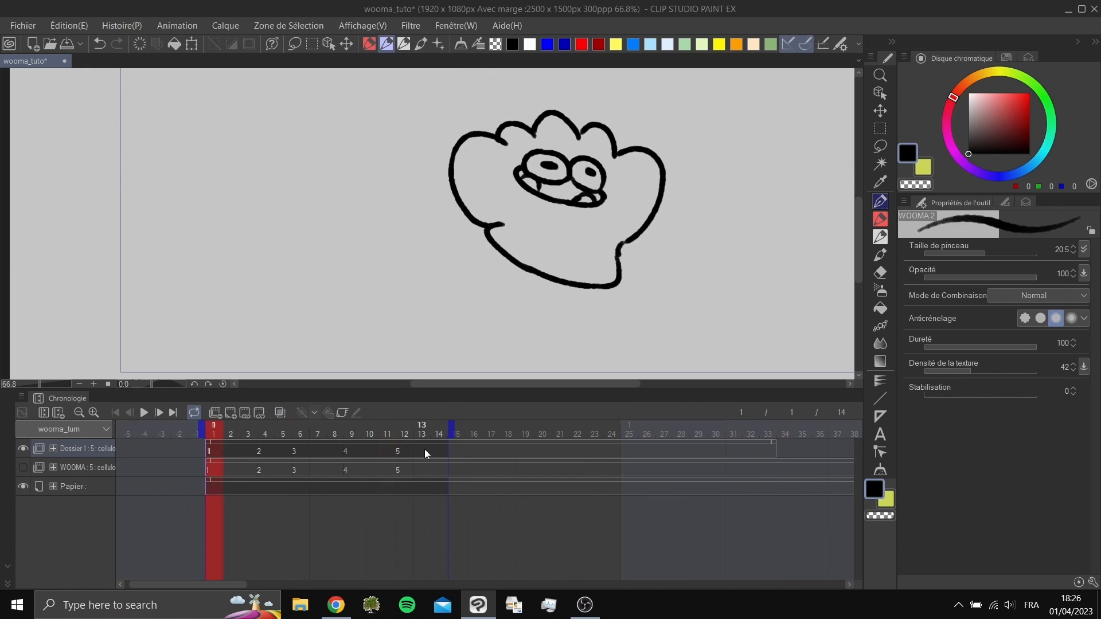
{"action": "key", "text": "space"}
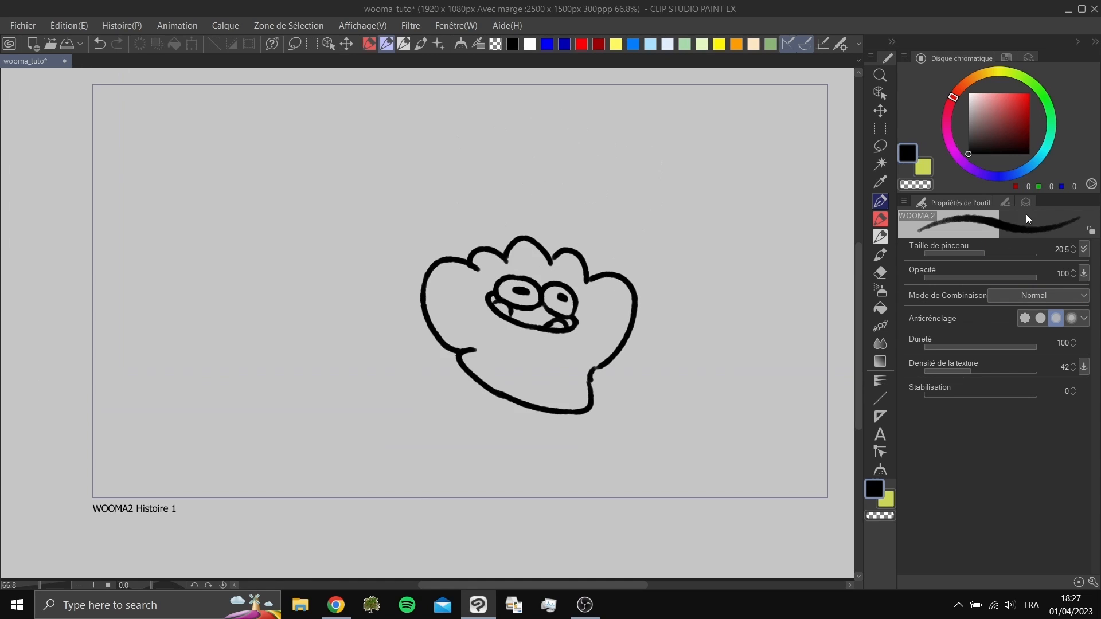
- Rename the Dossier 1 animation folder to clean
{"action": "left_click", "coordinate": [1026, 201]}
{"action": "key", "text": "t"}
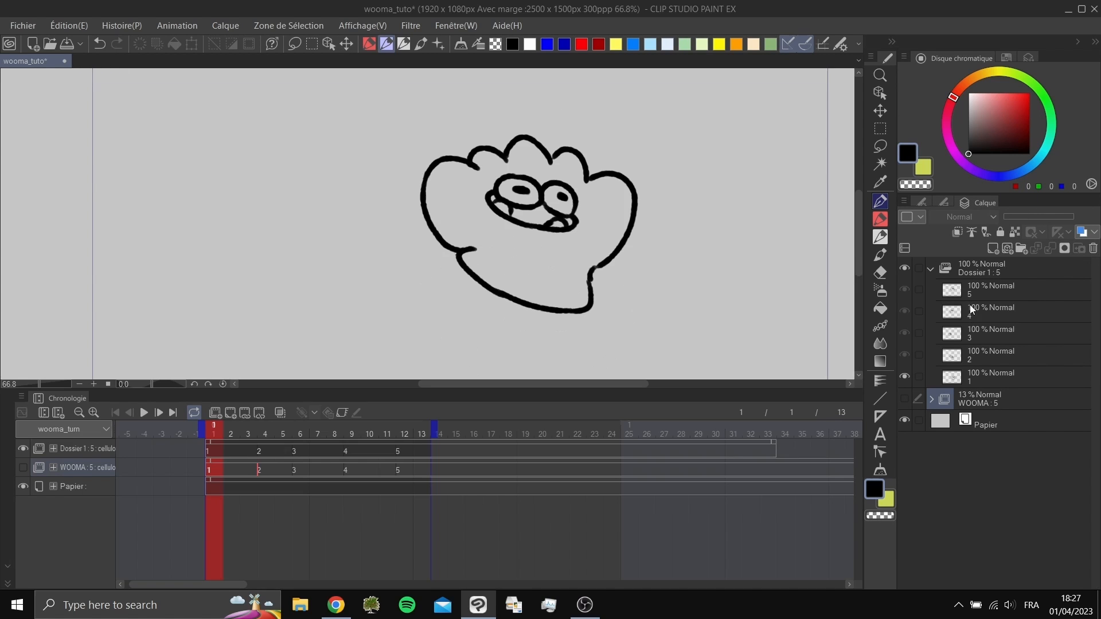
{"action": "double_click", "coordinate": [978, 276]}
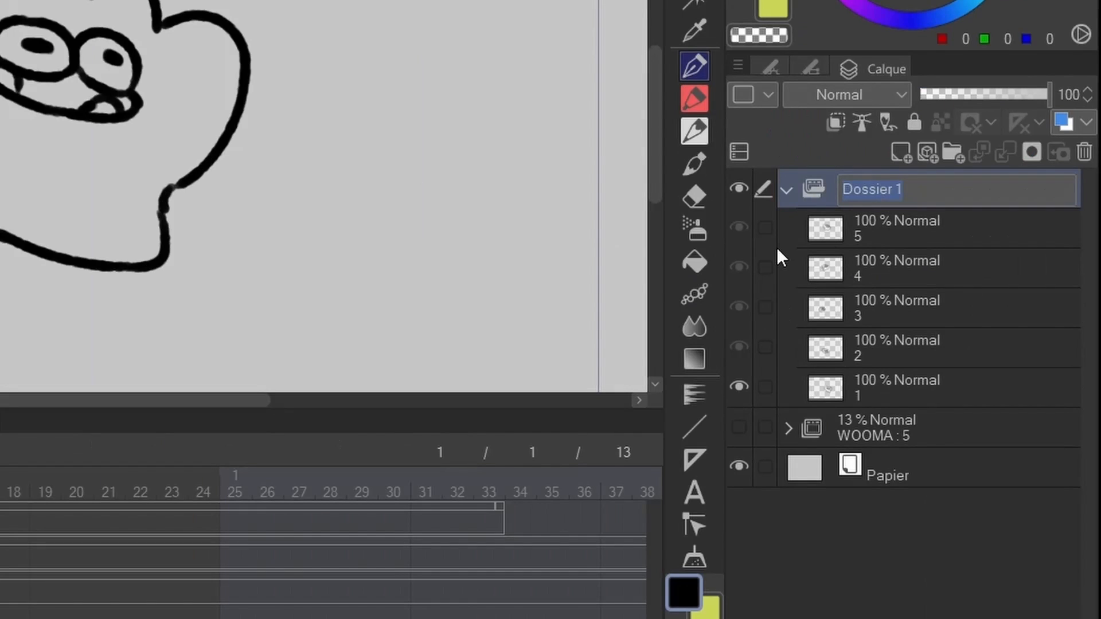
{"action": "type", "text": "clean"}
{"action": "key", "text": "Return"}
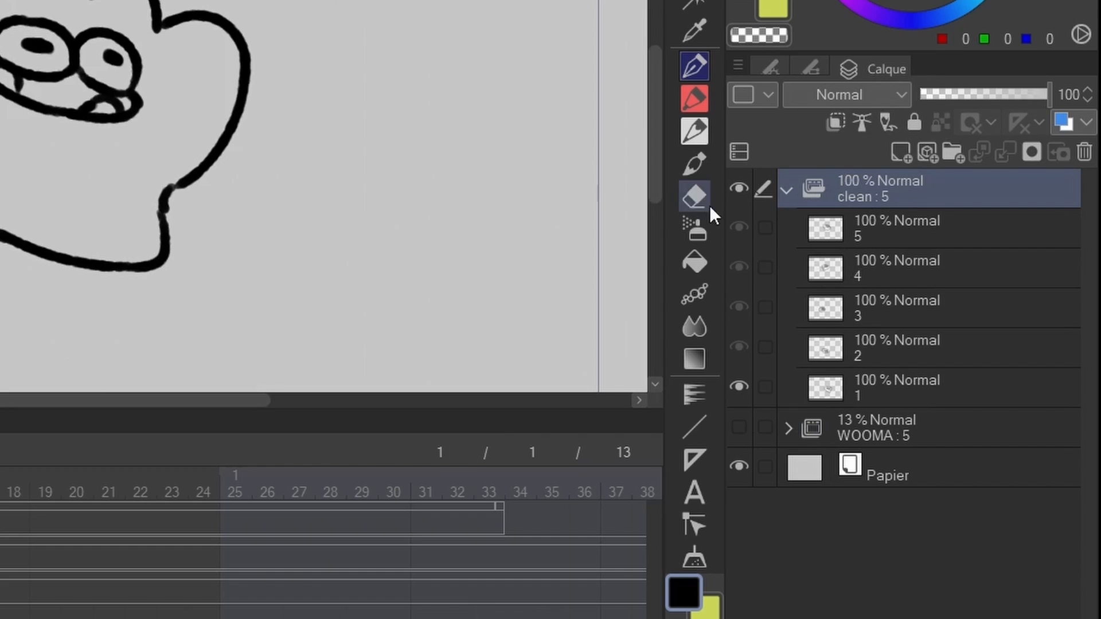
- Collapse the clean animation folder and duplicate it
{"action": "left_click", "coordinate": [787, 190]}
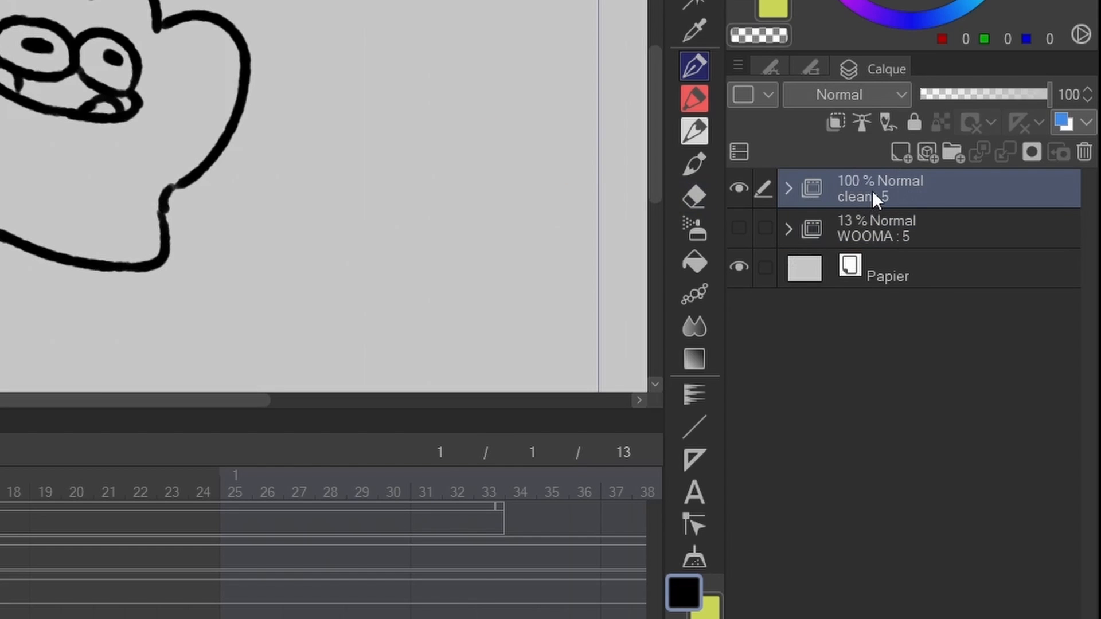
{"action": "right_click", "coordinate": [878, 184]}
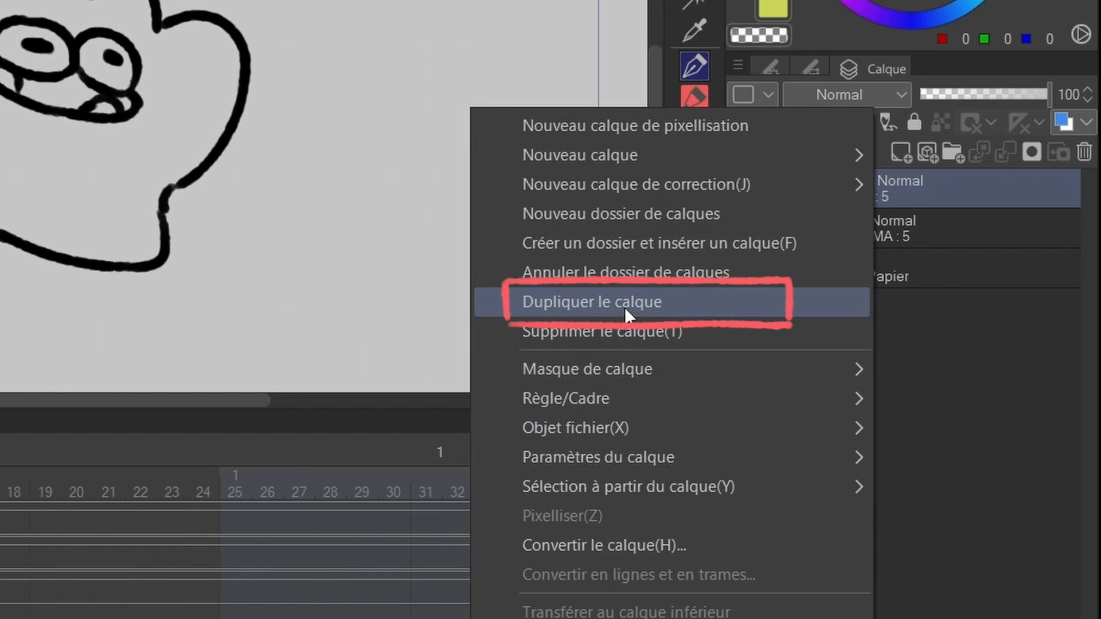
{"action": "left_click", "coordinate": [609, 307]}
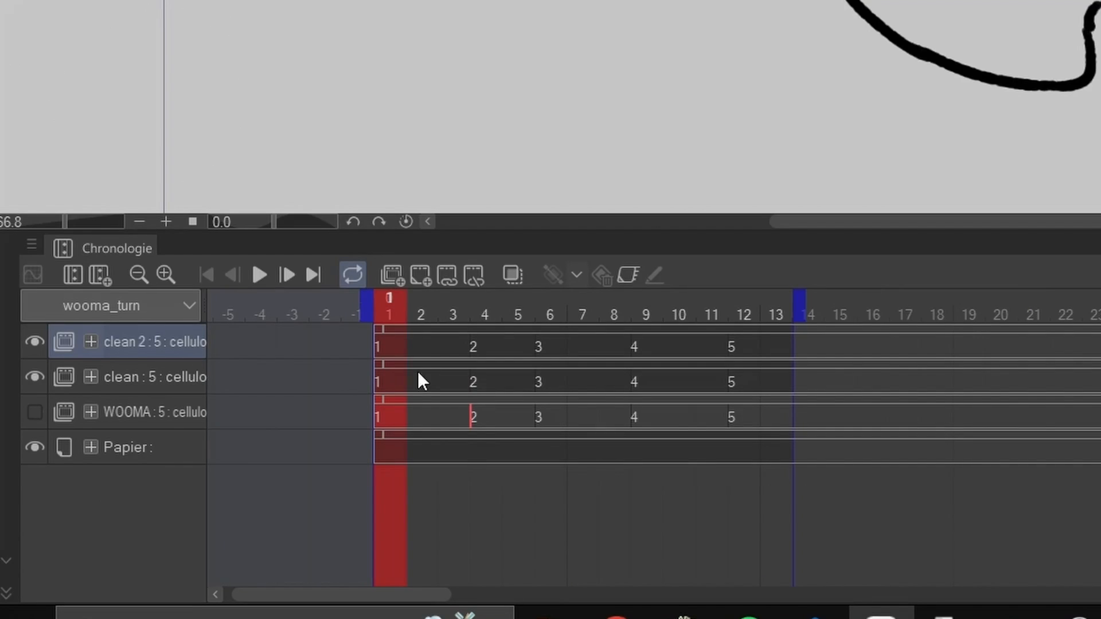
- Make the clean track active at frame 1 and hide the duplicate clean 2 track
{"action": "left_click", "coordinate": [388, 384]}
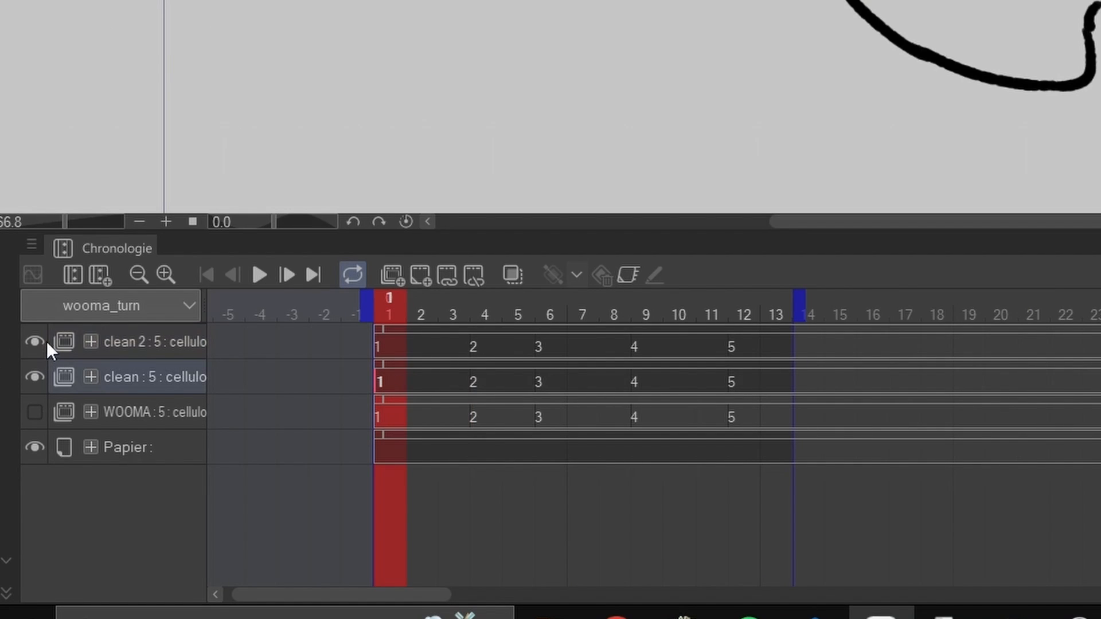
{"action": "key", "text": "Right"}
{"action": "key", "text": "Right"}
{"action": "key", "text": "Right"}
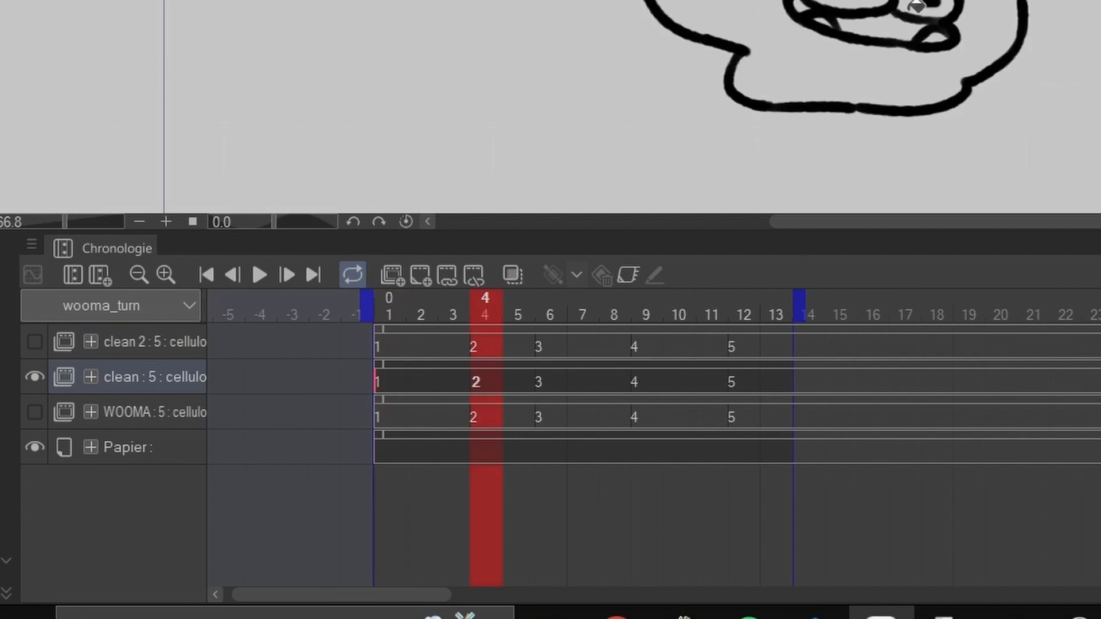
{"action": "mouse_move", "coordinate": [701, 116]}
{"action": "left_mouse_down"}
{"action": "mouse_move", "coordinate": [681, 126]}
{"action": "mouse_move", "coordinate": [689, 131]}
{"action": "left_mouse_up"}
{"action": "key", "text": "Left"}
{"action": "key", "text": "Left"}
{"action": "key", "text": "Left"}
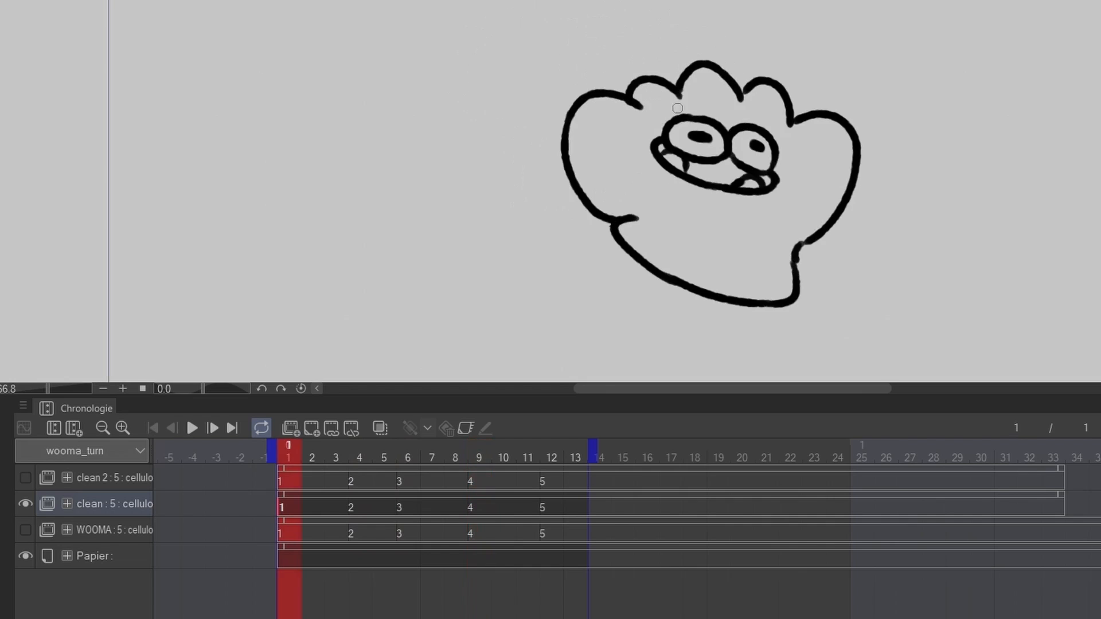
- Clear the drawings of cels 1 and 2 on the clean track
{"action": "scroll", "coordinate": [699, 74], "scroll_direction": "down", "scroll_amount": 3}
{"action": "left_click_drag", "start_coordinate": [698, 71], "coordinate": [687, 77]}
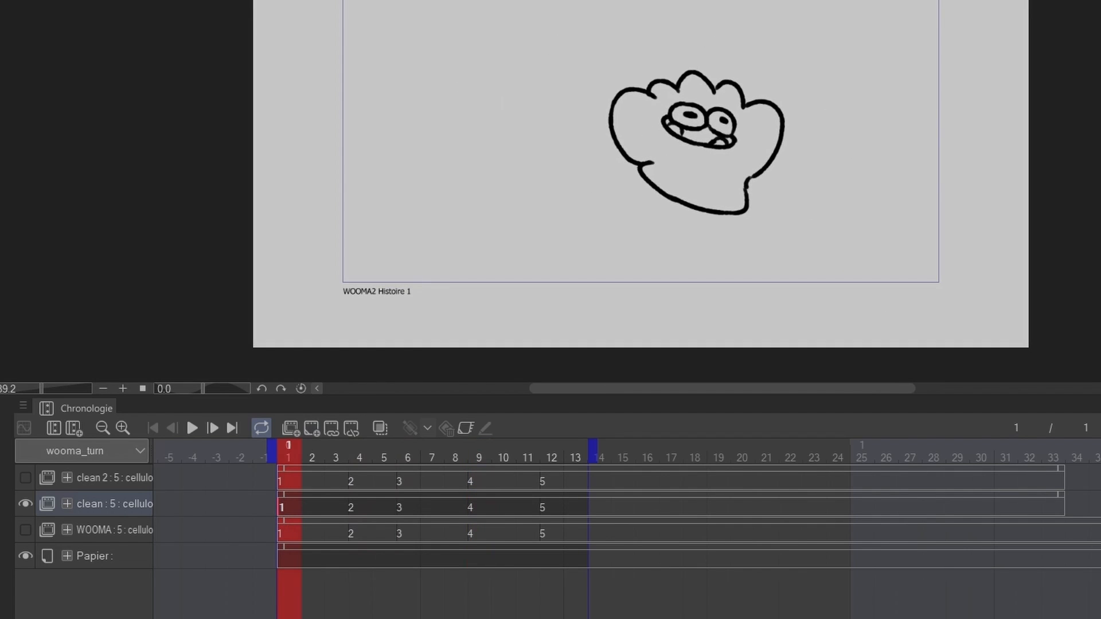
{"action": "left_click_drag", "start_coordinate": [727, 138], "coordinate": [698, 149]}
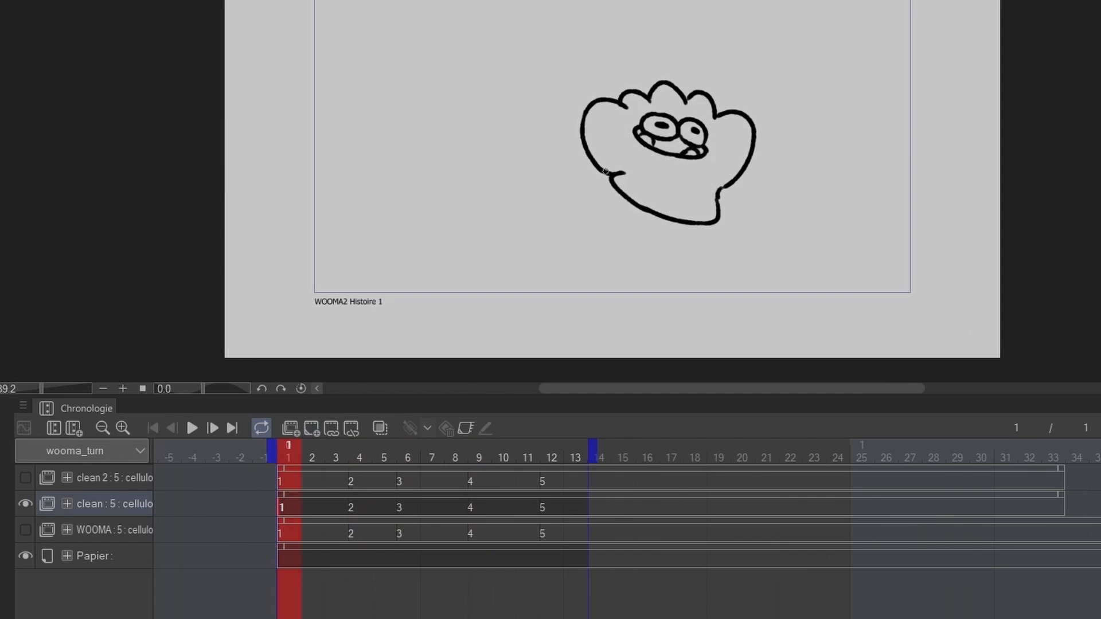
{"action": "key", "text": "Delete"}
{"action": "key", "text": "Right"}
{"action": "key", "text": "Right"}
{"action": "key", "text": "Right"}
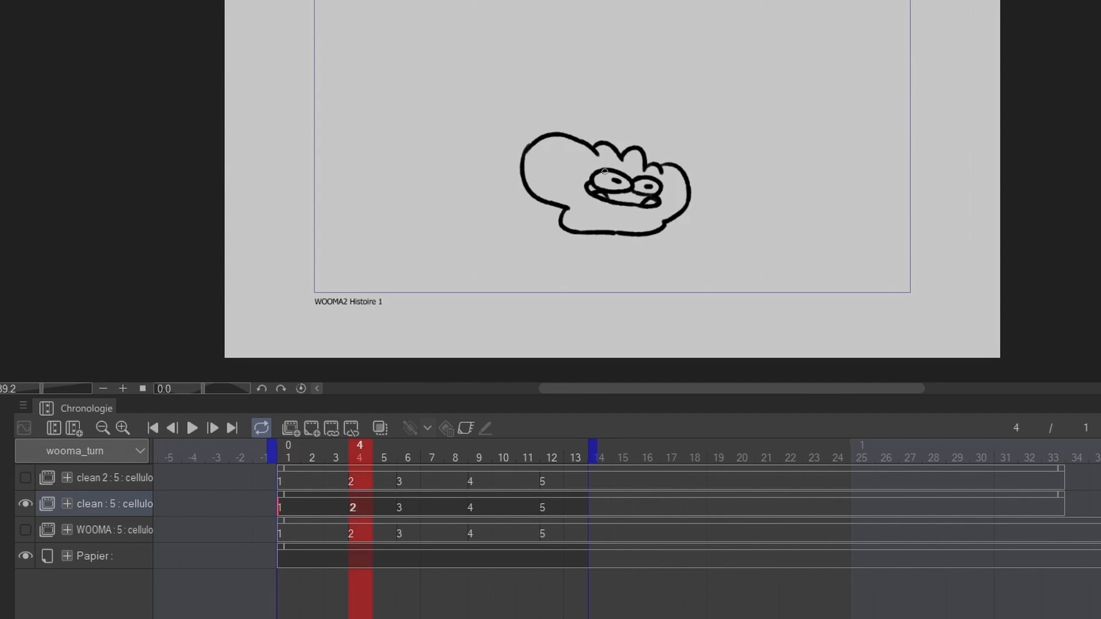
{"action": "key", "text": "Delete"}
- Clear the drawings of the remaining cels on the clean track and return to frame 1
{"action": "key", "text": "Right"}
{"action": "key", "text": "Right"}
{"action": "key", "text": "g"}
{"action": "key", "text": "Delete"}
{"action": "key", "text": "Right"}
{"action": "key", "text": "Right"}
{"action": "key", "text": "Right"}
{"action": "key", "text": "Delete"}
{"action": "key", "text": "Right"}
{"action": "key", "text": "Right"}
{"action": "key", "text": "Right"}
{"action": "key", "text": "Home"}
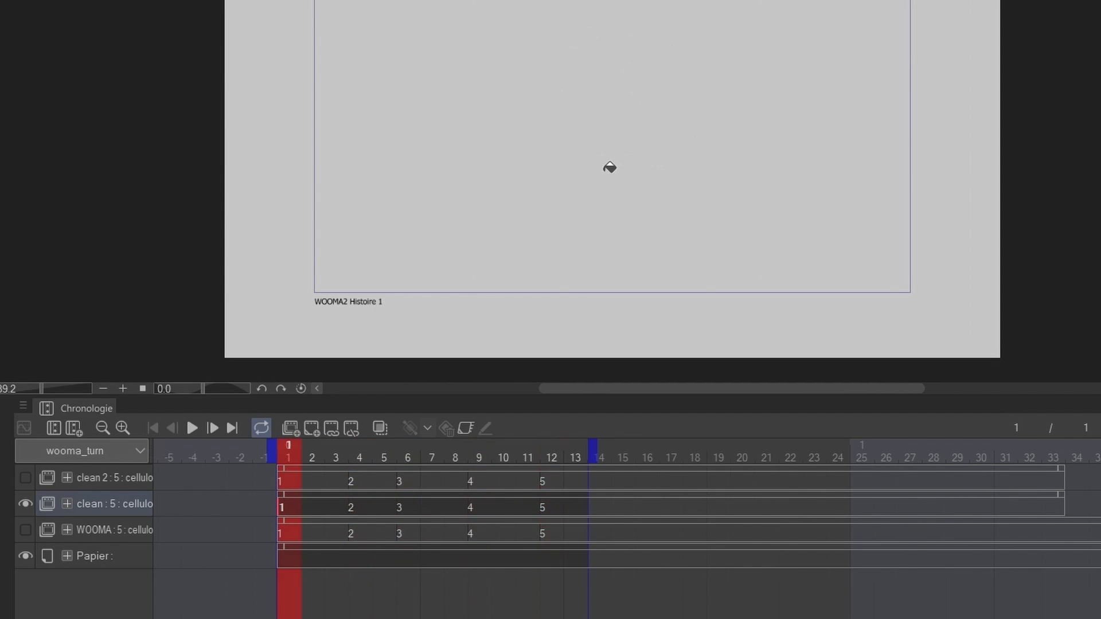
- Go through the clean track's frames to check that its cels are empty
{"action": "key", "text": "Right"}
{"action": "key", "text": "Right"}
{"action": "key", "text": "Right"}
{"action": "key", "text": "Right"}
{"action": "key", "text": "Right"}
{"action": "key", "text": "Right"}
{"action": "key", "text": "Right"}
{"action": "key", "text": "Right"}
{"action": "key", "text": "Right"}
{"action": "key", "text": "Right"}
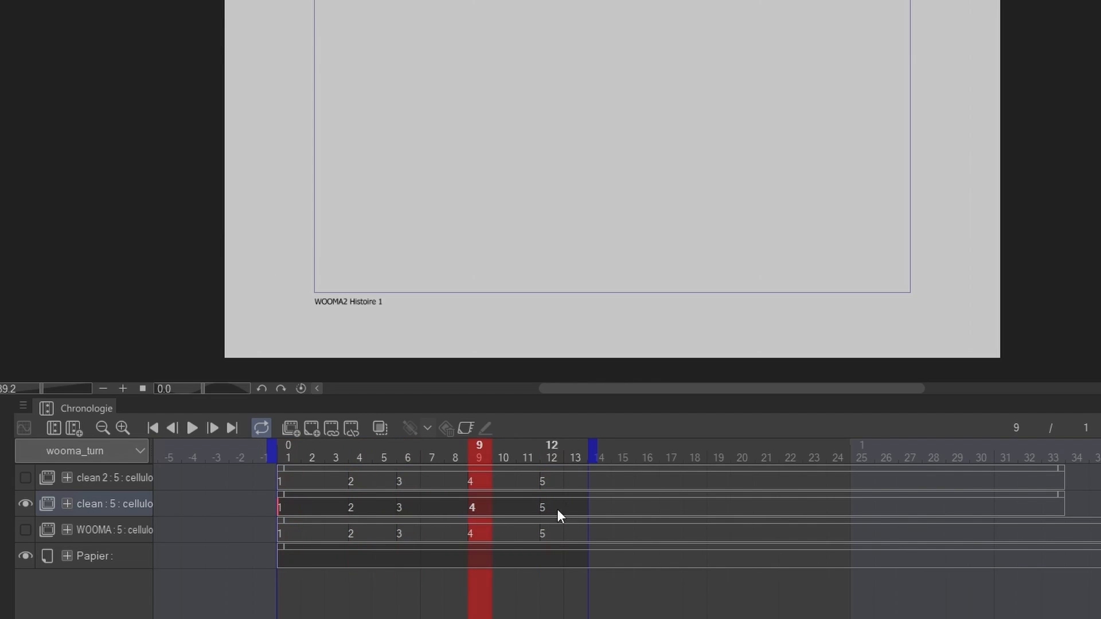
- Make the clean 2 folder visible again and rename the emptied clean folder as colo
{"action": "left_click", "coordinate": [26, 480]}
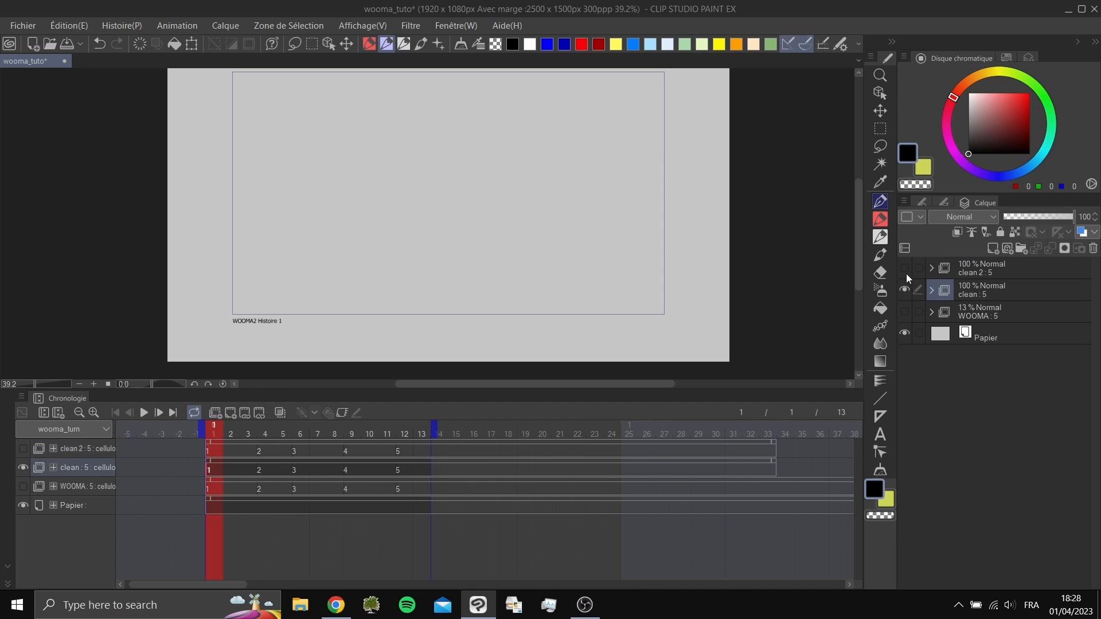
{"action": "left_click", "coordinate": [906, 274]}
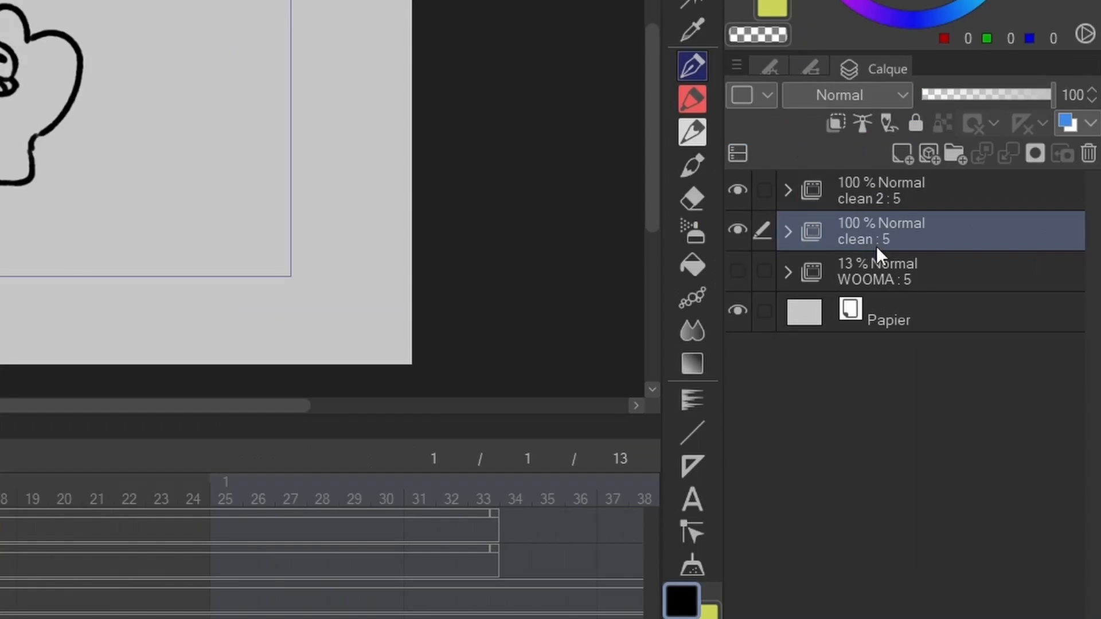
{"action": "double_click", "coordinate": [866, 238]}
{"action": "type", "text": "colo"}
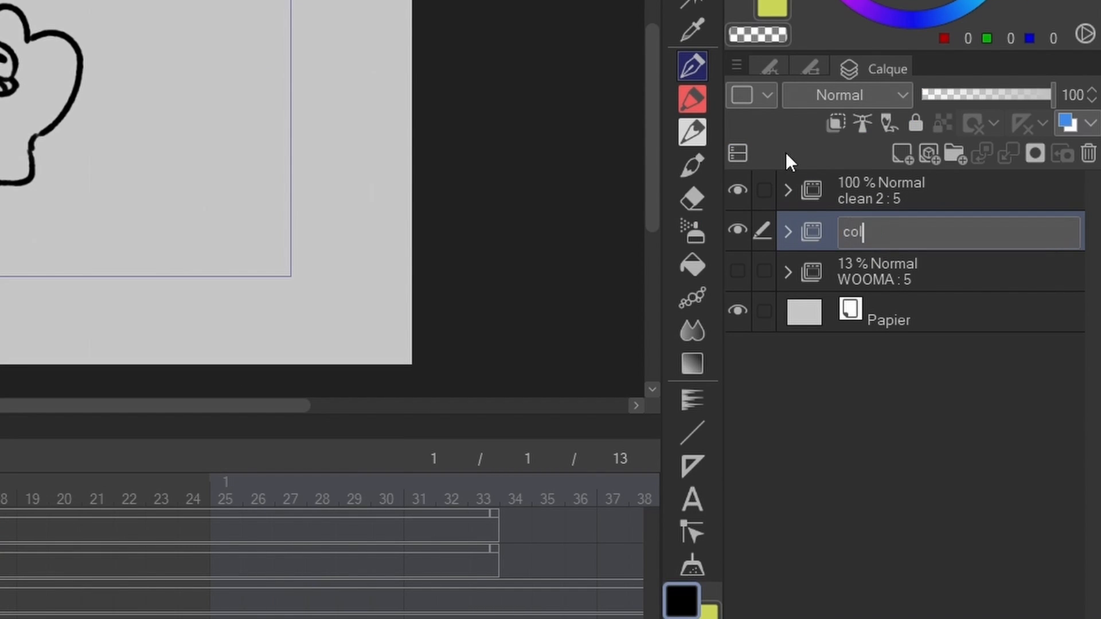
{"action": "key", "text": "Return"}
- Mark the clean 2 folder with a custom black palette colour and the colo folder with Orange
{"action": "left_click", "coordinate": [837, 190]}
{"action": "left_click", "coordinate": [767, 96]}
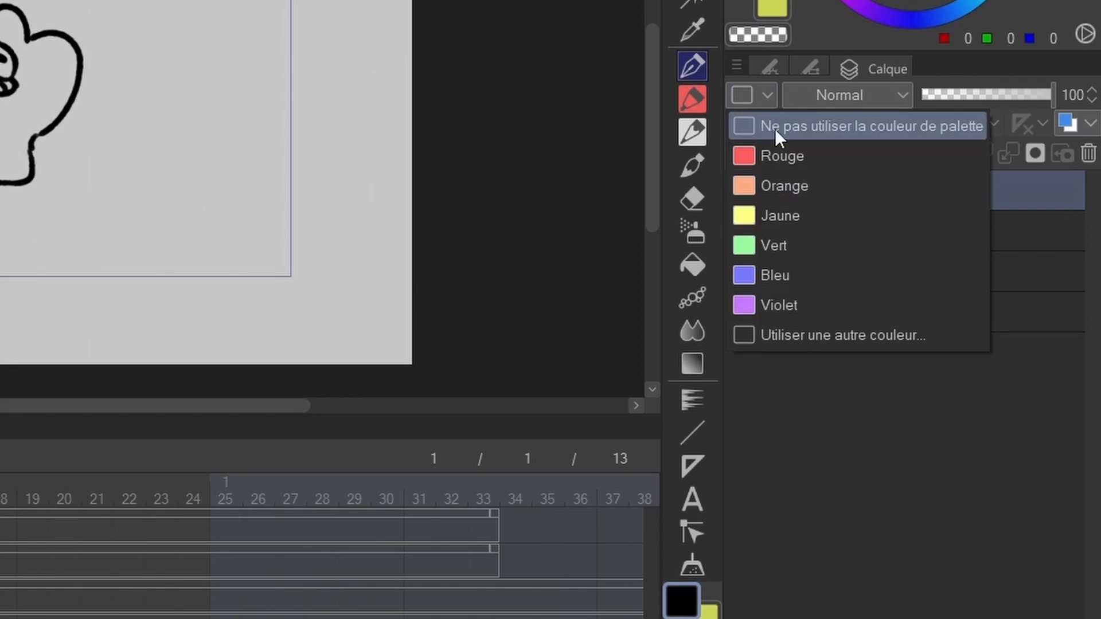
{"action": "left_click", "coordinate": [767, 336]}
{"action": "left_click", "coordinate": [940, 57]}
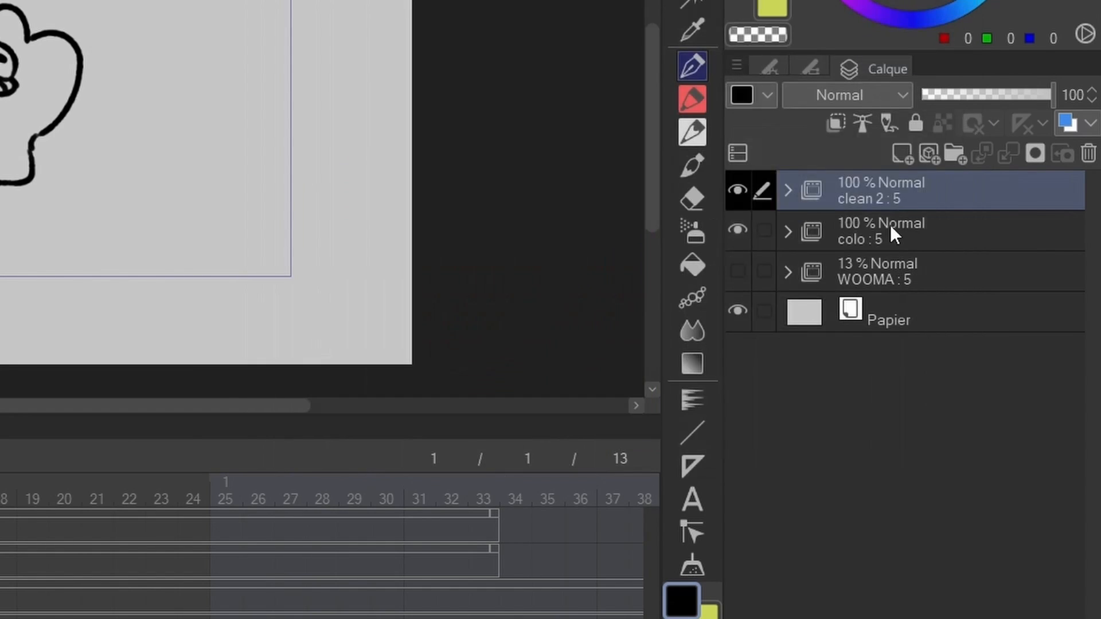
{"action": "left_click", "coordinate": [889, 229]}
{"action": "left_click", "coordinate": [767, 97]}
{"action": "left_click", "coordinate": [780, 183]}
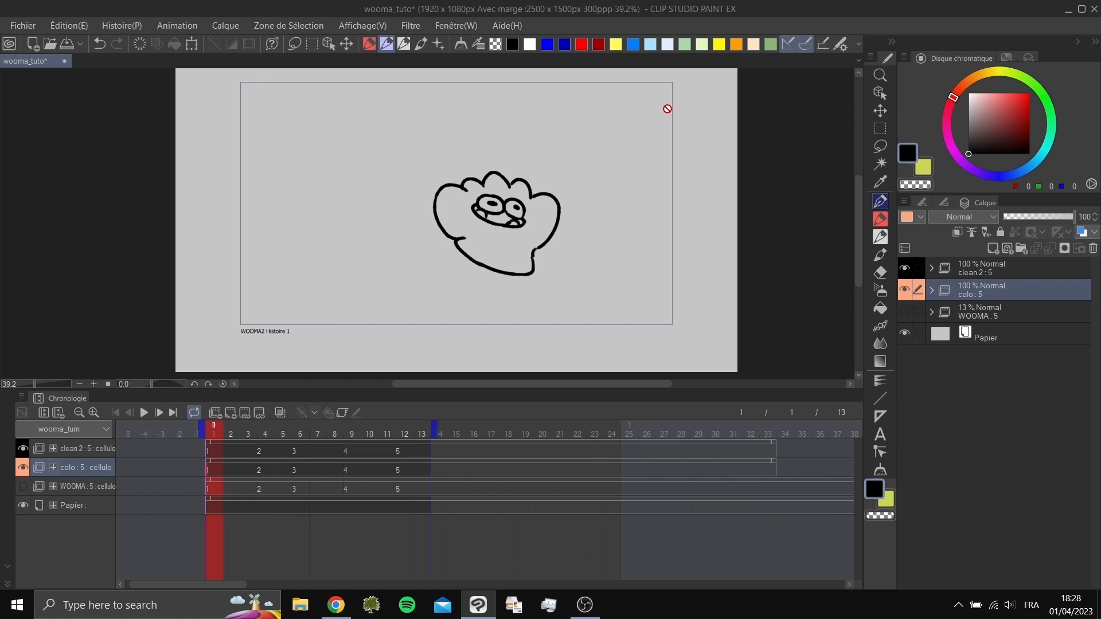
- Set the clean 2 folder as the reference layer and make the colo folder active
{"action": "left_click", "coordinate": [981, 275]}
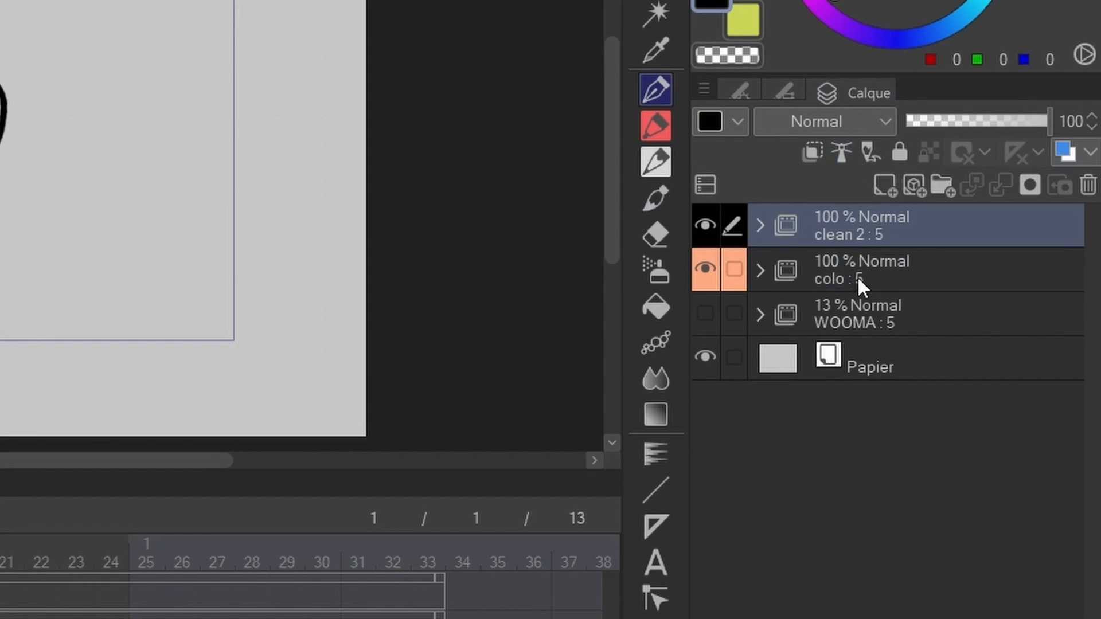
{"action": "left_click", "coordinate": [980, 296]}
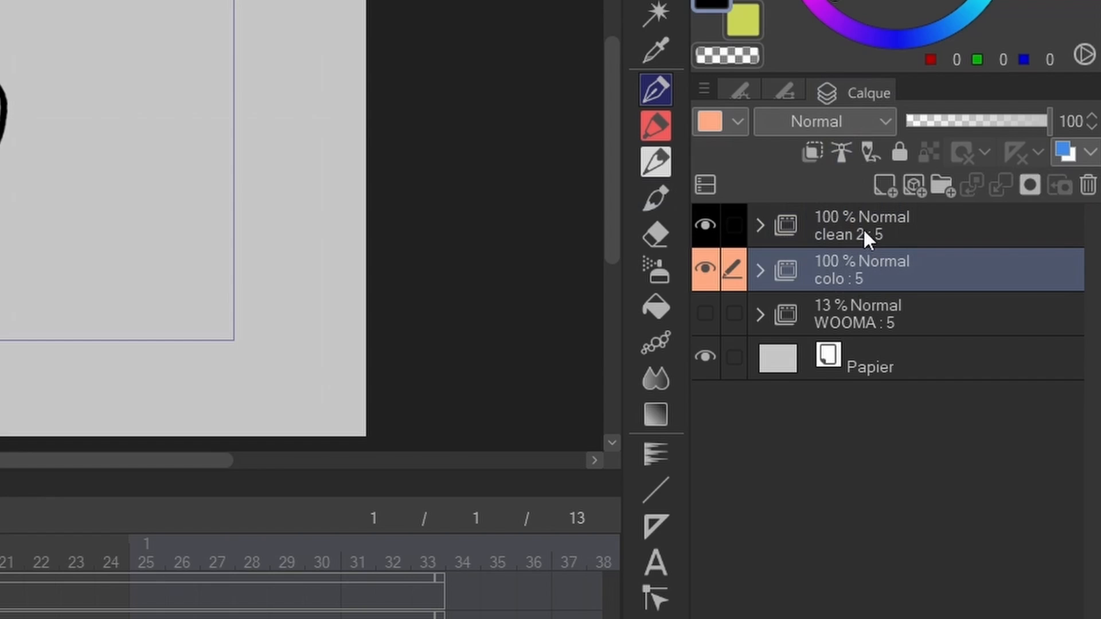
{"action": "left_click", "coordinate": [855, 245]}
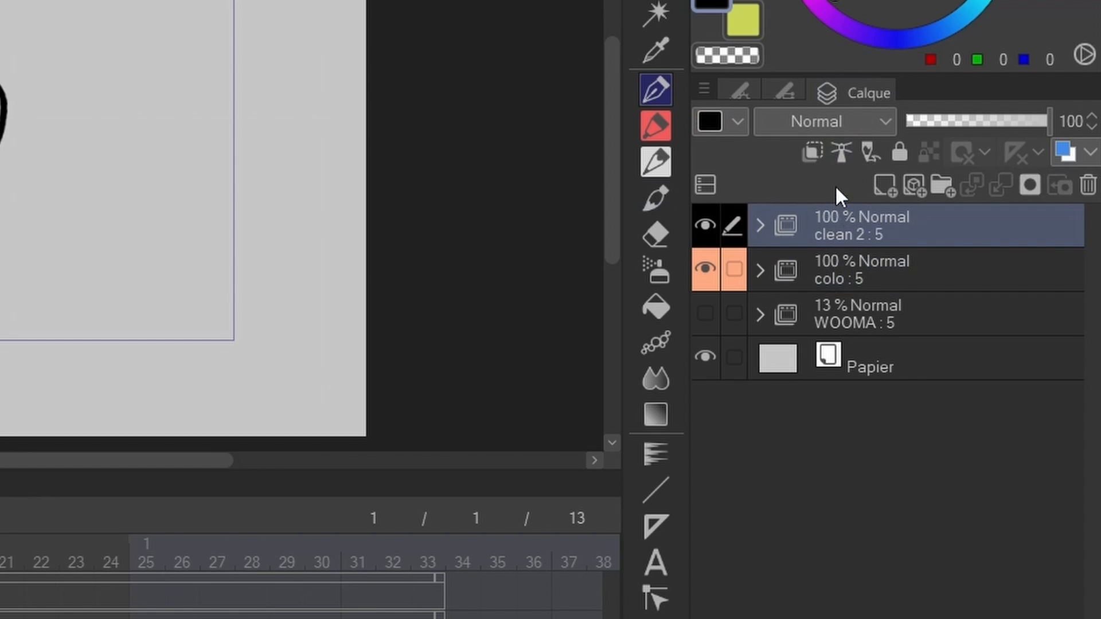
{"action": "left_click", "coordinate": [840, 156]}
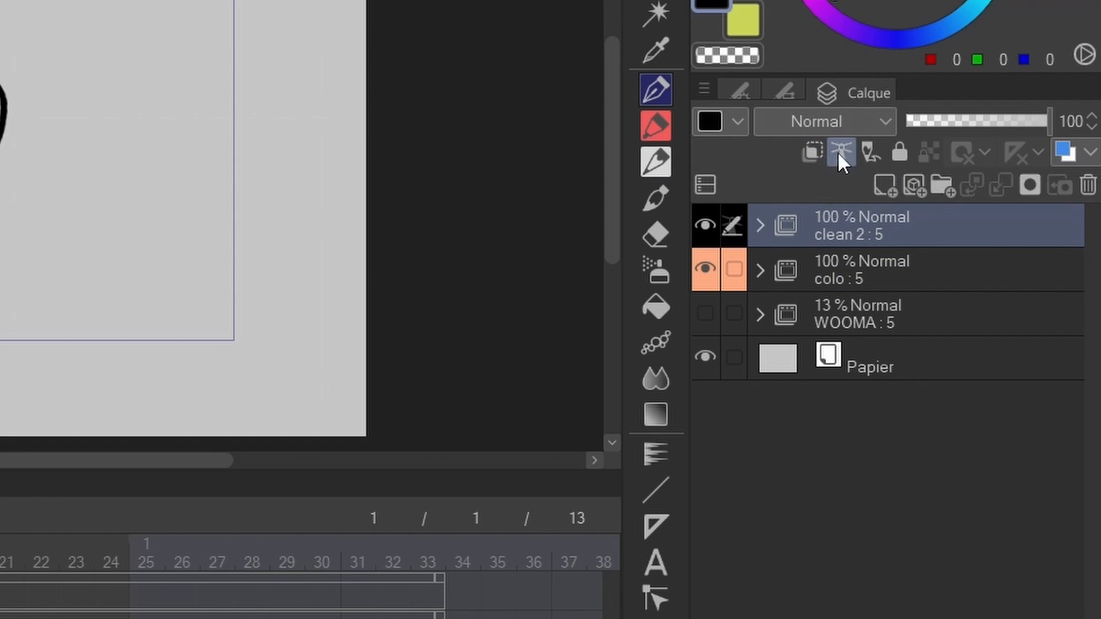
{"action": "left_click", "coordinate": [847, 271]}
{"action": "left_click", "coordinate": [861, 224]}
{"action": "left_click", "coordinate": [865, 280]}
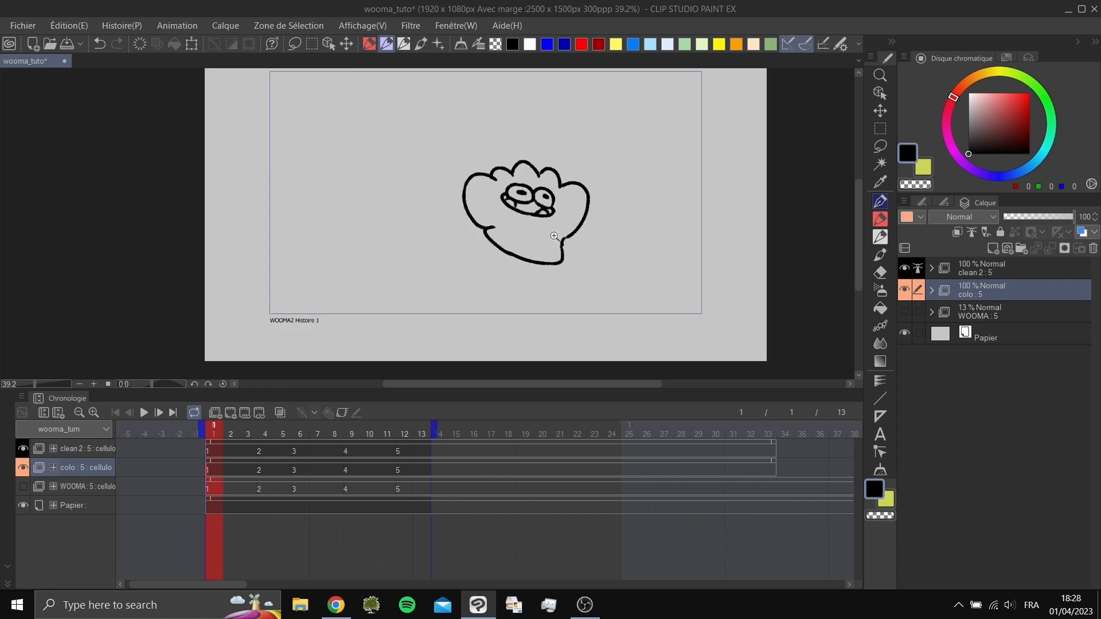
- Make cel 1 of the colo track active, choose the Fill tool and review its multiple-reference settings
{"action": "scroll", "coordinate": [564, 227], "scroll_direction": "up", "scroll_amount": 5}
{"action": "left_click_drag", "start_coordinate": [590, 223], "coordinate": [577, 262]}
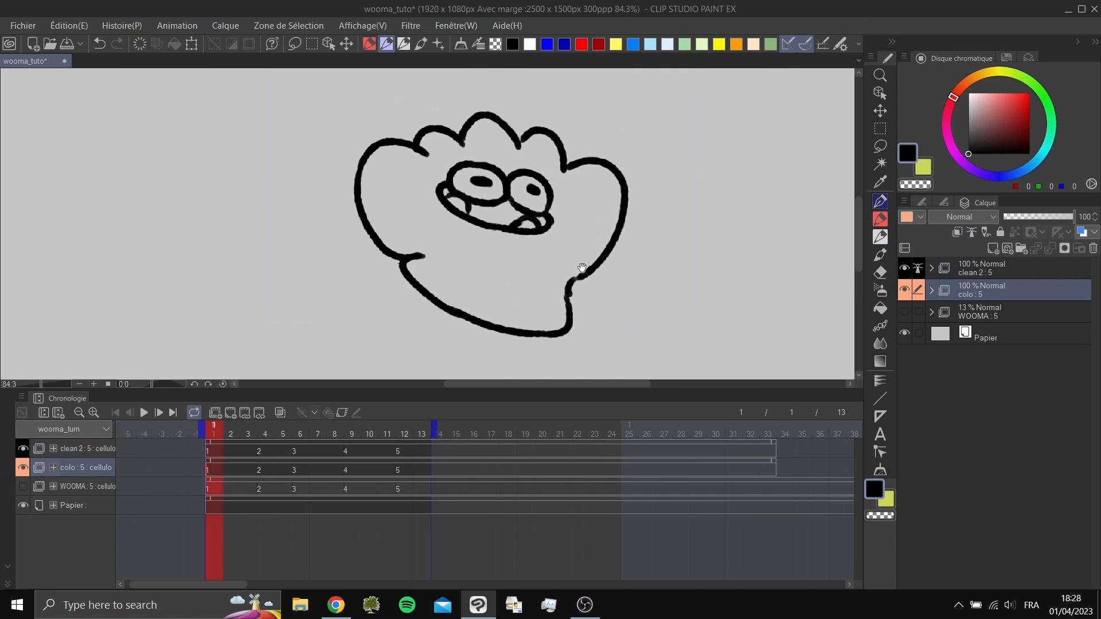
{"action": "left_click", "coordinate": [212, 470]}
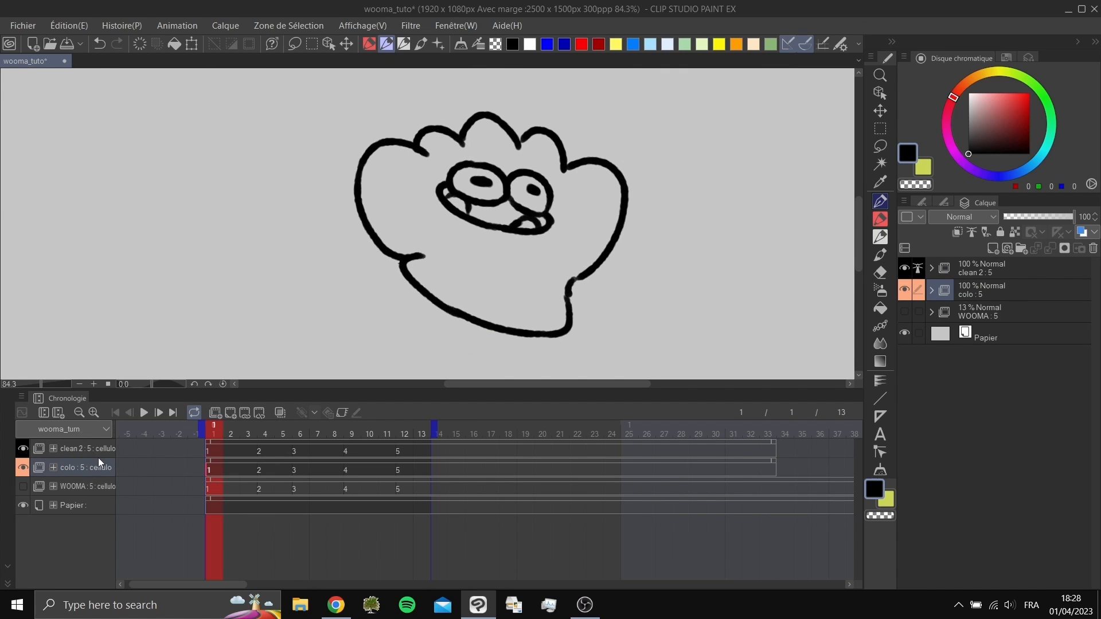
{"action": "left_click_drag", "start_coordinate": [565, 250], "coordinate": [553, 245]}
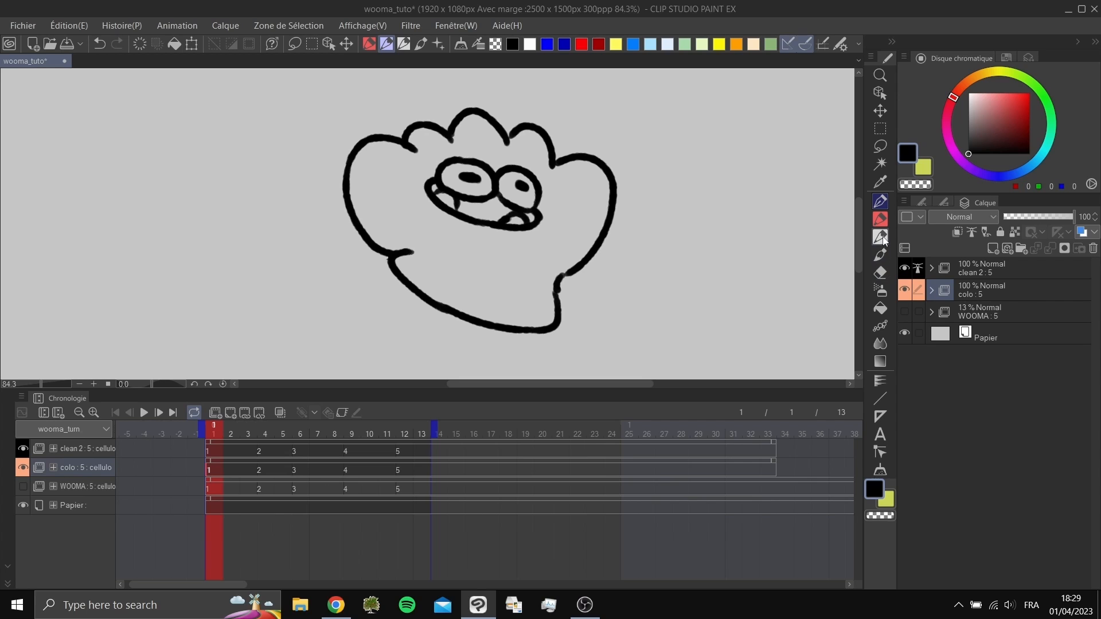
{"action": "left_click", "coordinate": [883, 239]}
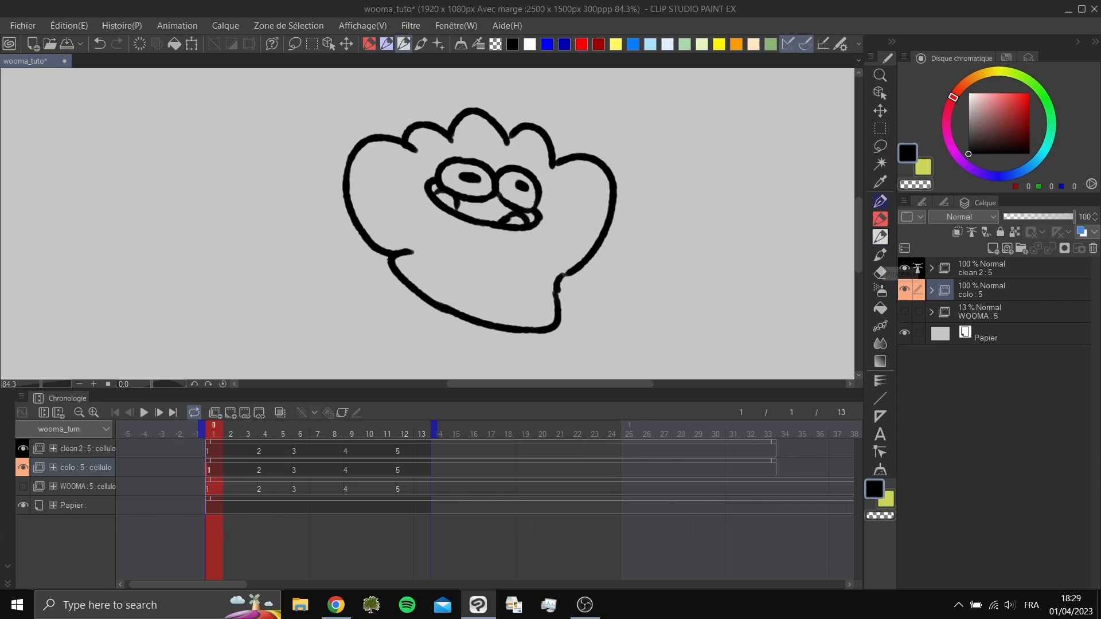
{"action": "left_click", "coordinate": [888, 307]}
{"action": "left_click", "coordinate": [924, 204]}
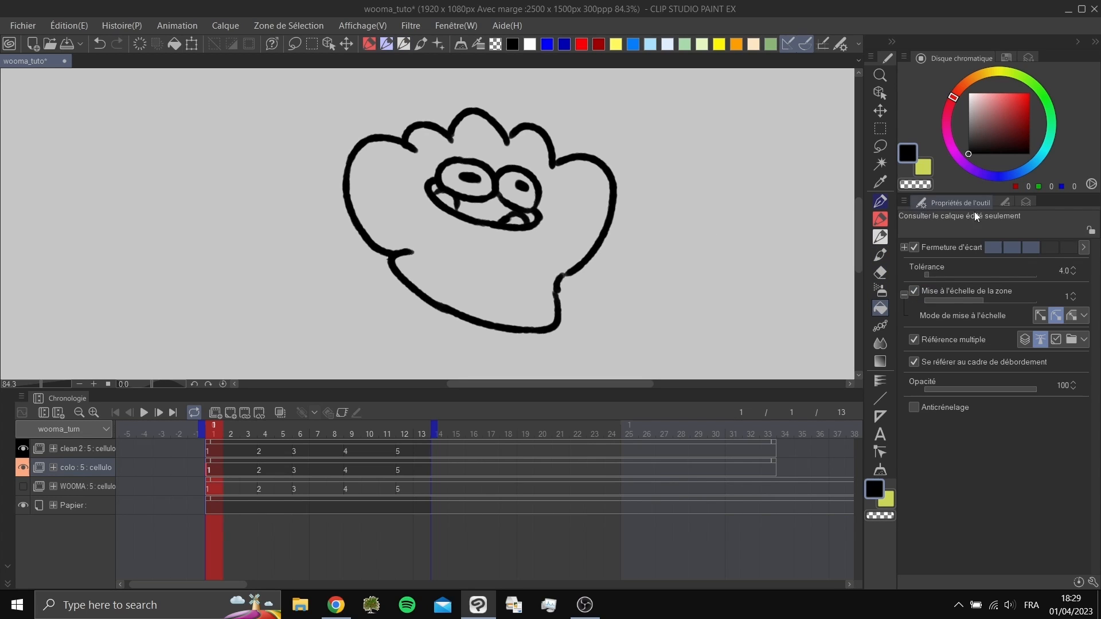
{"action": "left_click", "coordinate": [1017, 199]}
- Fill the character's body on colo cel 1 with light yellow (RGB 228, 225, 158)
{"action": "left_click_drag", "start_coordinate": [674, 256], "coordinate": [710, 254]}
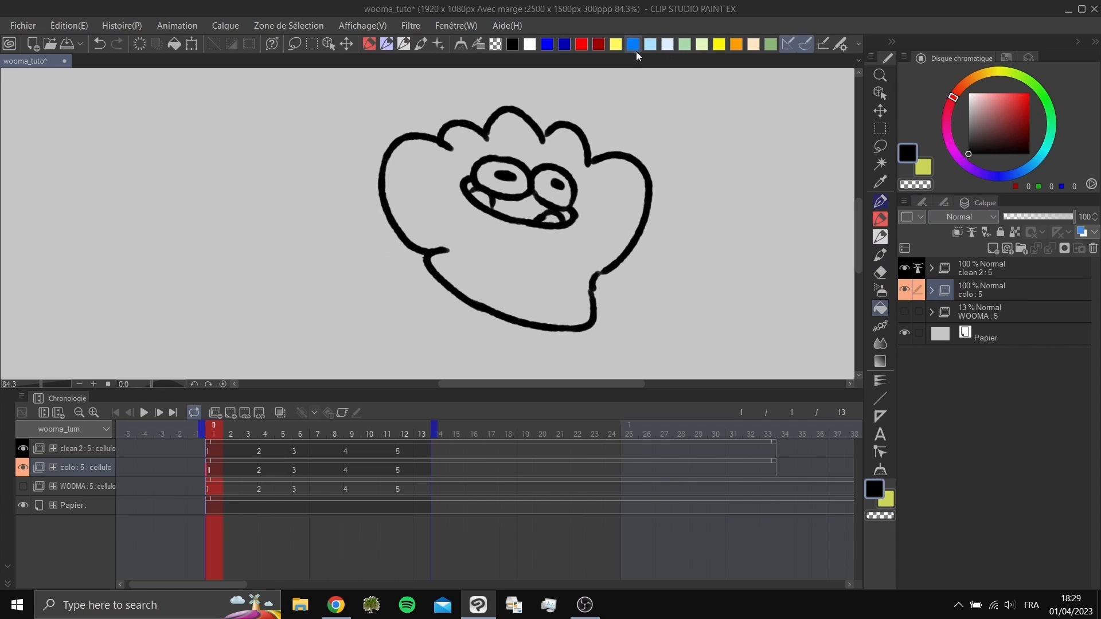
{"action": "left_click", "coordinate": [753, 44]}
{"action": "left_click_drag", "start_coordinate": [990, 79], "coordinate": [996, 72]}
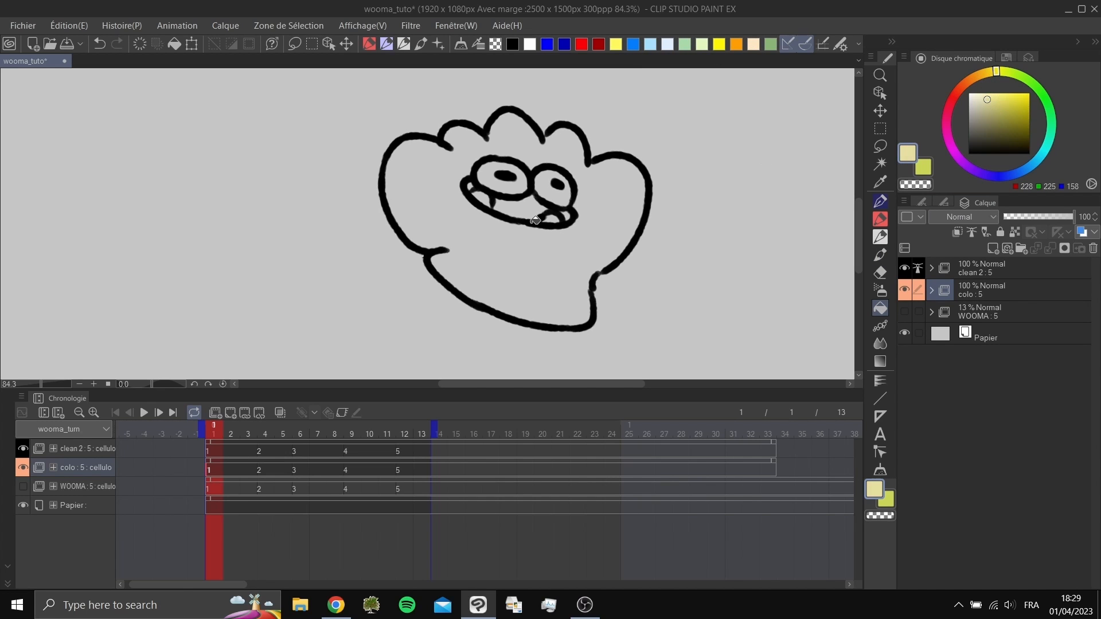
{"action": "left_click", "coordinate": [539, 257]}
{"action": "scroll", "coordinate": [625, 153], "scroll_direction": "up", "scroll_amount": 5}
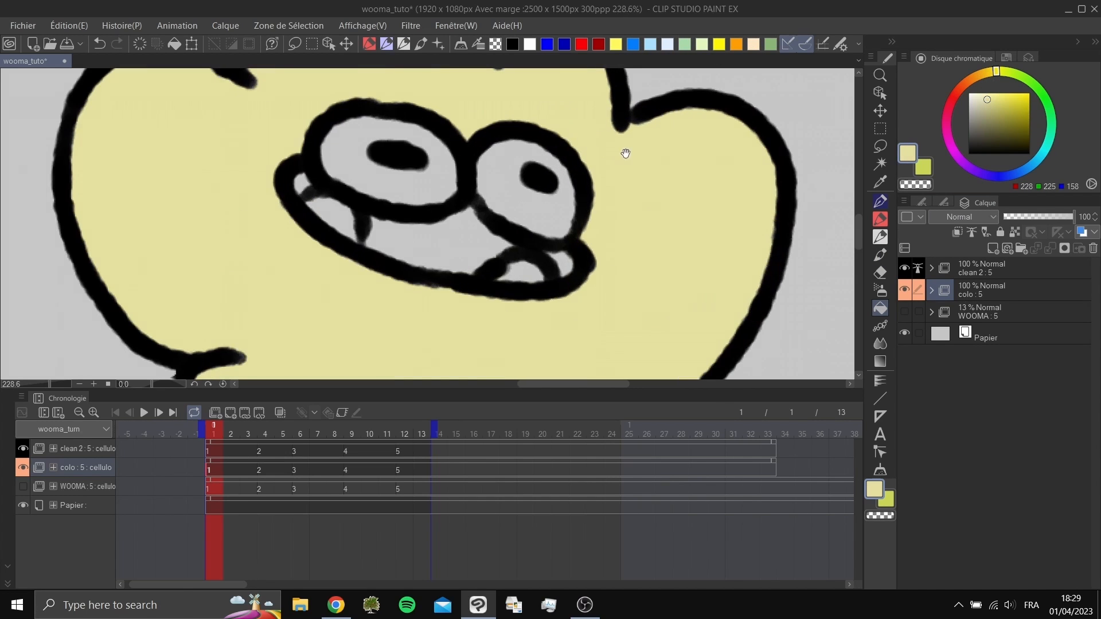
{"action": "scroll", "coordinate": [648, 145], "scroll_direction": "down", "scroll_amount": 6}
{"action": "scroll", "coordinate": [636, 198], "scroll_direction": "up", "scroll_amount": 3}
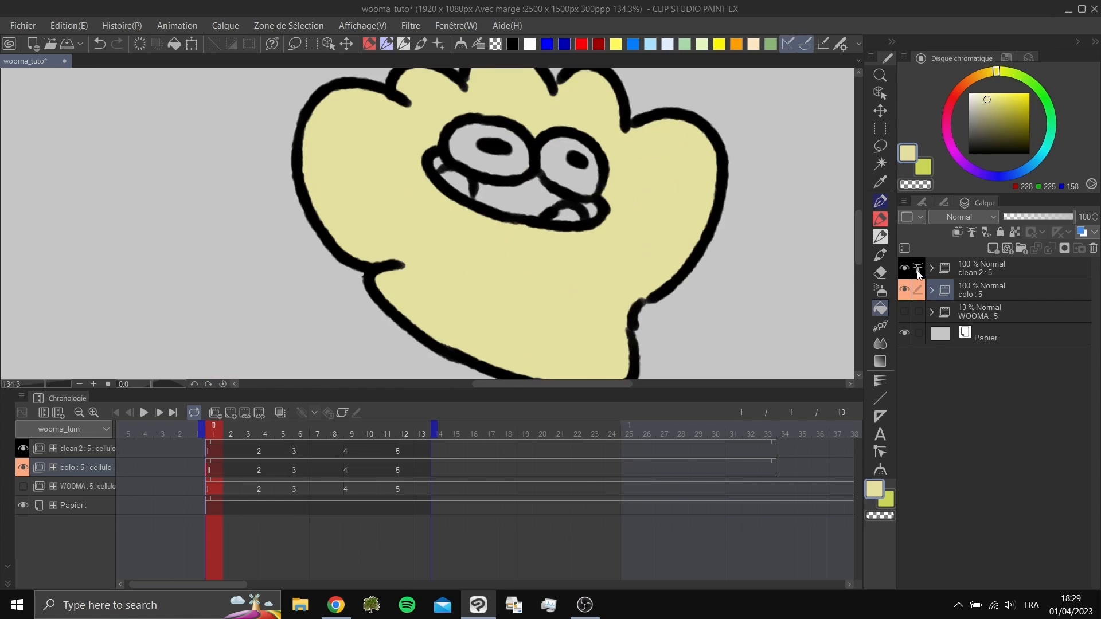
- Check the fill without the line art, then refill the body with olive yellow (RGB 185, 180, 76)
{"action": "left_click", "coordinate": [905, 270]}
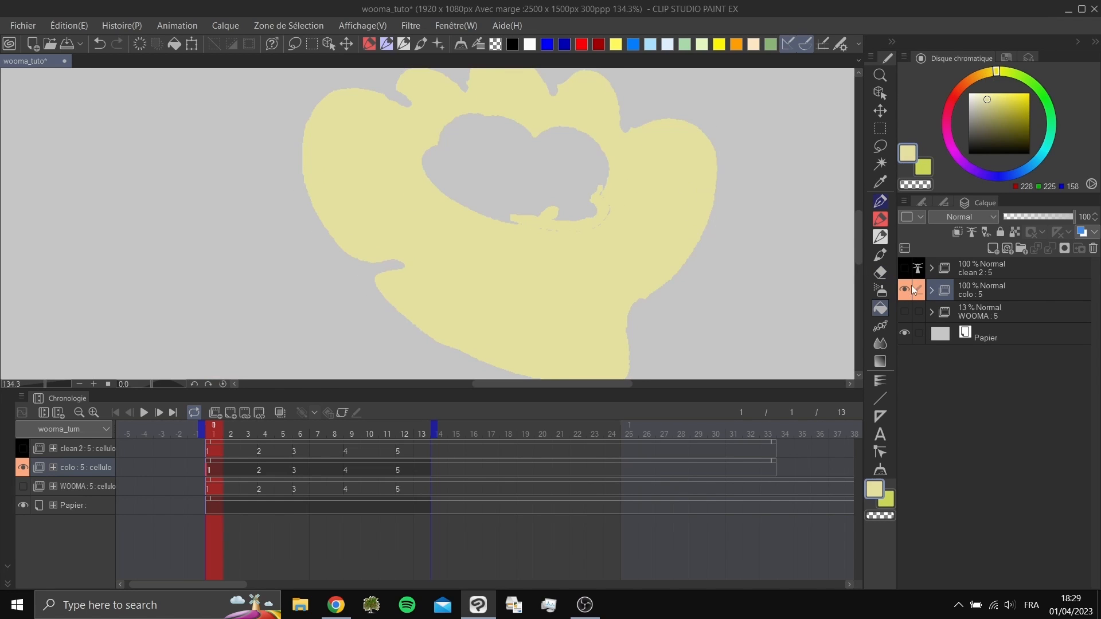
{"action": "key", "text": "ctrl+z"}
{"action": "left_click", "coordinate": [1004, 108]}
{"action": "left_click", "coordinate": [905, 269]}
{"action": "left_click", "coordinate": [682, 210]}
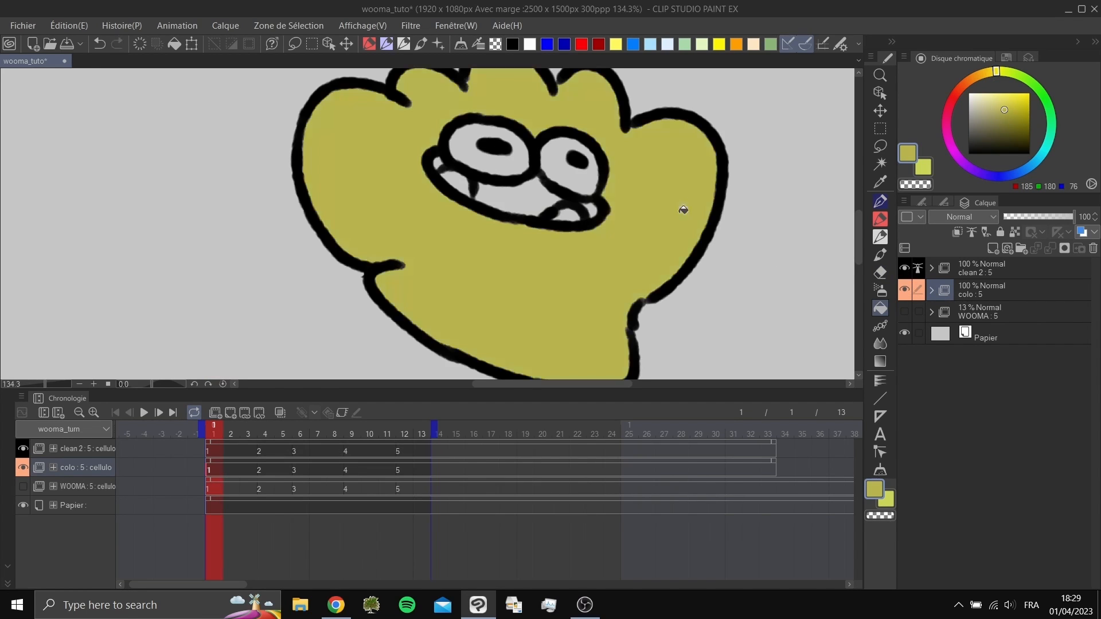
- Hide the clean 2 line art to examine the fill's edges around the mouth, then show it again
{"action": "left_click", "coordinate": [905, 270]}
{"action": "left_click_drag", "start_coordinate": [691, 237], "coordinate": [715, 228]}
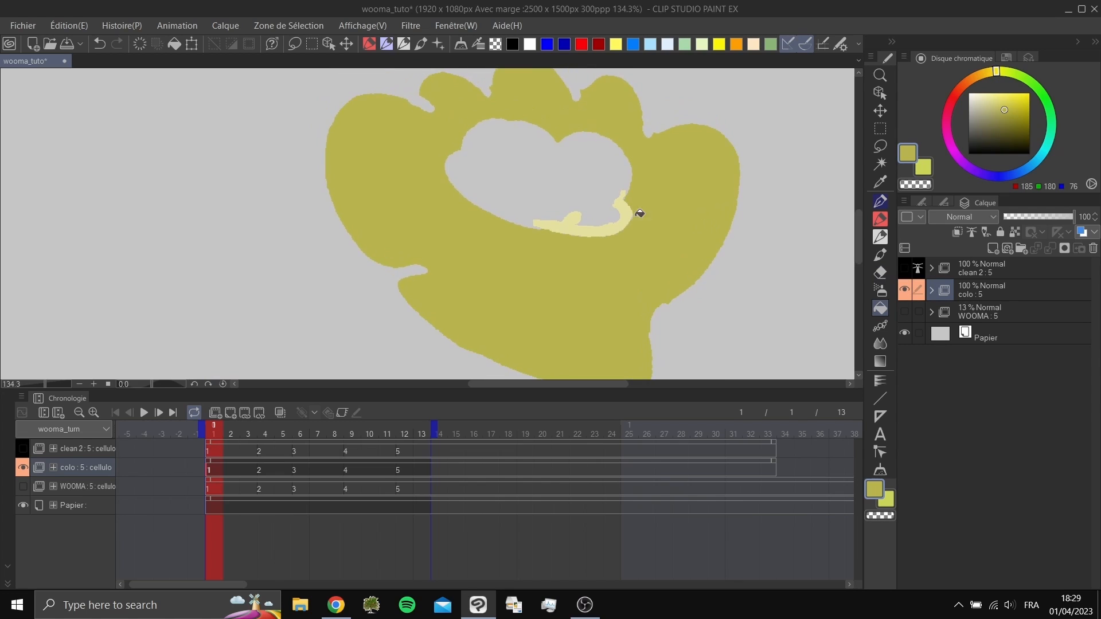
{"action": "left_click_drag", "start_coordinate": [640, 213], "coordinate": [601, 223]}
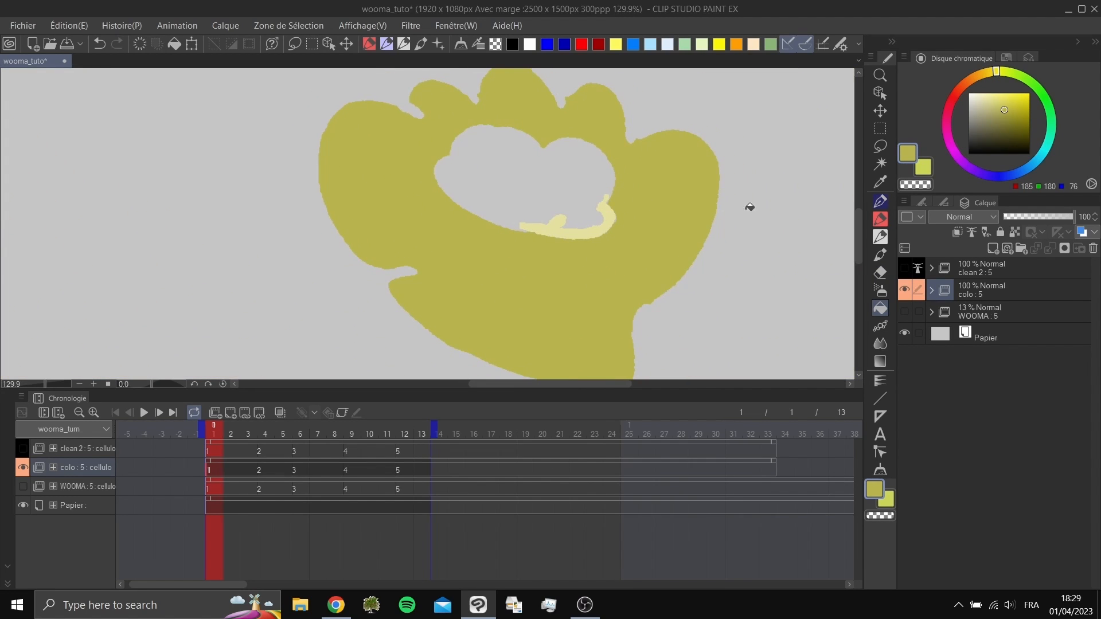
{"action": "left_click", "coordinate": [905, 269]}
{"action": "left_click_drag", "start_coordinate": [683, 225], "coordinate": [635, 245]}
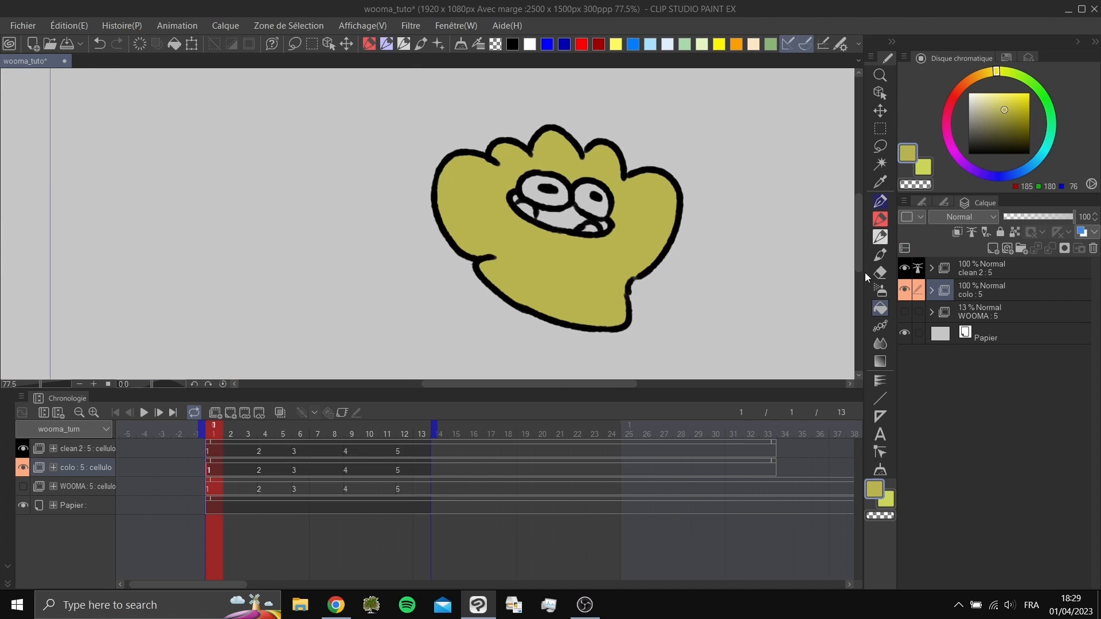
- Cover the whole character on colo cel 1 with a large-brush blob in light yellow (RGB 231, 221, 153), extending past the outline
{"action": "left_click", "coordinate": [880, 203]}
{"action": "left_click", "coordinate": [879, 220]}
{"action": "scroll", "coordinate": [616, 193], "scroll_direction": "down", "scroll_amount": 4}
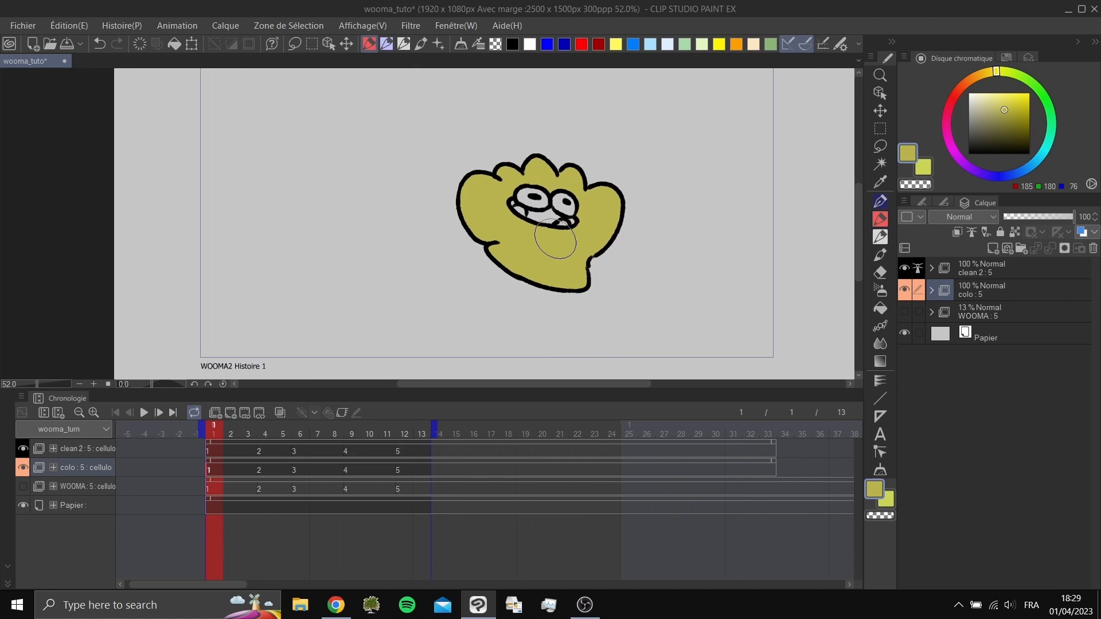
{"action": "left_click", "coordinate": [990, 97]}
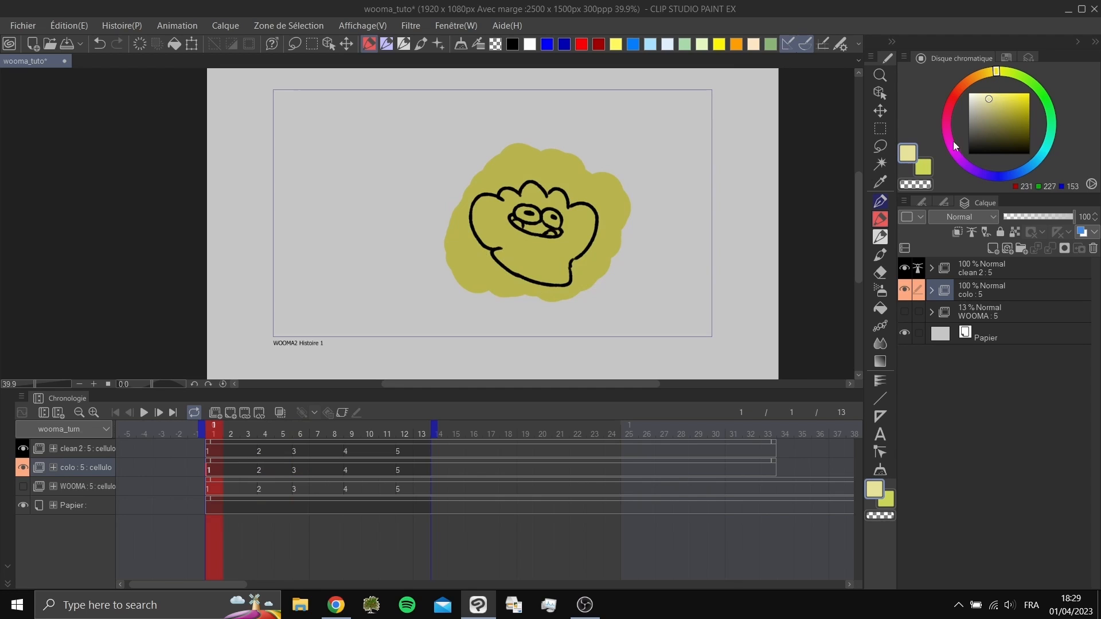
{"action": "left_click_drag", "start_coordinate": [439, 286], "coordinate": [562, 152]}
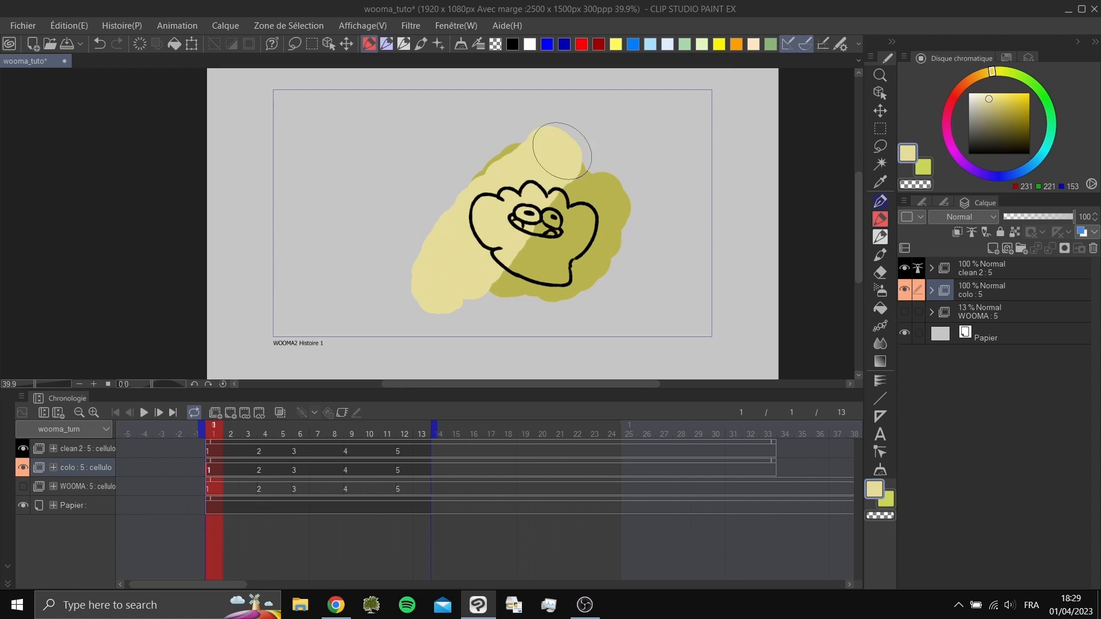
{"action": "key", "text": "ctrl+z"}
{"action": "key", "text": "ctrl+z"}
{"action": "mouse_move", "coordinate": [456, 254]}
{"action": "left_mouse_down"}
{"action": "mouse_move", "coordinate": [477, 208]}
{"action": "mouse_move", "coordinate": [543, 192]}
{"action": "mouse_move", "coordinate": [522, 272]}
{"action": "mouse_move", "coordinate": [589, 237]}
{"action": "left_mouse_up"}
- Paint the same light yellow blob over the character on colo cels 2 to 5
{"action": "key", "text": "Right"}
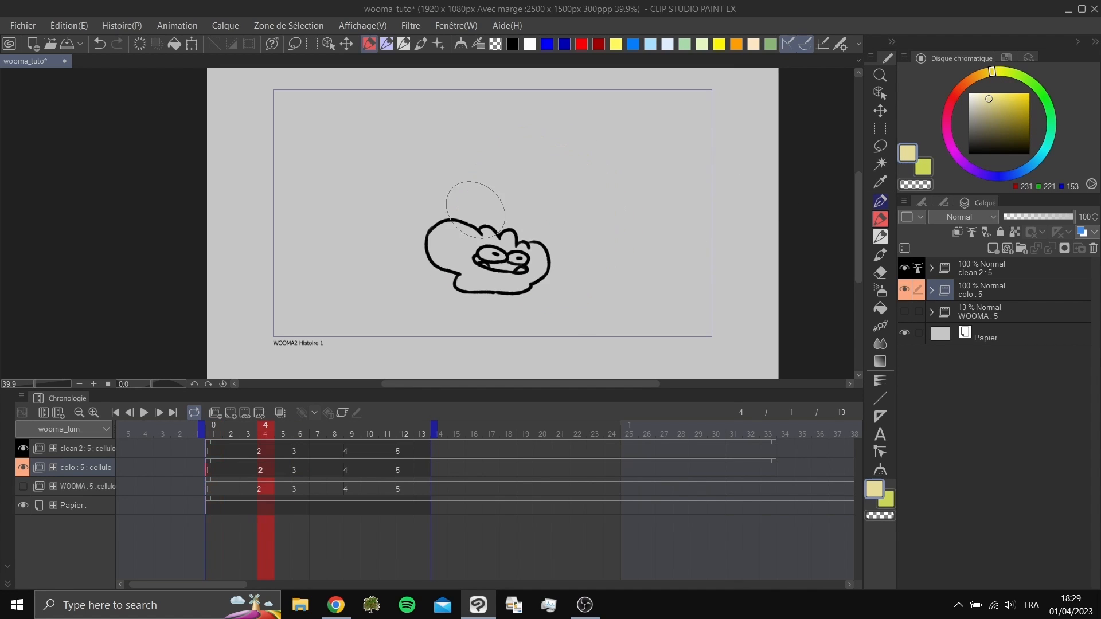
{"action": "mouse_move", "coordinate": [413, 252]}
{"action": "left_mouse_down"}
{"action": "mouse_move", "coordinate": [488, 287]}
{"action": "mouse_move", "coordinate": [567, 264]}
{"action": "left_mouse_up"}
{"action": "key", "text": "Right"}
{"action": "left_click_drag", "start_coordinate": [405, 221], "coordinate": [412, 228]}
{"action": "left_click_drag", "start_coordinate": [581, 218], "coordinate": [508, 265]}
- Return to colo cel 1 and fill the paint outside the character's outline with transparent colour
{"action": "key", "text": "g"}
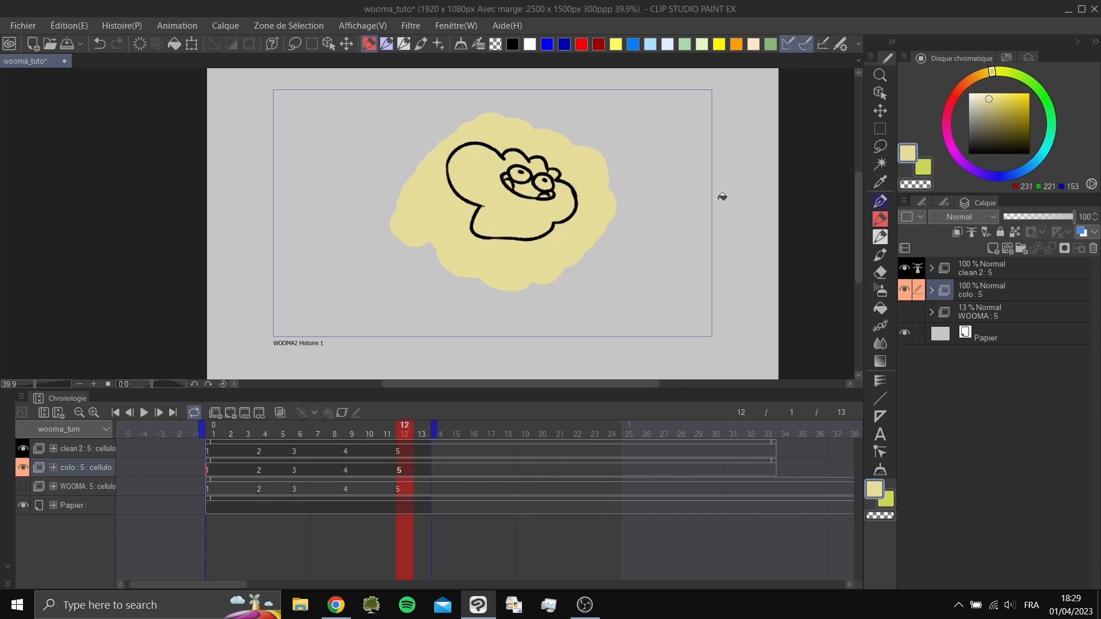
{"action": "key", "text": "Left"}
{"action": "key", "text": "Left"}
{"action": "key", "text": "Left"}
{"action": "key", "text": "Left"}
{"action": "left_click", "coordinate": [924, 184]}
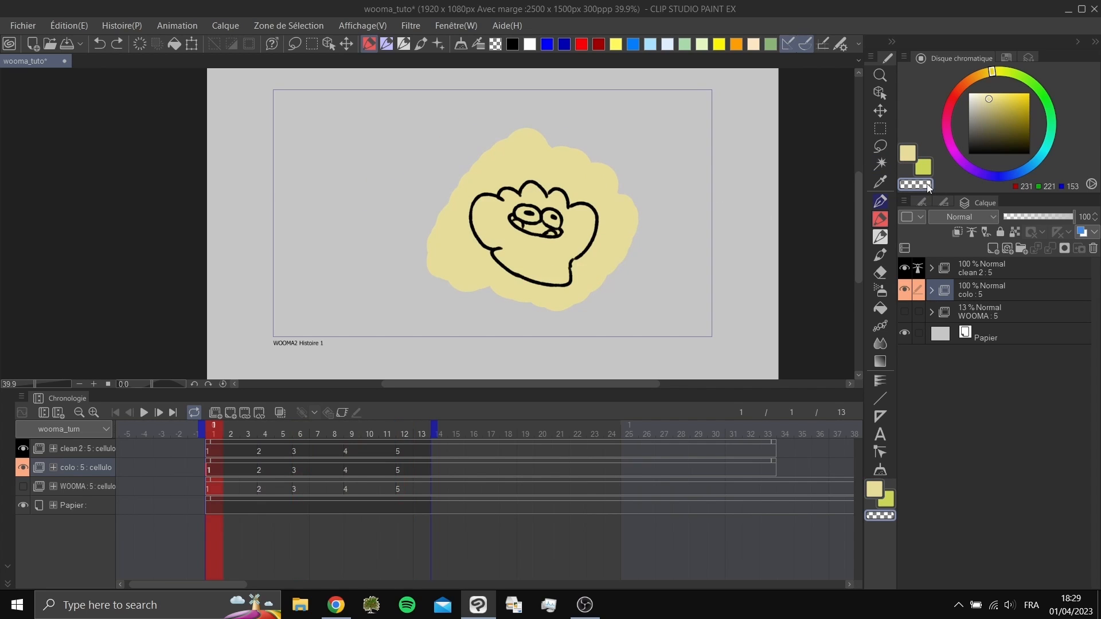
{"action": "left_click", "coordinate": [587, 168]}
- Remove the paint outside the outline on the remaining colo cels with transparent fills
{"action": "key", "text": "Right"}
{"action": "left_click", "coordinate": [518, 193]}
{"action": "key", "text": "Right"}
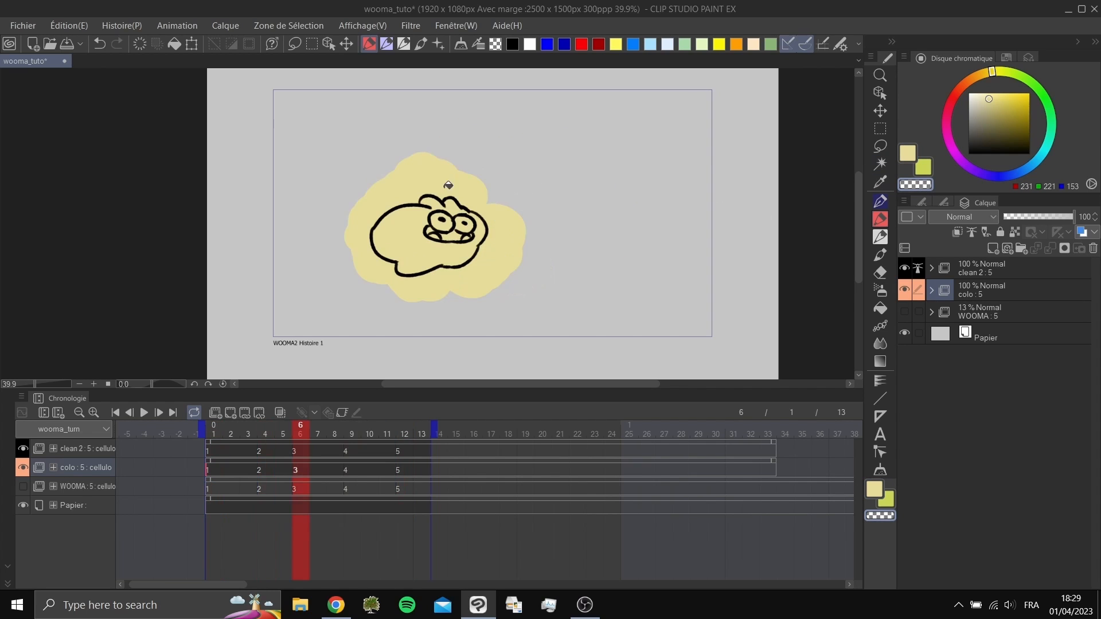
{"action": "left_click", "coordinate": [448, 185]}
{"action": "key", "text": "Right"}
{"action": "key", "text": "Right"}
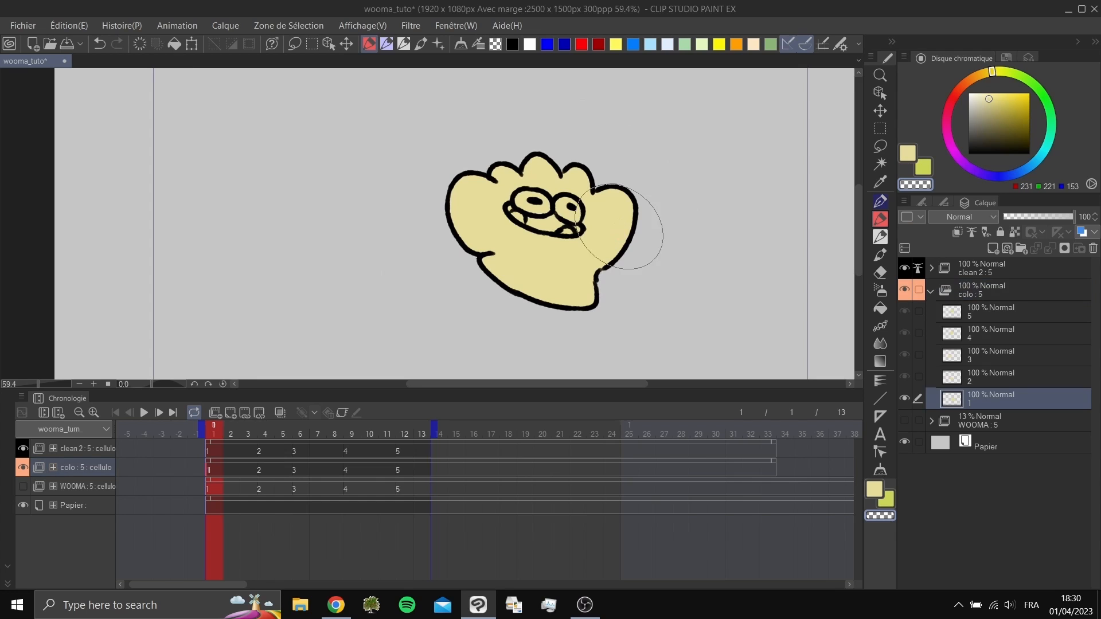
- Go through the colo track's frames to check the coloured cels against the line art
{"action": "key", "text": "Right"}
{"action": "key", "text": "Right"}
{"action": "key", "text": "Right"}
{"action": "key", "text": "Right"}
{"action": "key", "text": "Right"}
{"action": "key", "text": "Right"}
{"action": "key", "text": "Right"}
{"action": "key", "text": "Right"}
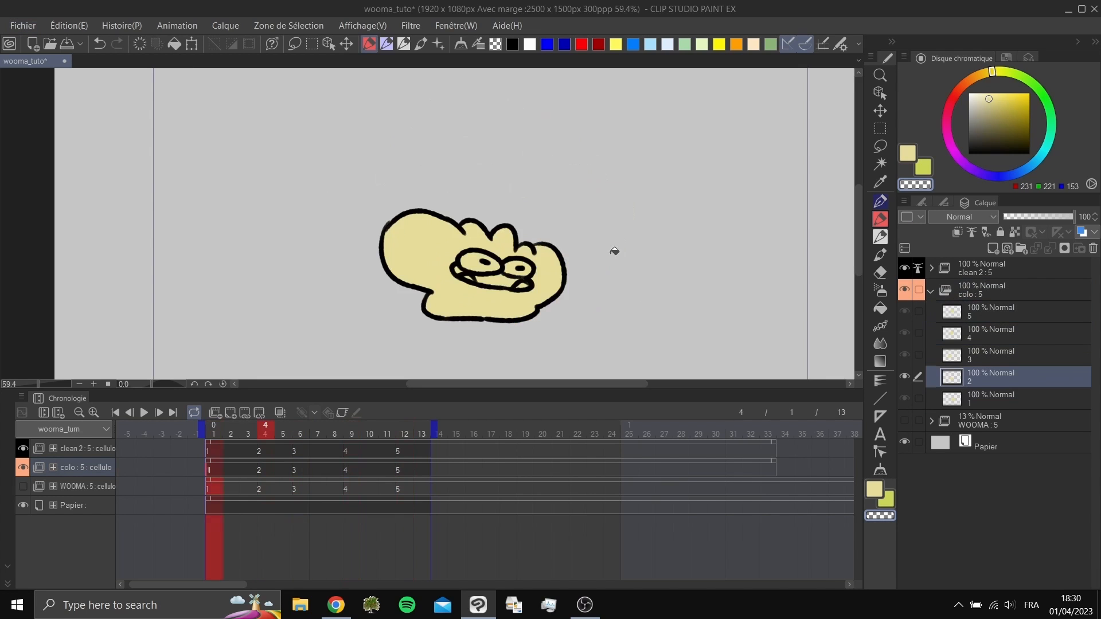
{"action": "key", "text": "Right"}
{"action": "key", "text": "Right"}
{"action": "key", "text": "Right"}
{"action": "key", "text": "Right"}
{"action": "key", "text": "Right"}
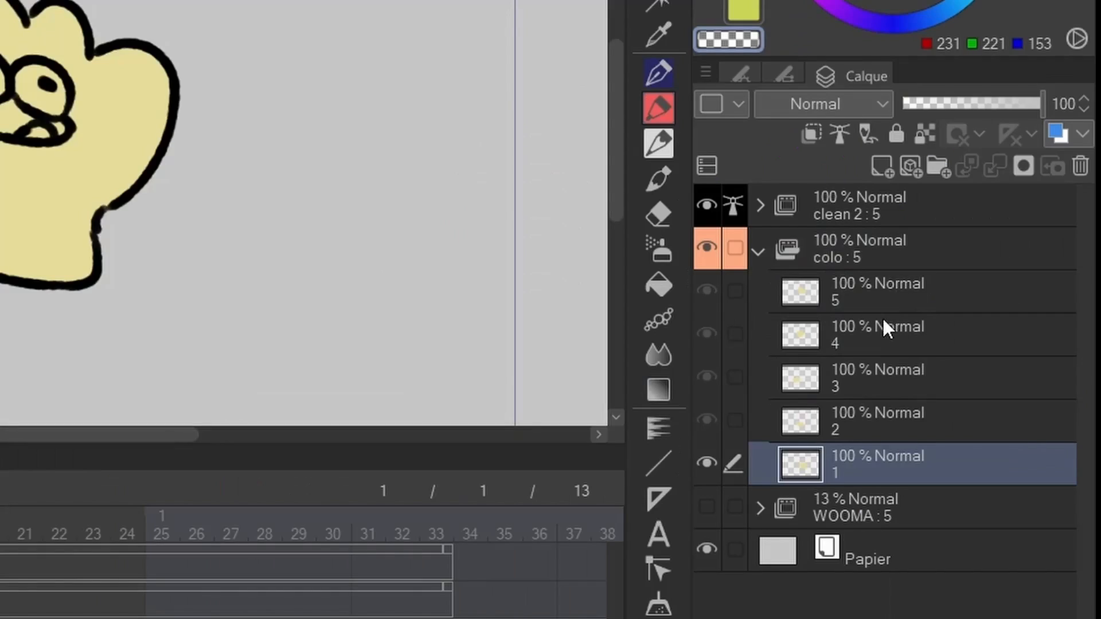
- Lock the transparent pixels on all five colo cels
{"action": "left_click", "coordinate": [1000, 316], "text": "shift"}
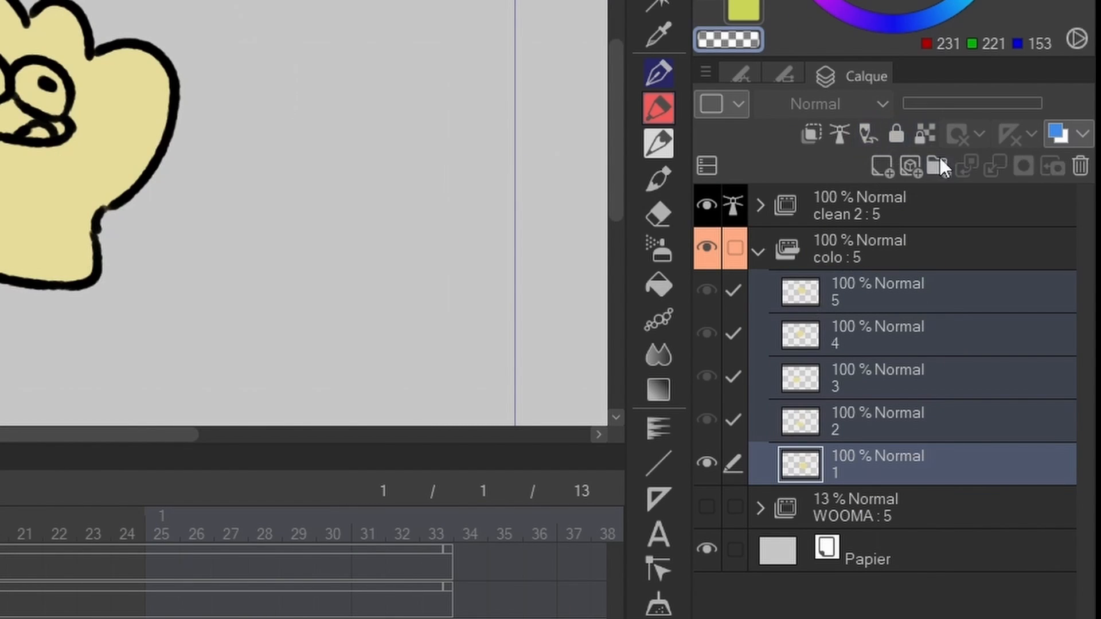
{"action": "left_click", "coordinate": [927, 134]}
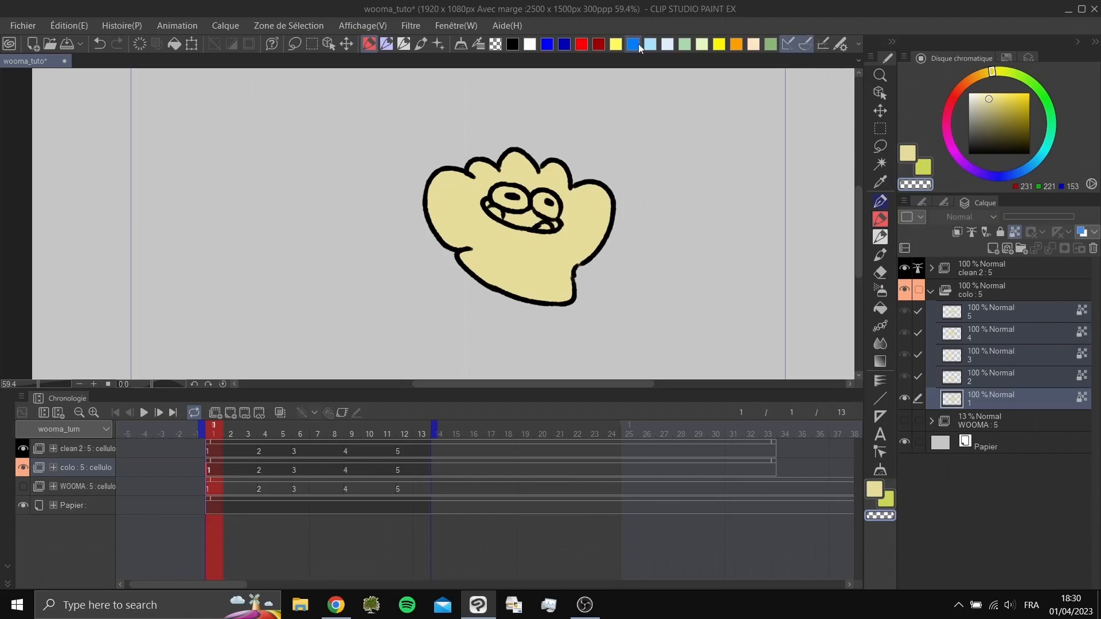
- Test the transparency lock on colo cel 1 by brushing bright blue strokes over the character, undoing each one
{"action": "left_click", "coordinate": [633, 44]}
{"action": "mouse_move", "coordinate": [423, 270]}
{"action": "left_mouse_down"}
{"action": "mouse_move", "coordinate": [538, 267]}
{"action": "mouse_move", "coordinate": [528, 307]}
{"action": "left_mouse_up"}
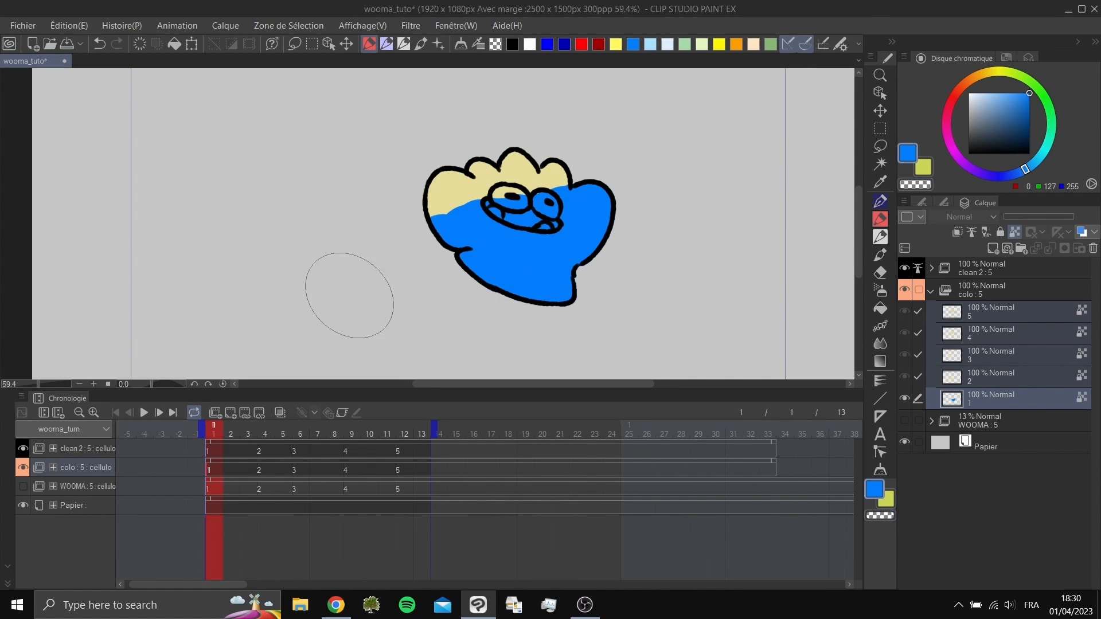
{"action": "mouse_move", "coordinate": [810, 213]}
{"action": "left_mouse_down"}
{"action": "mouse_move", "coordinate": [344, 281]}
{"action": "mouse_move", "coordinate": [729, 104]}
{"action": "left_mouse_up"}
{"action": "key", "text": "ctrl+z"}
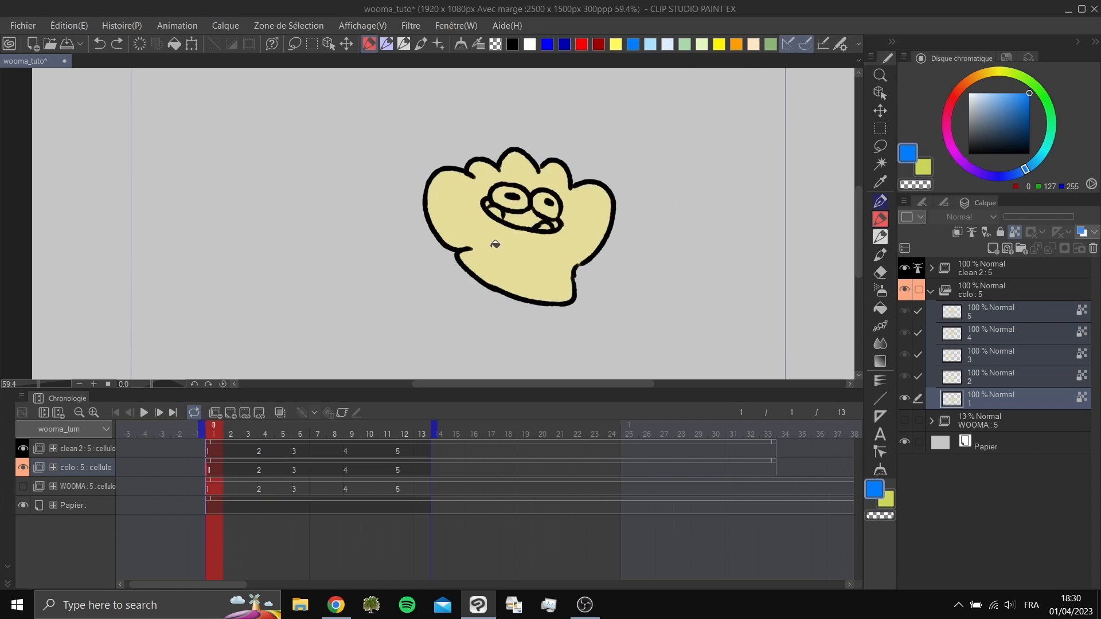
{"action": "key", "text": "."}
{"action": "mouse_move", "coordinate": [389, 312]}
{"action": "left_mouse_down"}
{"action": "mouse_move", "coordinate": [630, 291]}
{"action": "mouse_move", "coordinate": [638, 270]}
{"action": "left_mouse_up"}
{"action": "key", "text": "ctrl+z"}
{"action": "mouse_move", "coordinate": [351, 319]}
{"action": "left_mouse_down"}
{"action": "mouse_move", "coordinate": [521, 320]}
{"action": "mouse_move", "coordinate": [578, 308]}
{"action": "left_mouse_up"}
{"action": "mouse_move", "coordinate": [440, 296]}
{"action": "left_mouse_down"}
{"action": "mouse_move", "coordinate": [501, 283]}
{"action": "mouse_move", "coordinate": [437, 290]}
{"action": "mouse_move", "coordinate": [497, 270]}
{"action": "mouse_move", "coordinate": [453, 281]}
{"action": "left_mouse_up"}
{"action": "key", "text": "ctrl+z"}
{"action": "key", "text": "g"}
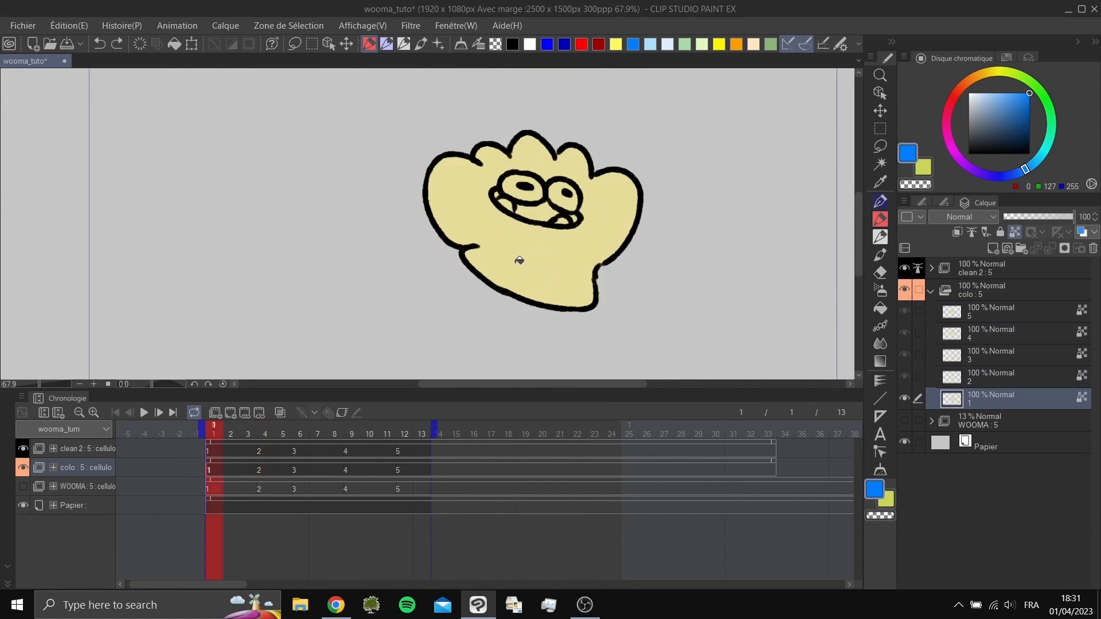
{"action": "key", "text": "."}
{"action": "left_click_drag", "start_coordinate": [337, 333], "coordinate": [454, 324]}
{"action": "key", "text": "ctrl+z"}
- Hide the timeline to enlarge the drawing area around the character
{"action": "left_click_drag", "start_coordinate": [602, 252], "coordinate": [586, 269]}
{"action": "key", "text": "Tab"}
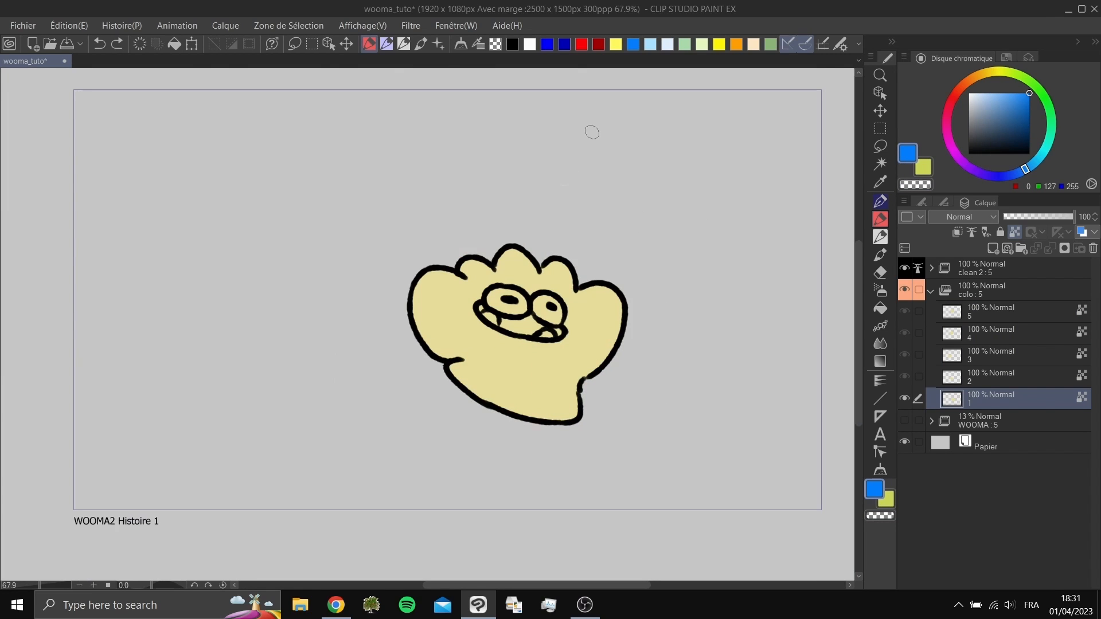
{"action": "left_click_drag", "start_coordinate": [463, 303], "coordinate": [524, 229]}
{"action": "mouse_move", "coordinate": [503, 209]}
{"action": "left_mouse_down"}
{"action": "mouse_move", "coordinate": [471, 228]}
{"action": "mouse_move", "coordinate": [464, 276]}
{"action": "left_mouse_up"}
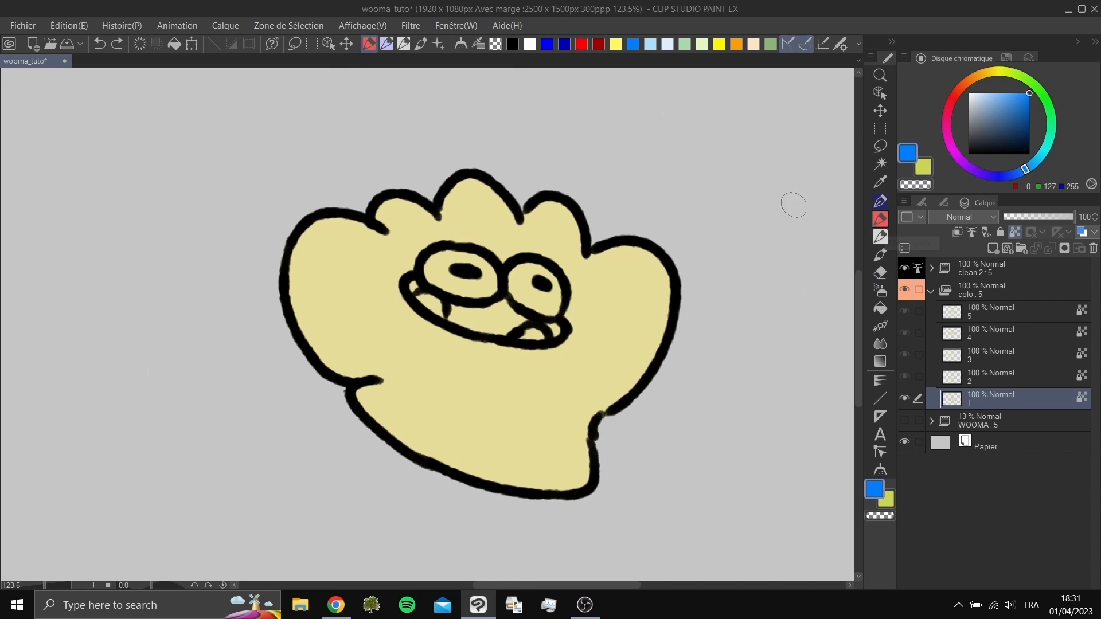
{"action": "left_click_drag", "start_coordinate": [452, 434], "coordinate": [446, 404]}
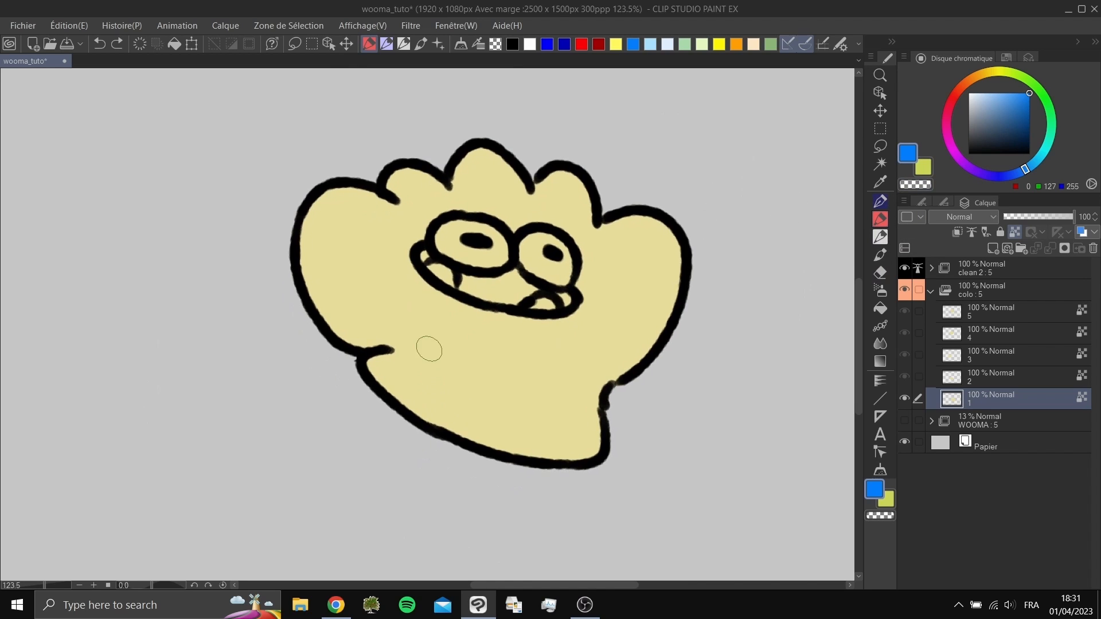
{"action": "left_click_drag", "start_coordinate": [453, 350], "coordinate": [436, 345]}
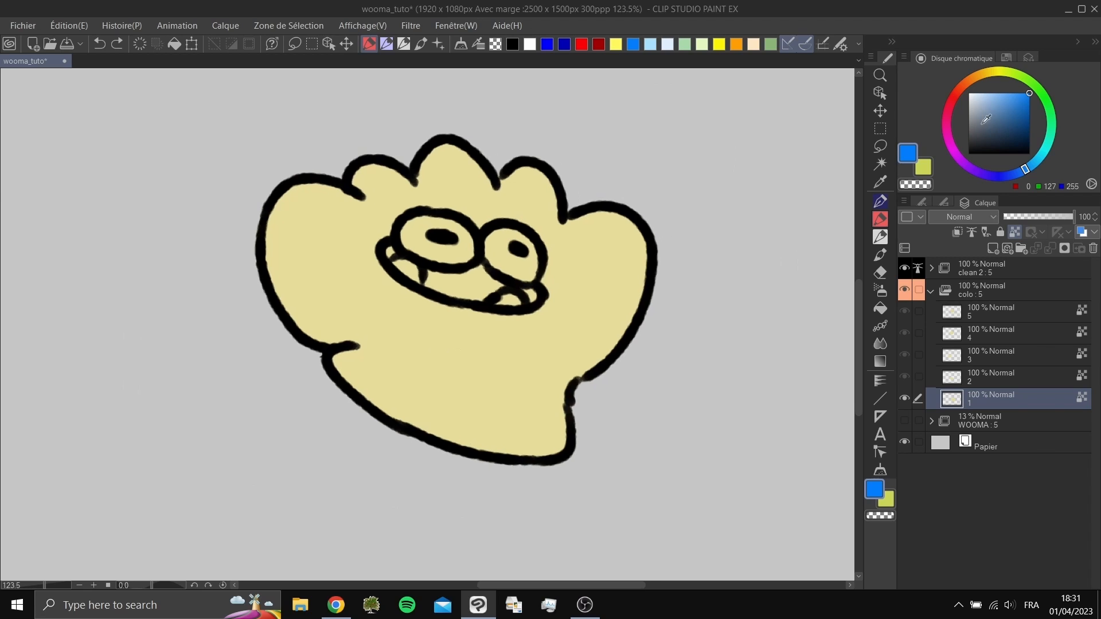
- Choose light blue (RGB 95, 191, 238) and draw two boundary lines from the mouth corners to the body's sides on colo cel 1
{"action": "left_click", "coordinate": [1001, 102]}
{"action": "left_click_drag", "start_coordinate": [338, 348], "coordinate": [456, 305]}
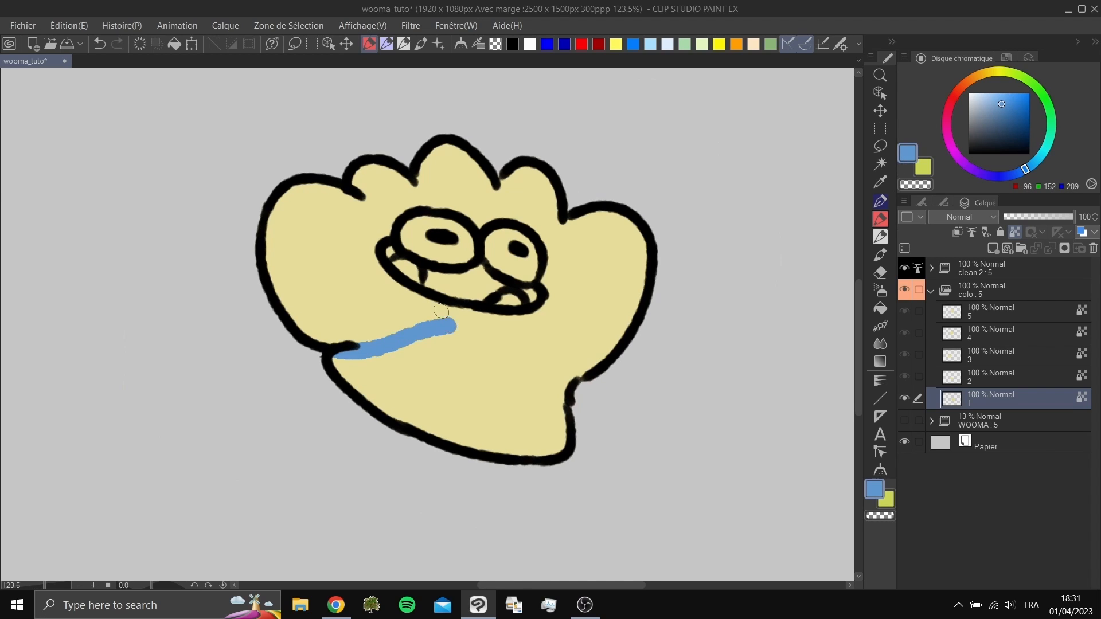
{"action": "key", "text": "ctrl+z"}
{"action": "left_click", "coordinate": [994, 97]}
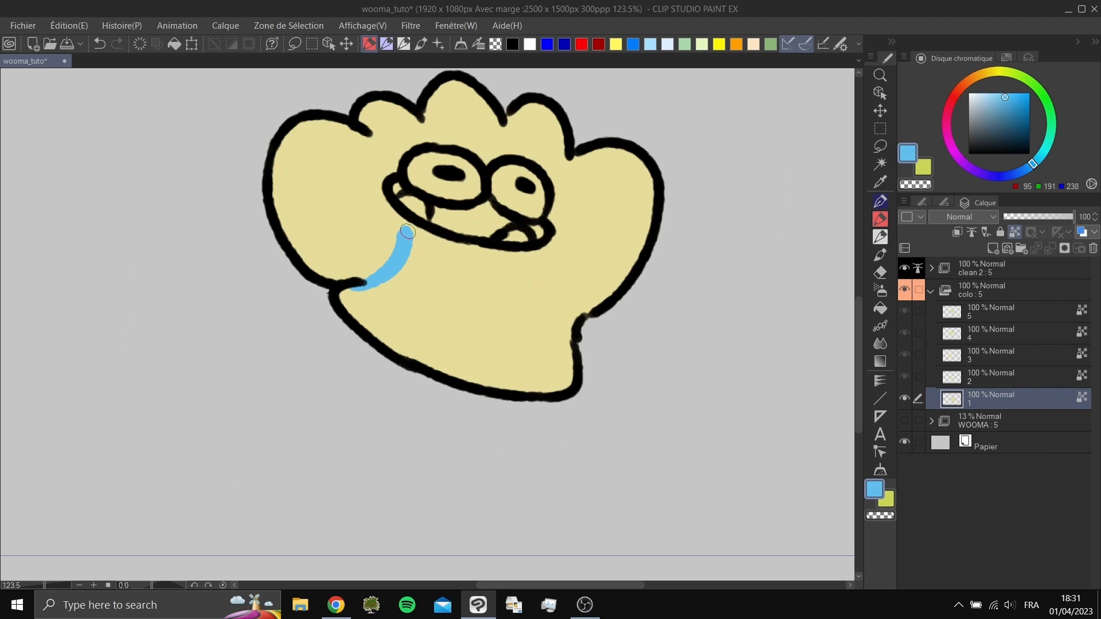
{"action": "left_click_drag", "start_coordinate": [547, 236], "coordinate": [571, 353]}
{"action": "key", "text": "ctrl+z"}
{"action": "left_click_drag", "start_coordinate": [551, 235], "coordinate": [580, 372]}
{"action": "left_click_drag", "start_coordinate": [572, 354], "coordinate": [591, 385]}
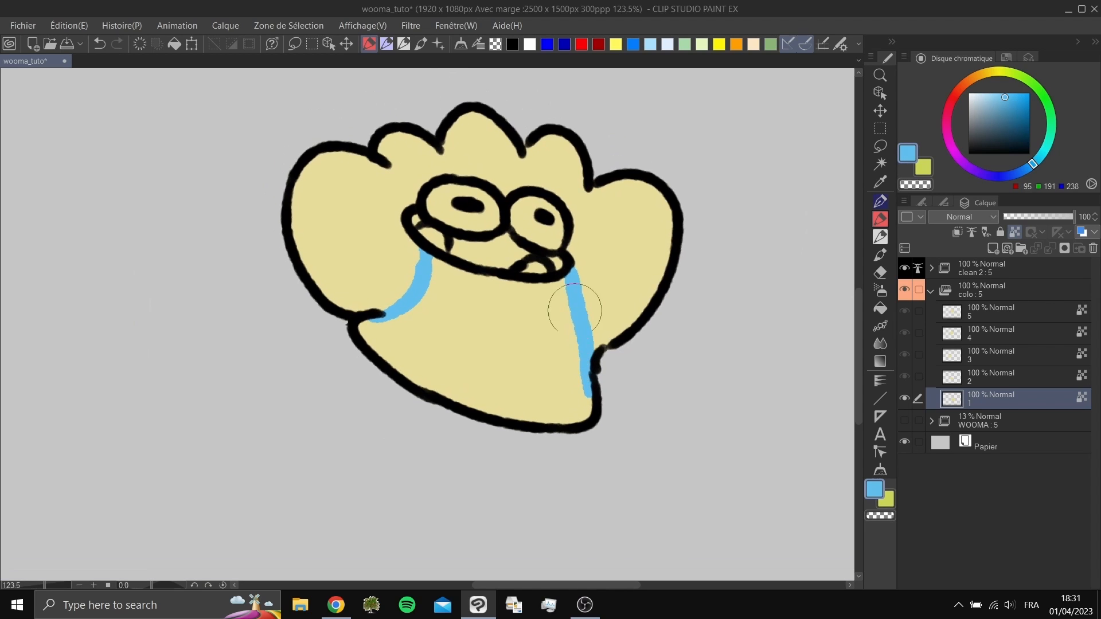
{"action": "key", "text": "ctrl+z"}
{"action": "left_click_drag", "start_coordinate": [566, 274], "coordinate": [587, 395]}
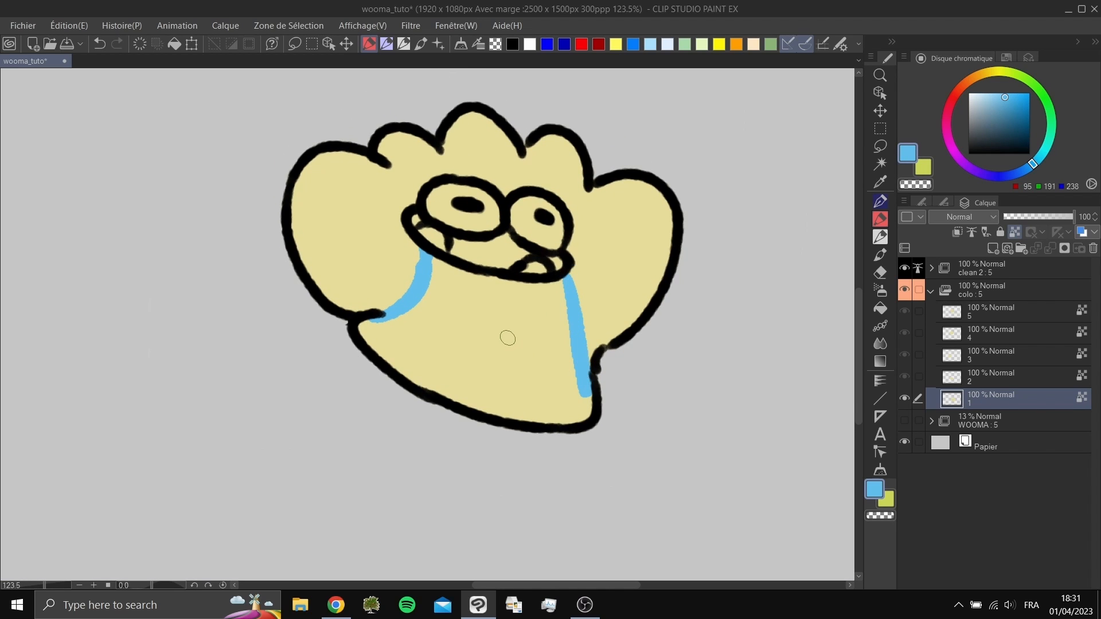
- Fill the body area between the two blue boundary lines on colo cel 1 with the same light blue
{"action": "left_click_drag", "start_coordinate": [509, 341], "coordinate": [518, 329]}
{"action": "key", "text": "g"}
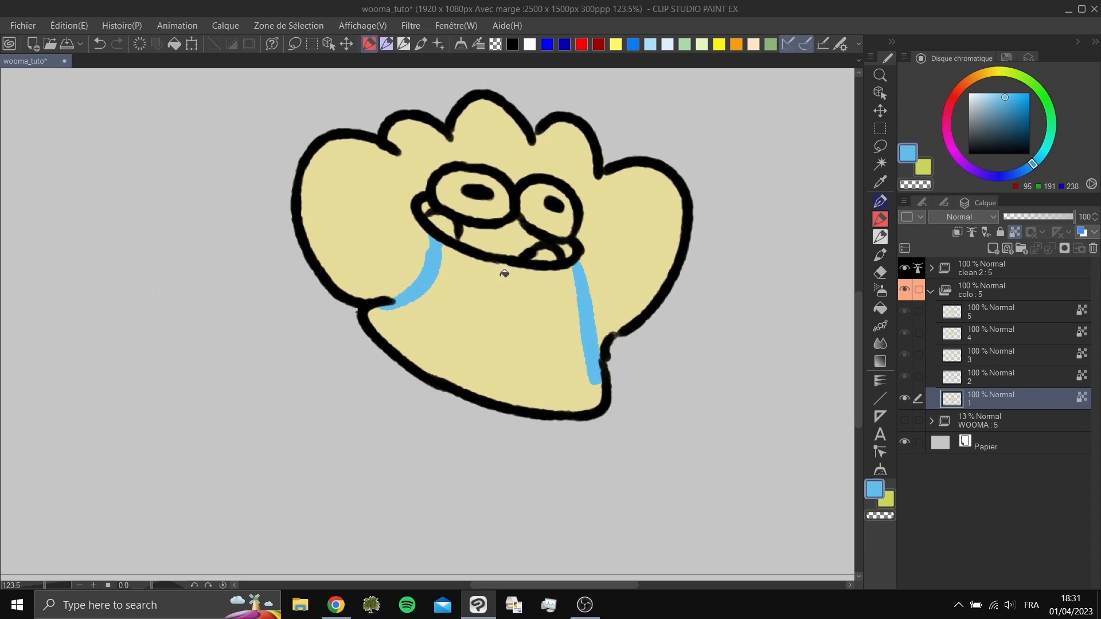
{"action": "left_click", "coordinate": [507, 319]}
{"action": "left_click_drag", "start_coordinate": [576, 264], "coordinate": [584, 297]}
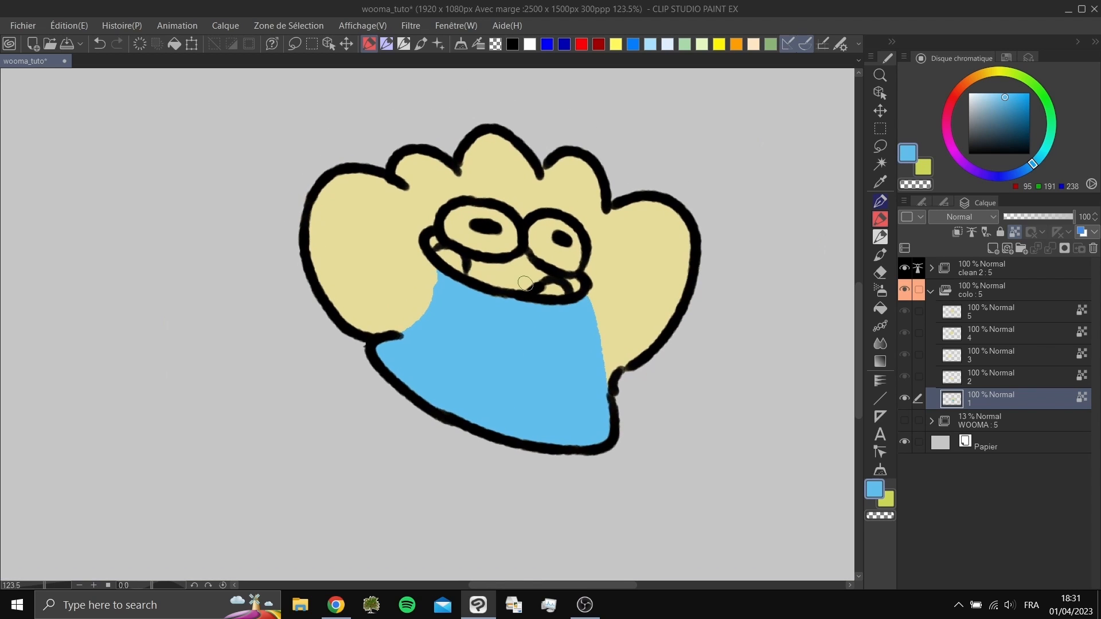
- Draw the light blue boundary lines below the mouth on colo cel 2 and fill the body between them
{"action": "key", "text": "Left"}
{"action": "key", "text": "Right"}
{"action": "key", "text": "Right"}
{"action": "mouse_move", "coordinate": [300, 402]}
{"action": "left_mouse_down"}
{"action": "mouse_move", "coordinate": [367, 383]}
{"action": "mouse_move", "coordinate": [394, 359]}
{"action": "left_mouse_up"}
{"action": "left_click_drag", "start_coordinate": [541, 400], "coordinate": [554, 432]}
{"action": "key", "text": "g"}
{"action": "left_click", "coordinate": [517, 402]}
- Draw the light blue boundary lines below the mouth on colo cel 3 and fill the body between them
{"action": "key", "text": "Right"}
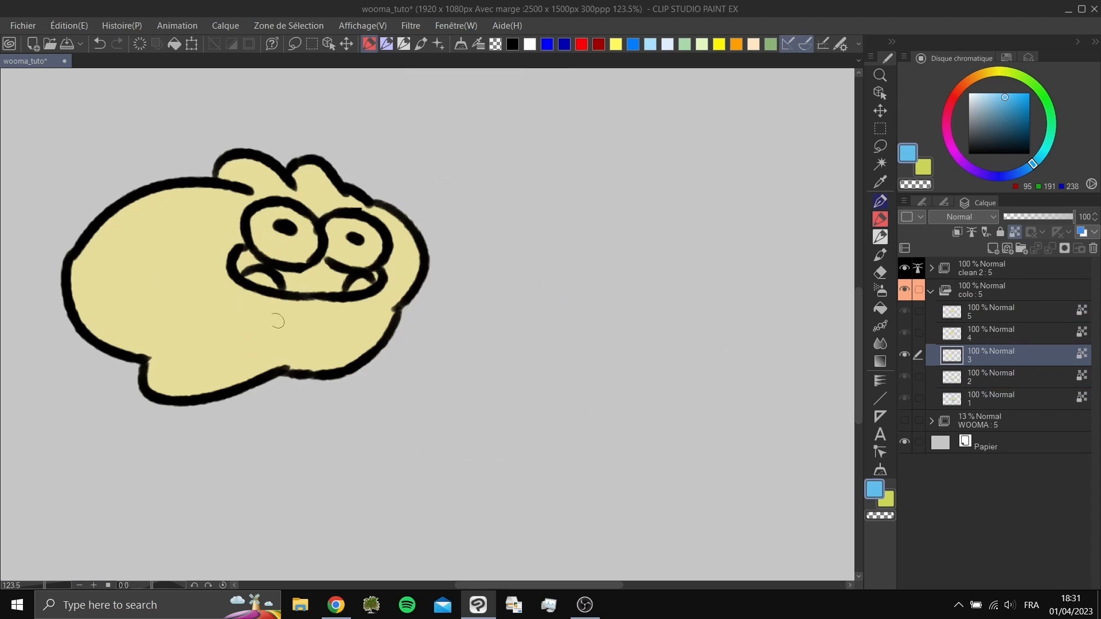
{"action": "left_click_drag", "start_coordinate": [152, 366], "coordinate": [237, 291]}
{"action": "left_click_drag", "start_coordinate": [383, 294], "coordinate": [388, 324]}
{"action": "key", "text": "g"}
{"action": "left_click", "coordinate": [377, 325]}
- Bound and fill the lower body with light blue on colo cel 4, and advance through the following frames
{"action": "key", "text": "Right"}
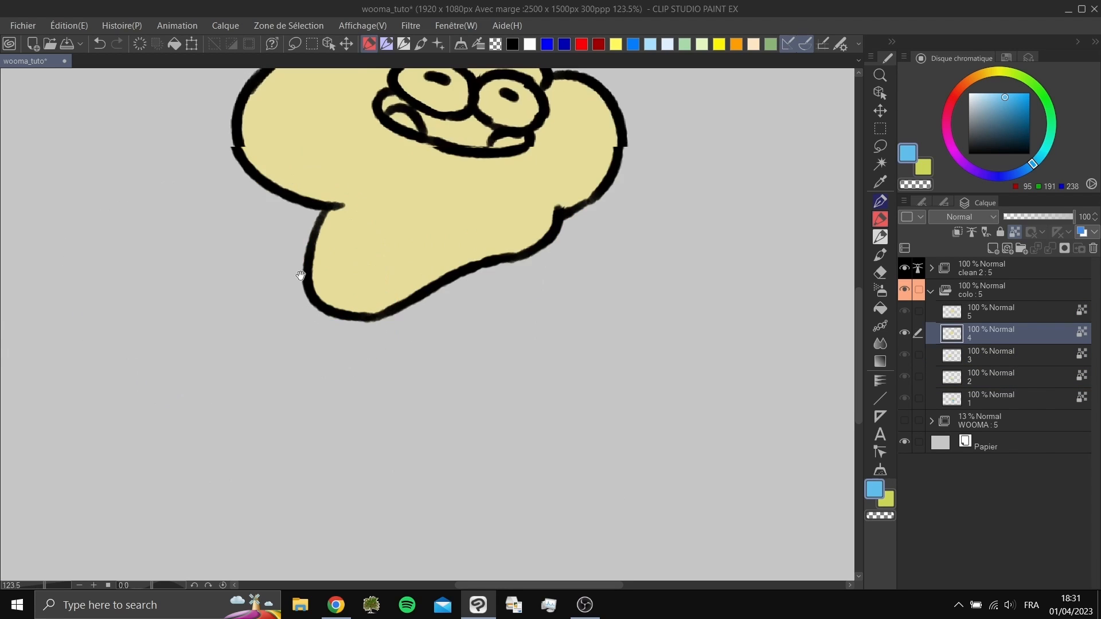
{"action": "left_click_drag", "start_coordinate": [303, 274], "coordinate": [390, 404]}
{"action": "left_click_drag", "start_coordinate": [421, 344], "coordinate": [475, 275]}
{"action": "left_click_drag", "start_coordinate": [616, 280], "coordinate": [638, 354]}
{"action": "key", "text": "g"}
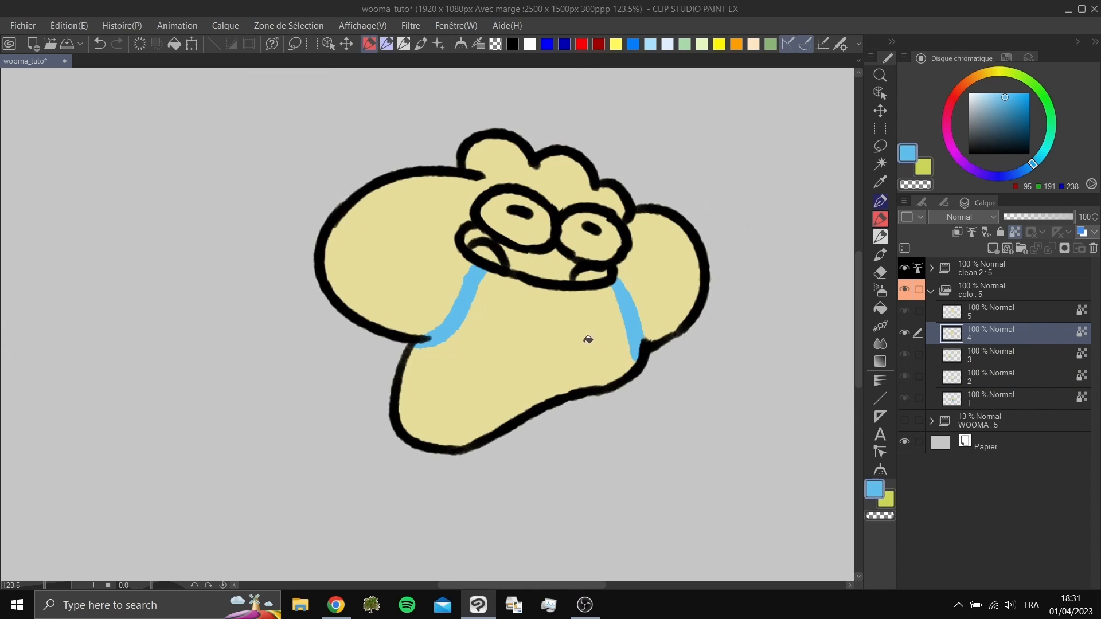
{"action": "left_click", "coordinate": [588, 340]}
{"action": "left_click_drag", "start_coordinate": [588, 293], "coordinate": [557, 287]}
{"action": "key", "text": "Right"}
{"action": "key", "text": "Right"}
{"action": "key", "text": "Right"}
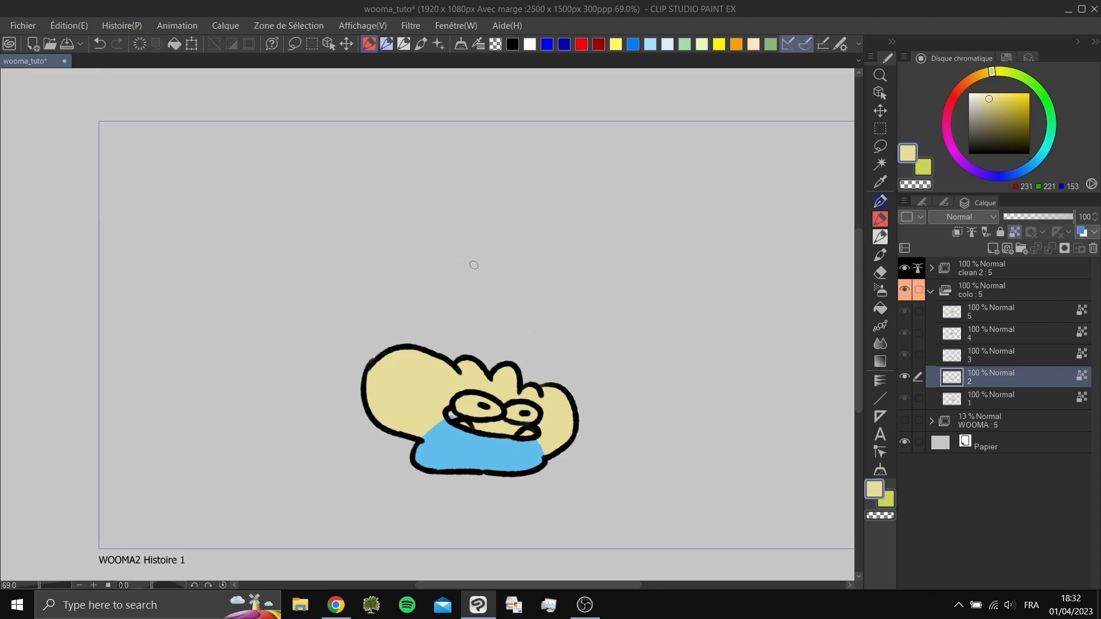
- Choose off-white (RGB 252, 250, 232) and fill both of the character's eyes on colo cel 3
{"action": "left_click_drag", "start_coordinate": [511, 341], "coordinate": [489, 353]}
{"action": "left_click", "coordinate": [981, 93]}
{"action": "left_click", "coordinate": [974, 94]}
{"action": "key", "text": "Right"}
{"action": "key", "text": "Right"}
{"action": "key", "text": "Right"}
{"action": "key", "text": "Right"}
{"action": "key", "text": "Right"}
{"action": "key", "text": "Right"}
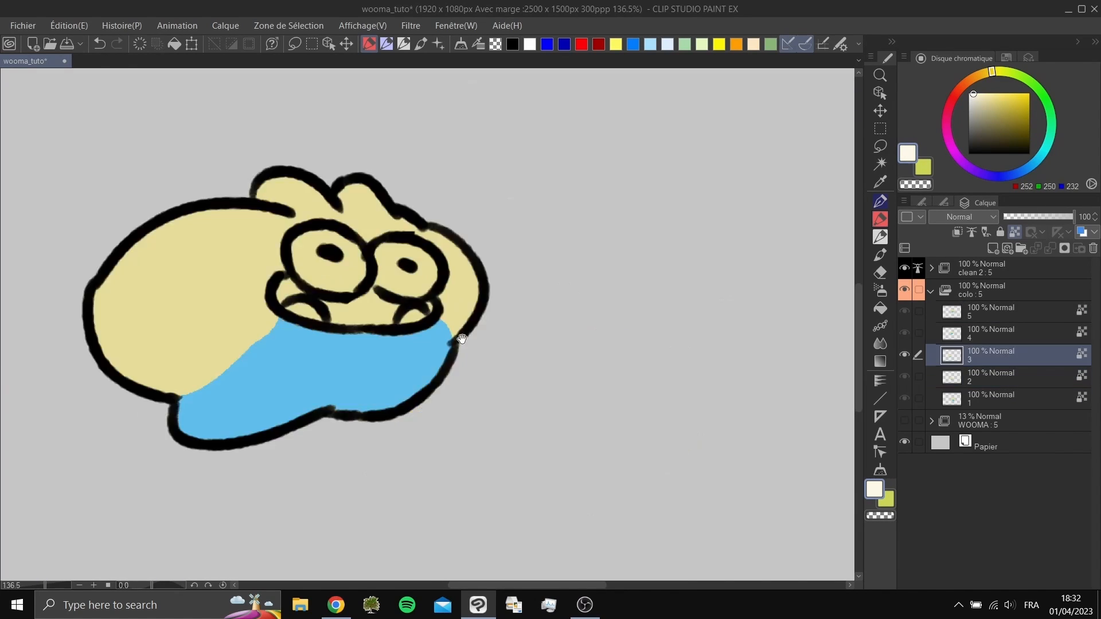
{"action": "left_click", "coordinate": [367, 247]}
{"action": "left_click", "coordinate": [435, 232]}
{"action": "left_click_drag", "start_coordinate": [435, 232], "coordinate": [544, 278]}
- Choose coral red (RGB 247, 95, 101) and fill the inside of the mouth between the teeth on colo cel 2
{"action": "key", "text": "Right"}
{"action": "key", "text": "Right"}
{"action": "key", "text": "Right"}
{"action": "key", "text": "Right"}
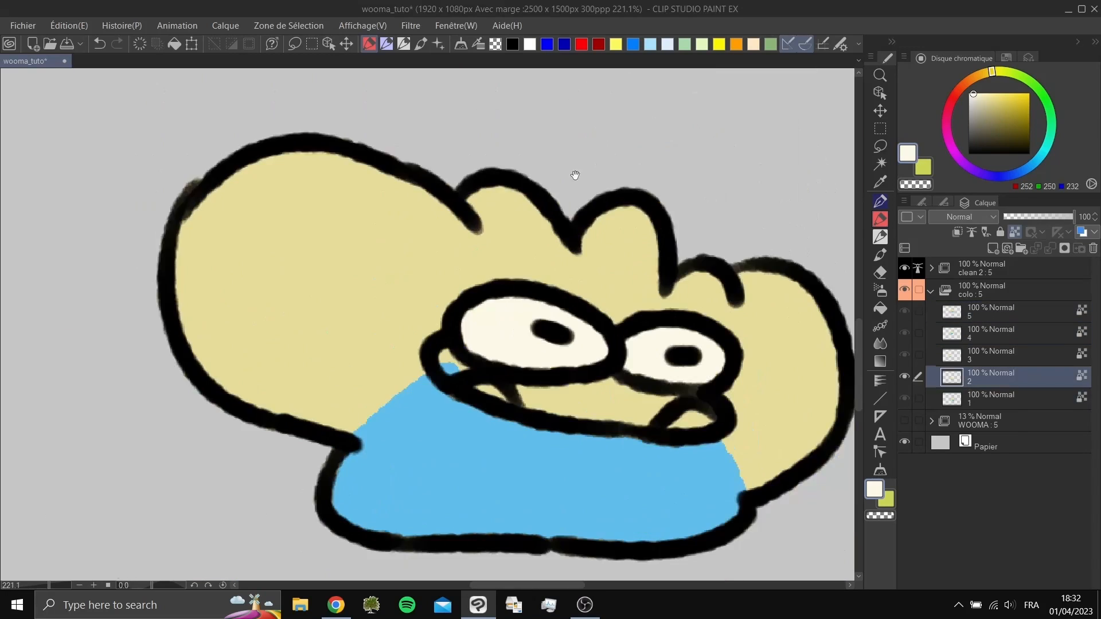
{"action": "left_click_drag", "start_coordinate": [575, 172], "coordinate": [575, 275]}
{"action": "left_click", "coordinate": [951, 99]}
{"action": "left_click", "coordinate": [1005, 95]}
{"action": "mouse_move", "coordinate": [507, 427]}
{"action": "left_mouse_down"}
{"action": "mouse_move", "coordinate": [592, 437]}
{"action": "mouse_move", "coordinate": [592, 360]}
{"action": "mouse_move", "coordinate": [645, 354]}
{"action": "left_mouse_up"}
{"action": "scroll", "coordinate": [645, 354], "scroll_direction": "up", "scroll_amount": 2}
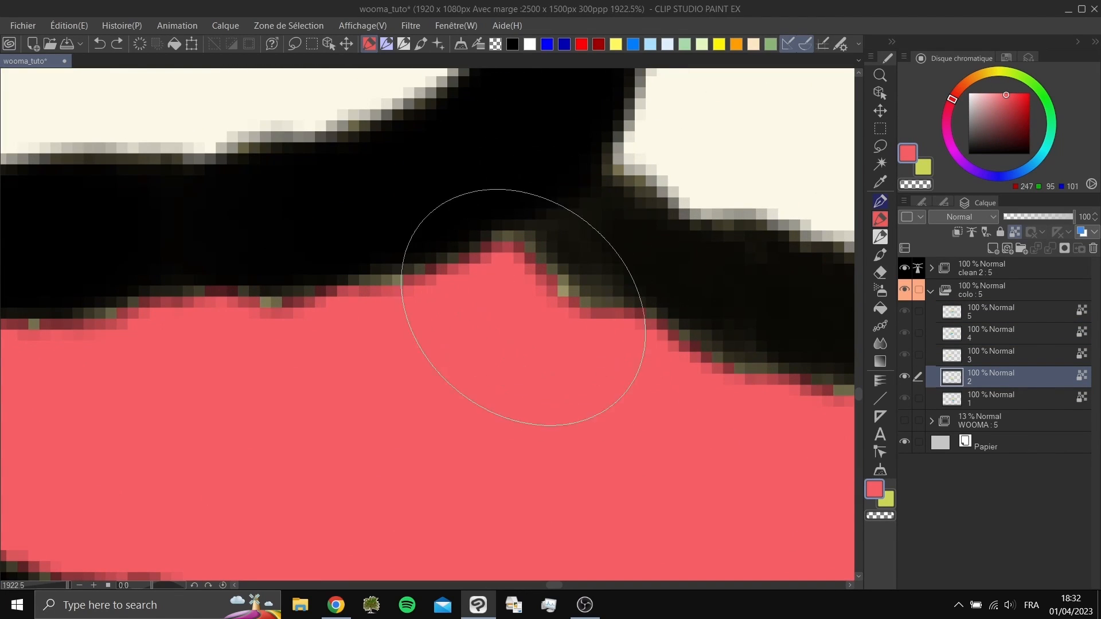
- Undo the coral red mouth fill and set the Fill tool's area scaling to 4
{"action": "scroll", "coordinate": [644, 341], "scroll_direction": "down", "scroll_amount": 7}
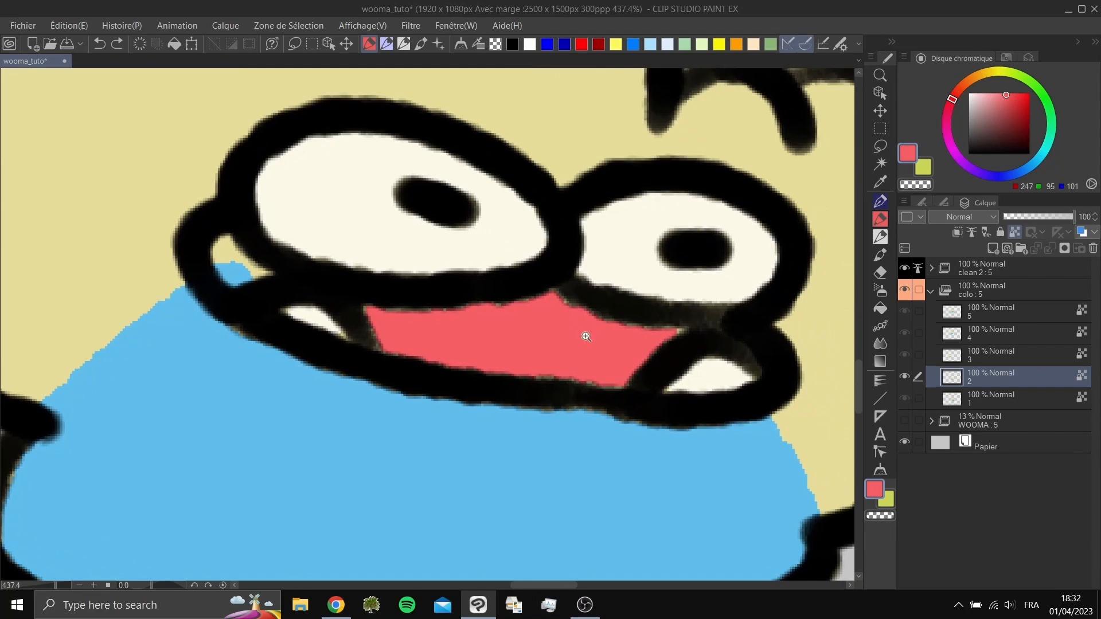
{"action": "scroll", "coordinate": [585, 332], "scroll_direction": "up", "scroll_amount": 3}
{"action": "key", "text": "ctrl+z"}
{"action": "left_click", "coordinate": [888, 308]}
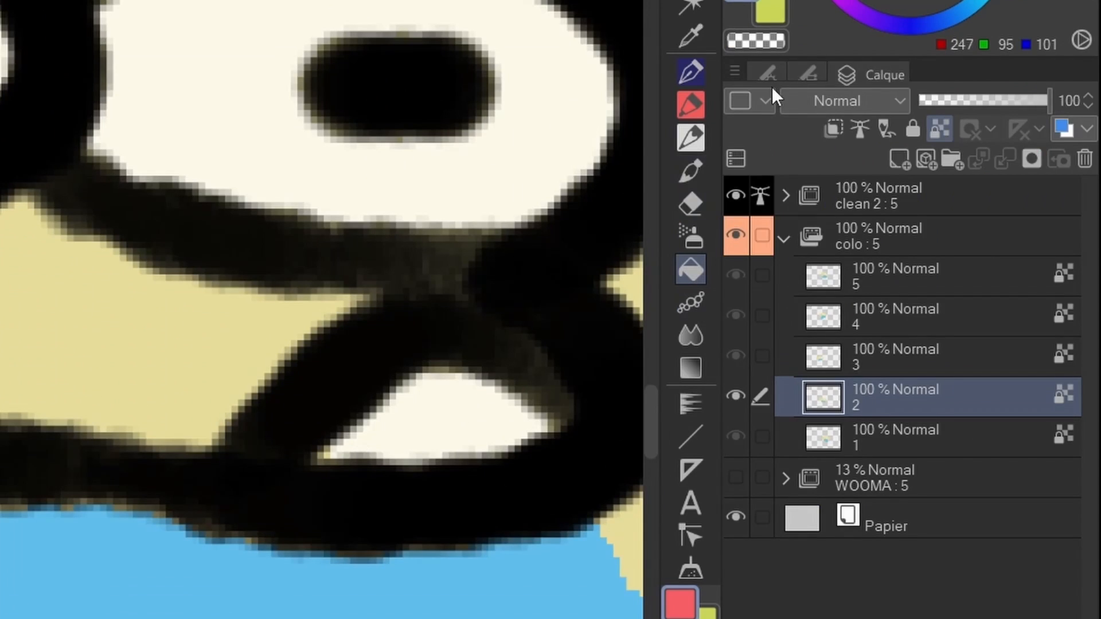
{"action": "left_click", "coordinate": [922, 204]}
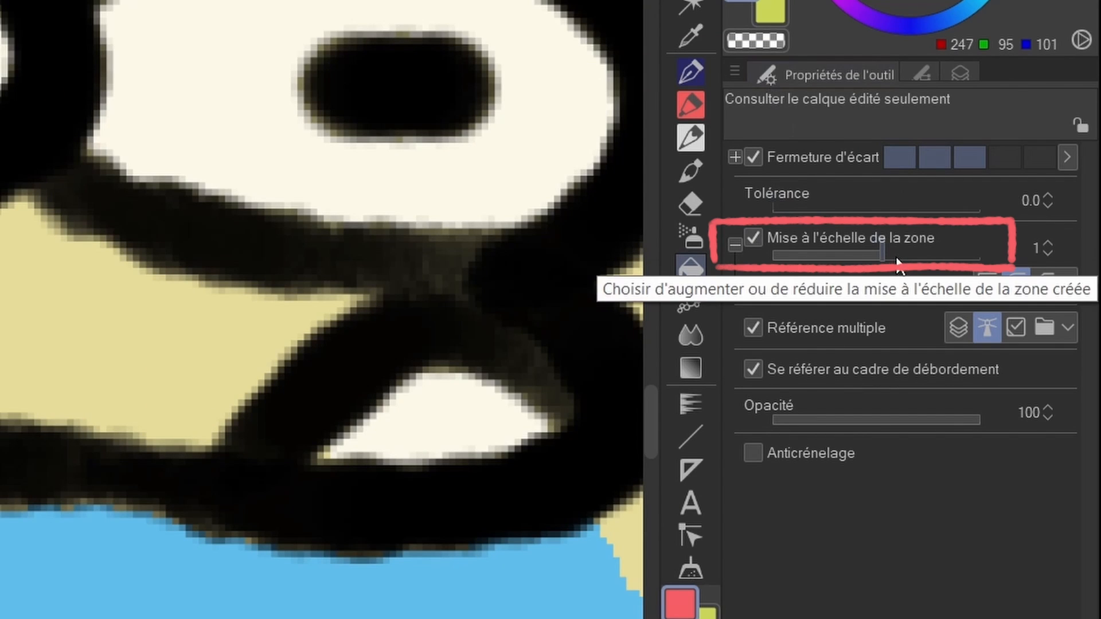
{"action": "left_click", "coordinate": [1048, 243]}
{"action": "left_click", "coordinate": [1048, 244]}
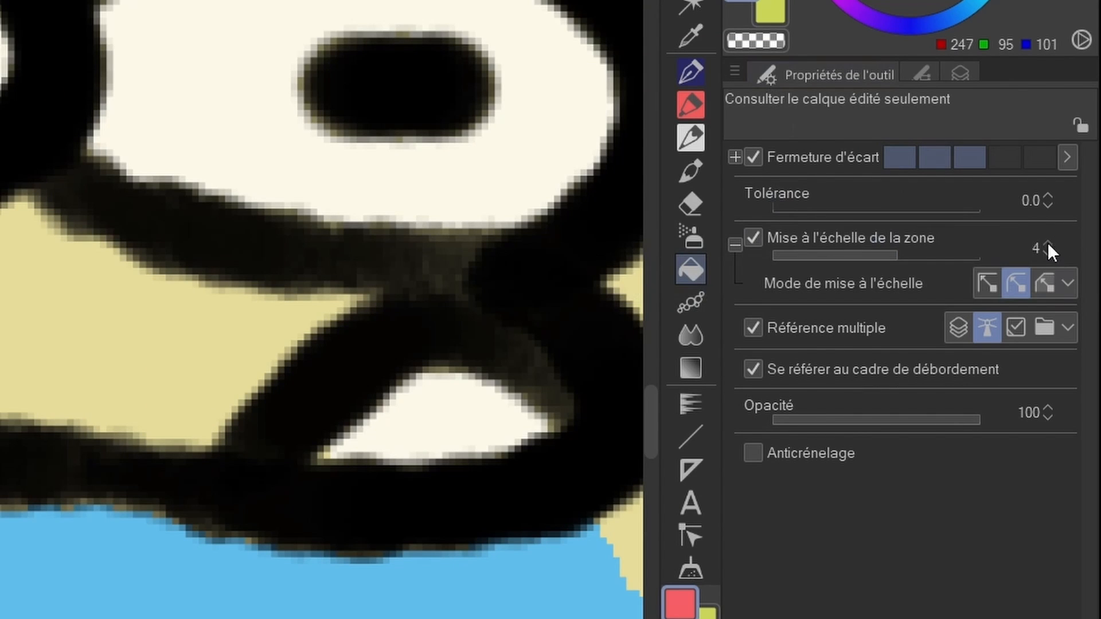
{"action": "left_click", "coordinate": [1047, 243]}
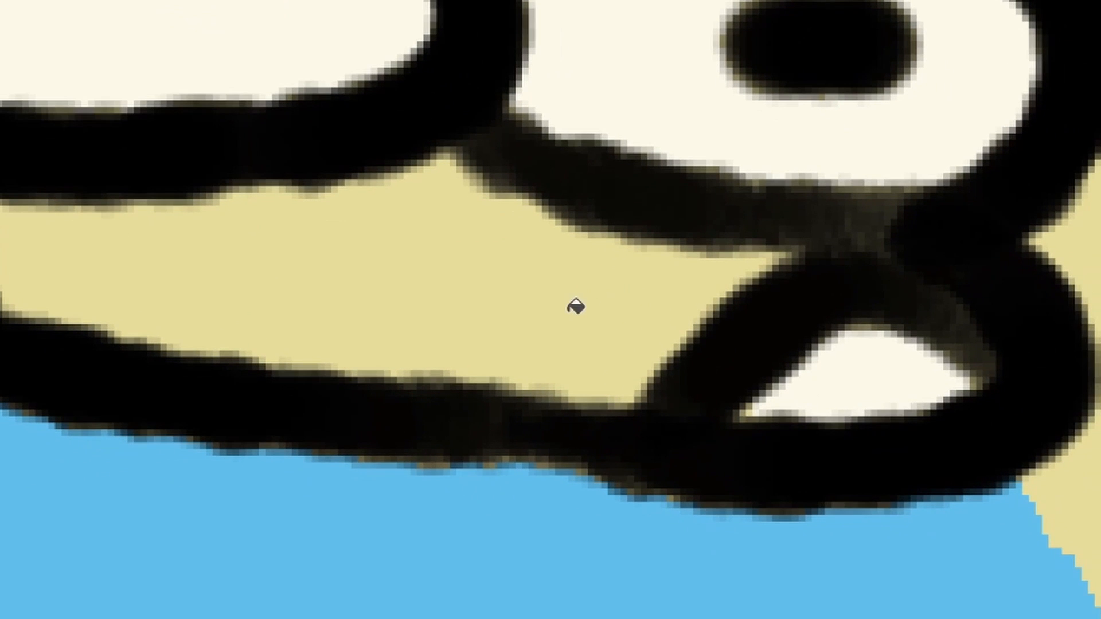
- Try the coral red mouth fill on colo cel 2 with an area scaling of 4, and undo it
{"action": "left_click", "coordinate": [580, 313]}
{"action": "left_click_drag", "start_coordinate": [793, 245], "coordinate": [708, 258]}
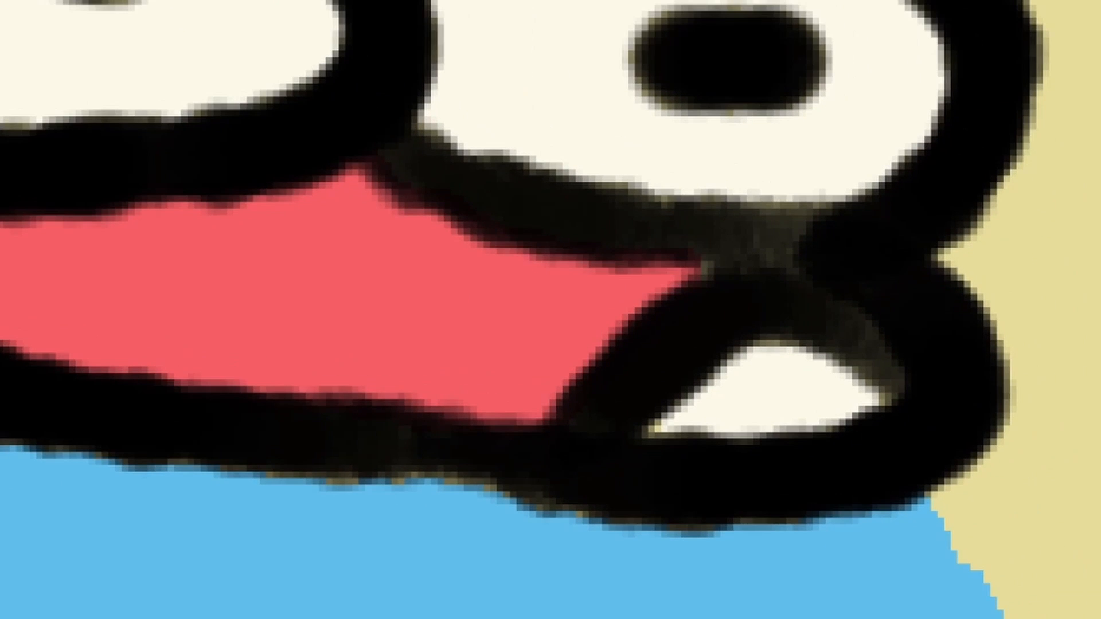
{"action": "key", "text": "ctrl+z"}
{"action": "left_click_drag", "start_coordinate": [910, 280], "coordinate": [837, 282]}
{"action": "left_click_drag", "start_coordinate": [982, 212], "coordinate": [773, 223]}
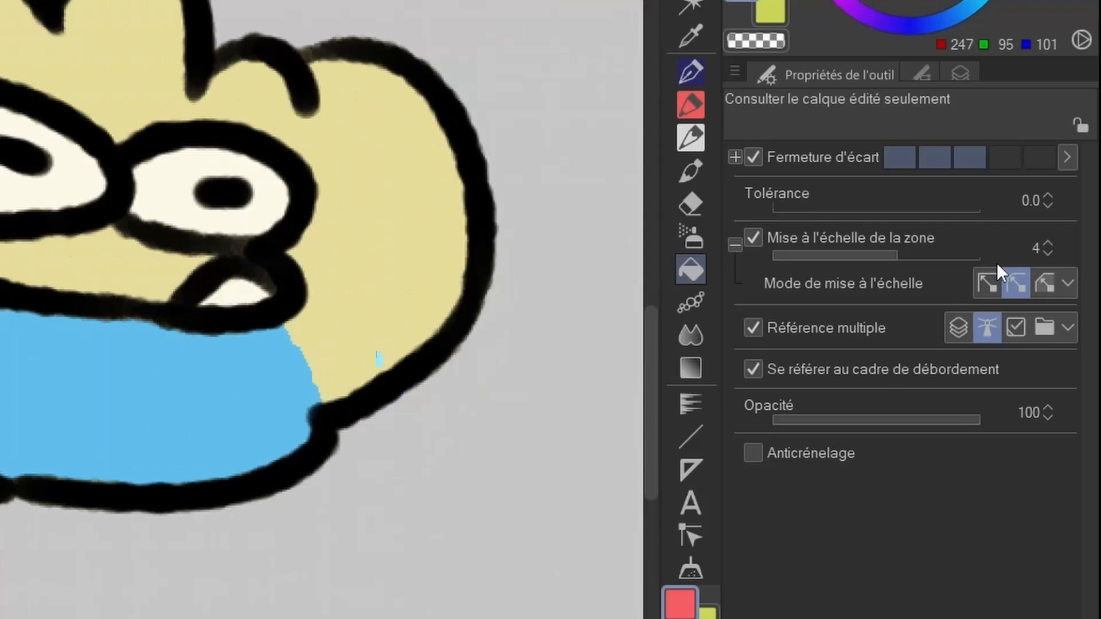
- Set the Fill tool's area scaling to 0 and fill the mouth with coral red to compare the edges
{"action": "left_click", "coordinate": [1051, 255]}
{"action": "left_click", "coordinate": [1050, 256]}
{"action": "left_click", "coordinate": [1050, 255]}
{"action": "left_click", "coordinate": [1050, 256]}
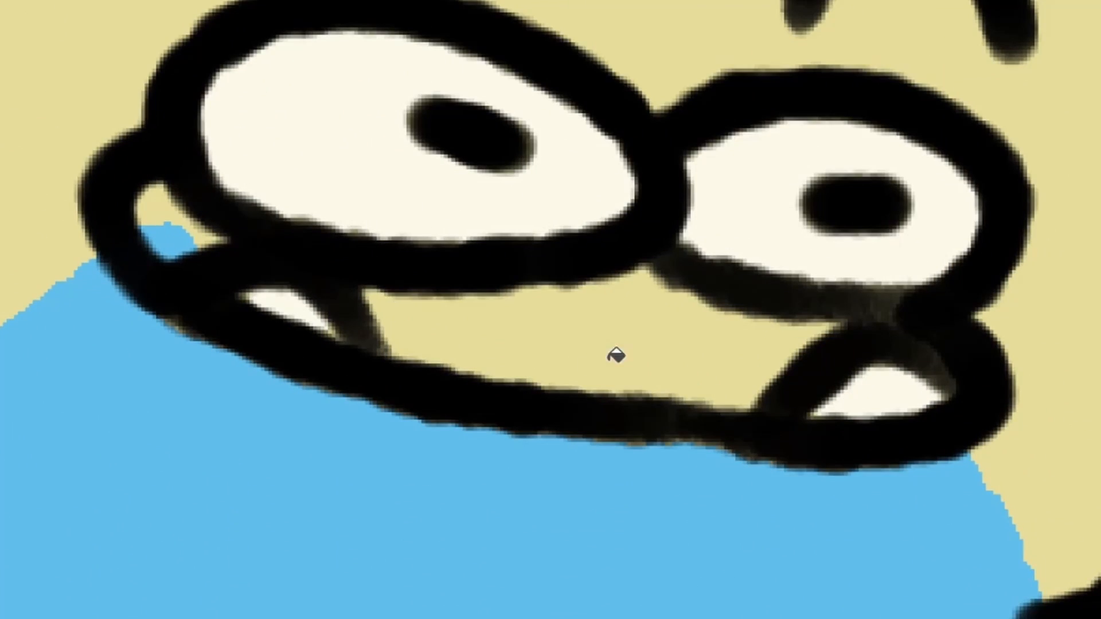
{"action": "left_click", "coordinate": [616, 355]}
{"action": "left_click_drag", "start_coordinate": [603, 296], "coordinate": [742, 265]}
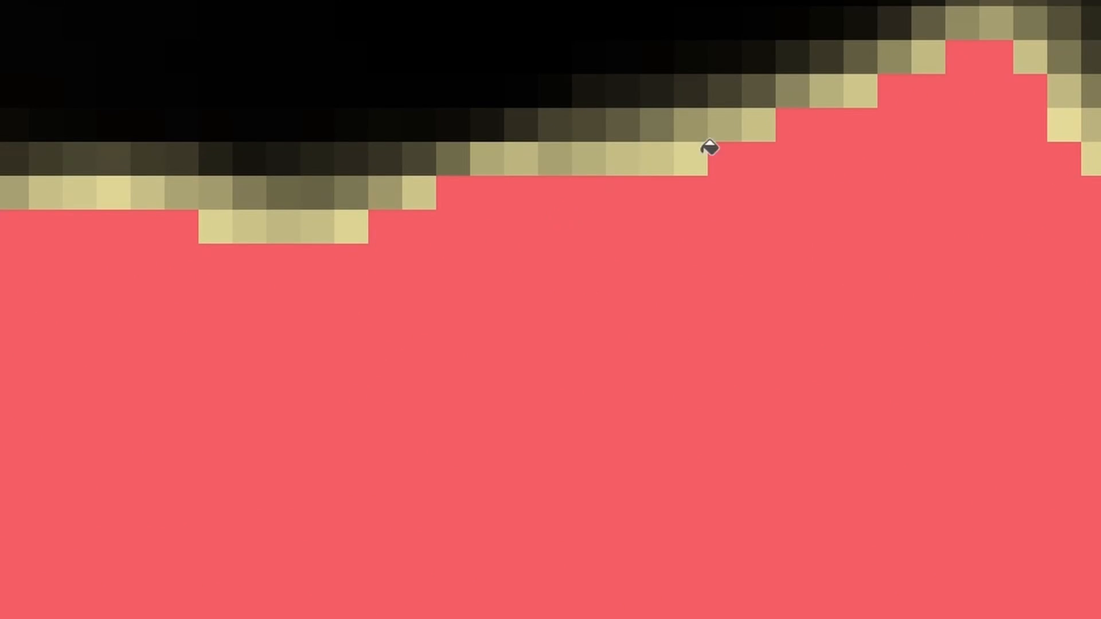
{"action": "left_click_drag", "start_coordinate": [845, 92], "coordinate": [807, 89]}
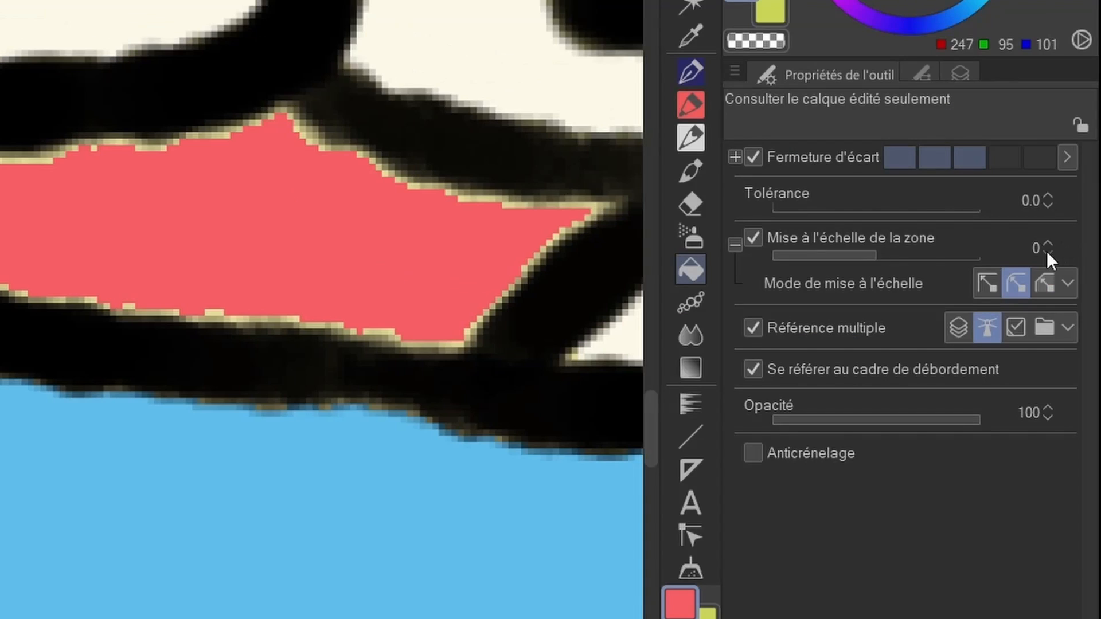
- Restore the Fill tool's expanded area scaling and redo the coral red mouth fill on colo cel 2
{"action": "left_click", "coordinate": [1049, 243]}
{"action": "left_click", "coordinate": [1049, 244]}
{"action": "left_click", "coordinate": [1050, 243]}
{"action": "left_click", "coordinate": [1050, 243]}
{"action": "key", "text": "ctrl+z"}
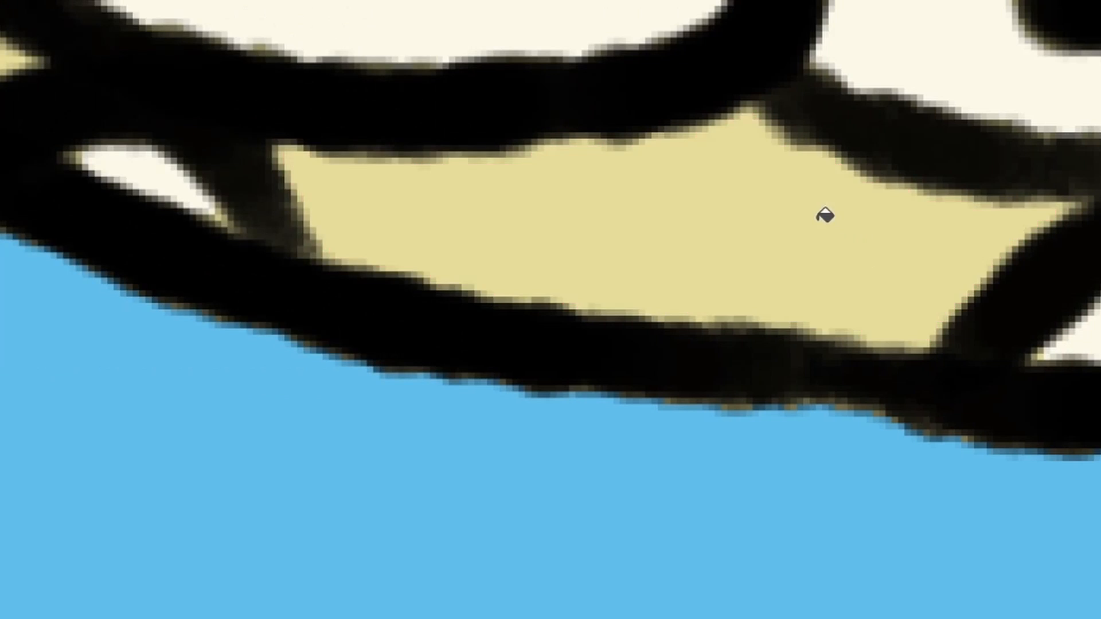
{"action": "left_click", "coordinate": [355, 222]}
{"action": "left_click", "coordinate": [730, 118]}
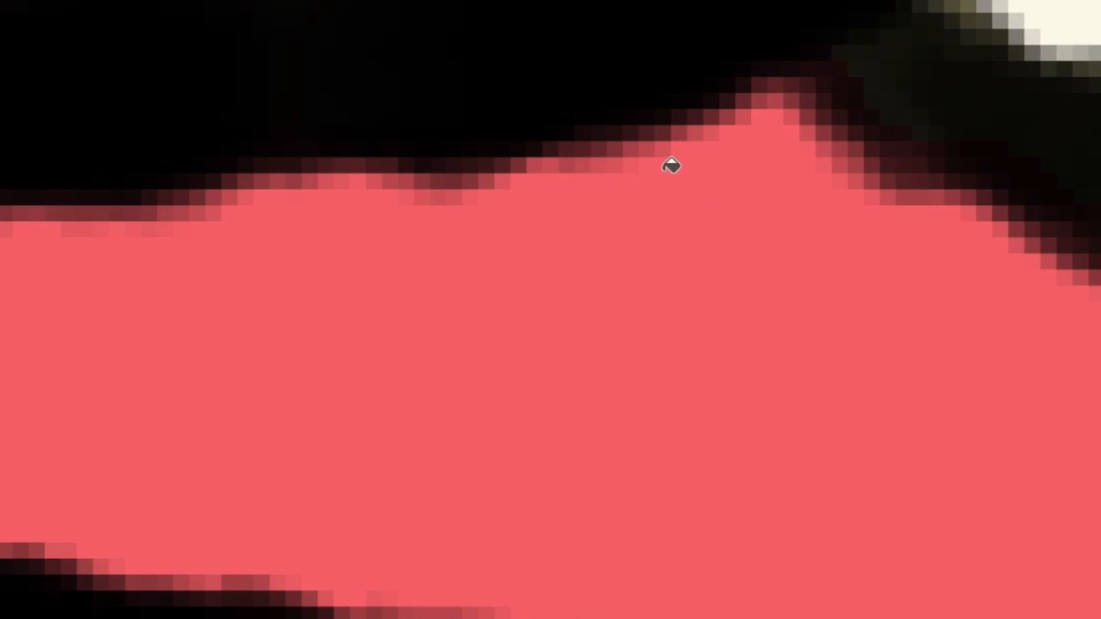
{"action": "left_click_drag", "start_coordinate": [969, 201], "coordinate": [906, 196]}
{"action": "scroll", "coordinate": [671, 327], "scroll_direction": "up", "scroll_amount": 3}
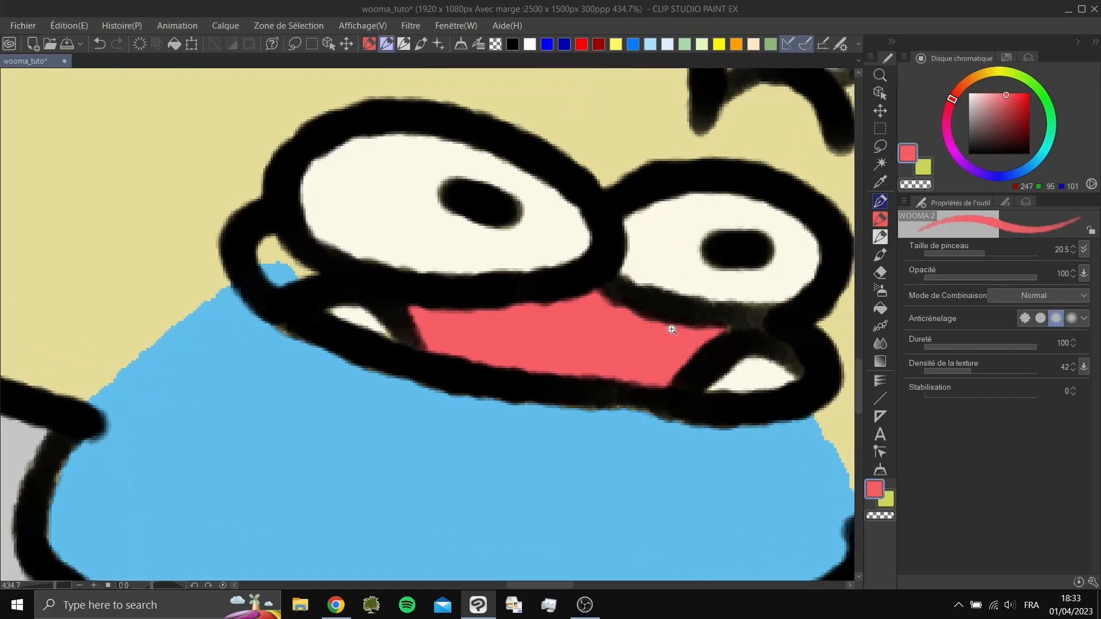
- Examine the edges of the coral red mouth fill against the black line art around the teeth and eyes
{"action": "left_click_drag", "start_coordinate": [670, 326], "coordinate": [660, 328]}
{"action": "scroll", "coordinate": [663, 344], "scroll_direction": "up", "scroll_amount": 4}
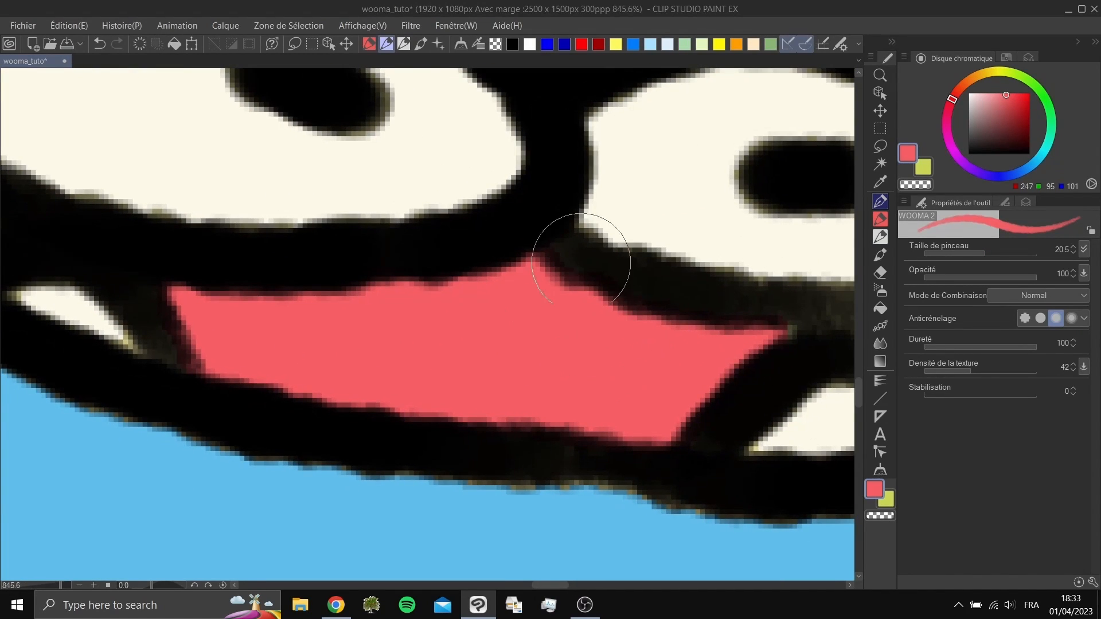
{"action": "scroll", "coordinate": [528, 246], "scroll_direction": "up", "scroll_amount": 2}
{"action": "scroll", "coordinate": [528, 278], "scroll_direction": "down", "scroll_amount": 4}
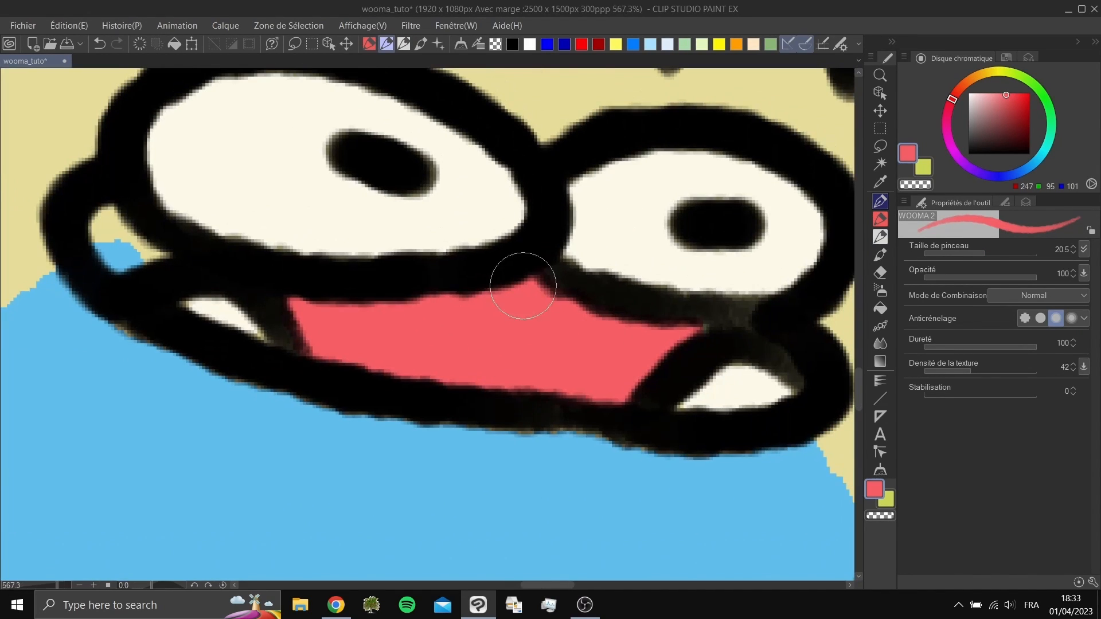
{"action": "scroll", "coordinate": [534, 265], "scroll_direction": "down", "scroll_amount": 4}
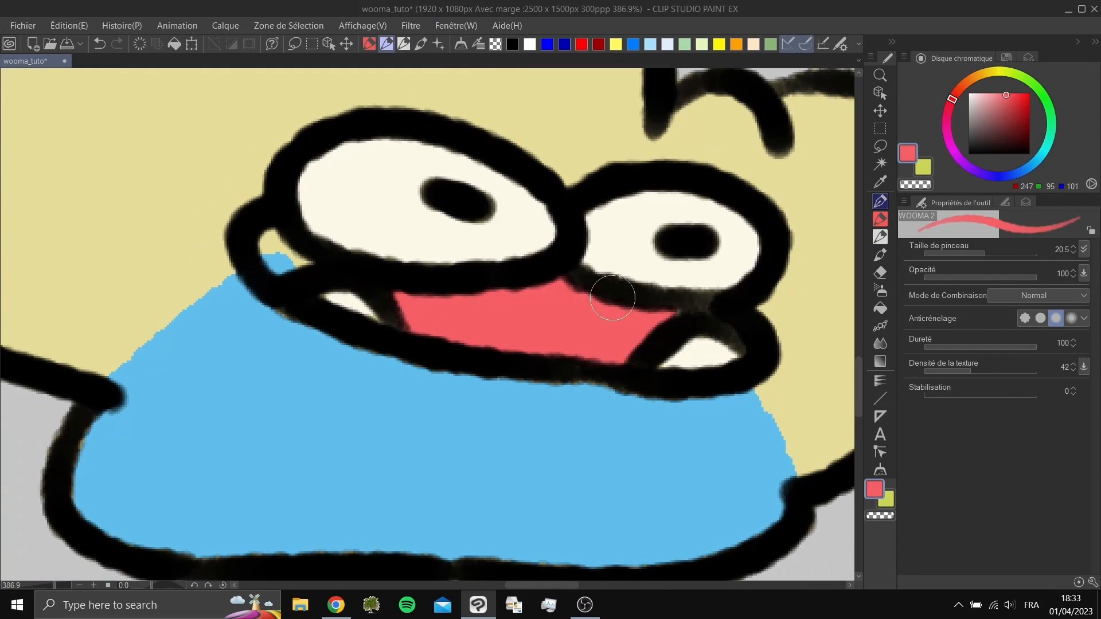
{"action": "scroll", "coordinate": [675, 314], "scroll_direction": "up", "scroll_amount": 5}
{"action": "scroll", "coordinate": [711, 299], "scroll_direction": "down", "scroll_amount": 6}
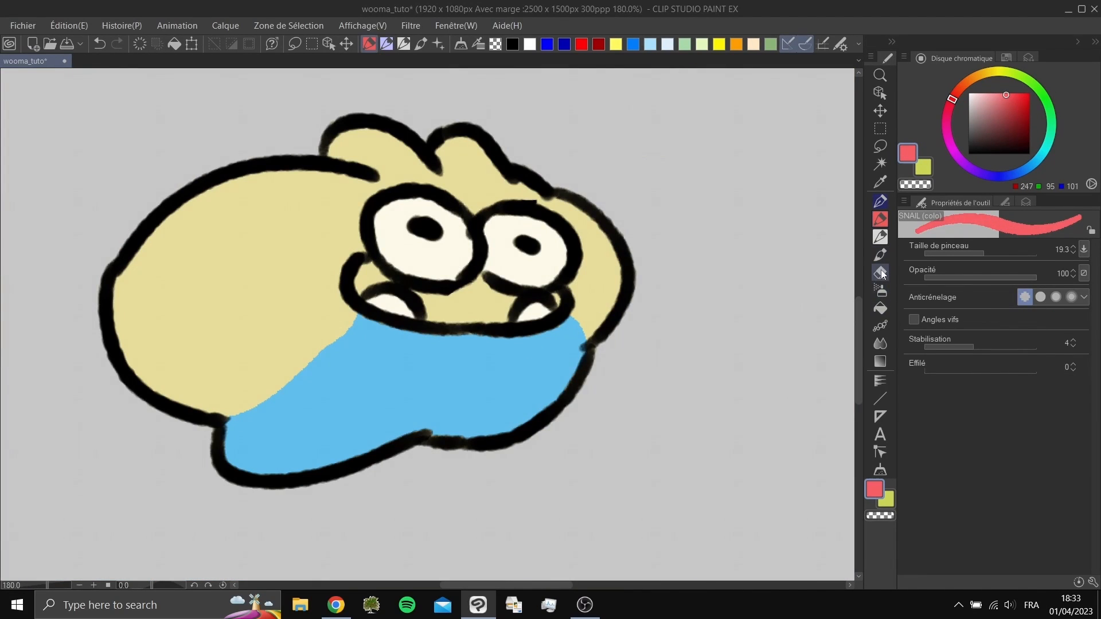
- Fill the mouth areas of the remaining colo cels with coral red using the reference-layer fill, and play the animation to check it
{"action": "left_click", "coordinate": [880, 308]}
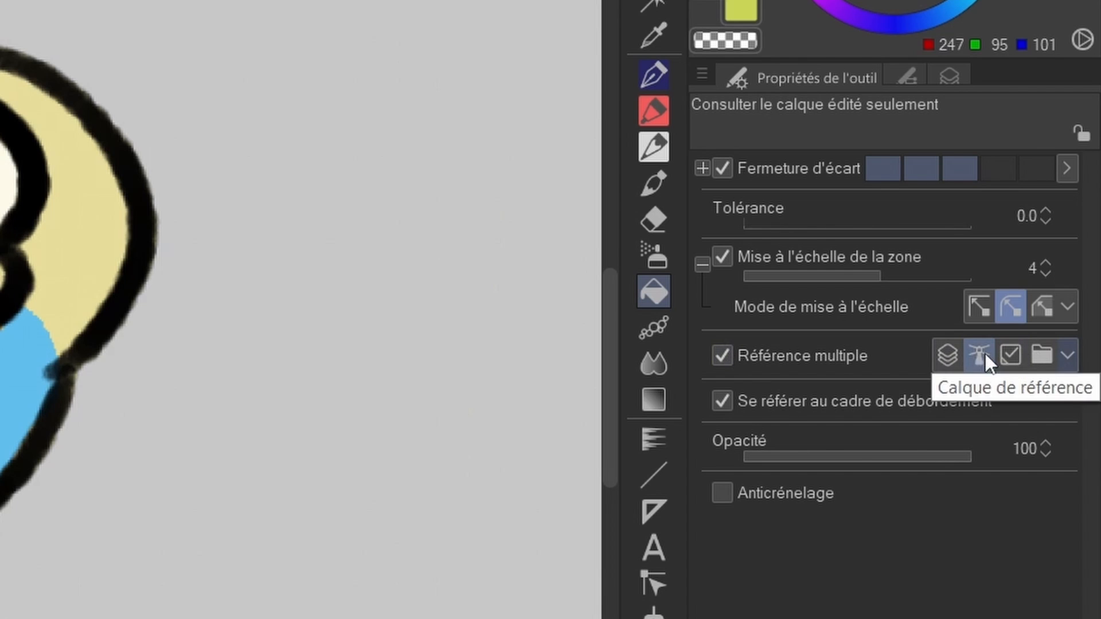
{"action": "left_click", "coordinate": [316, 281]}
{"action": "left_click", "coordinate": [648, 319]}
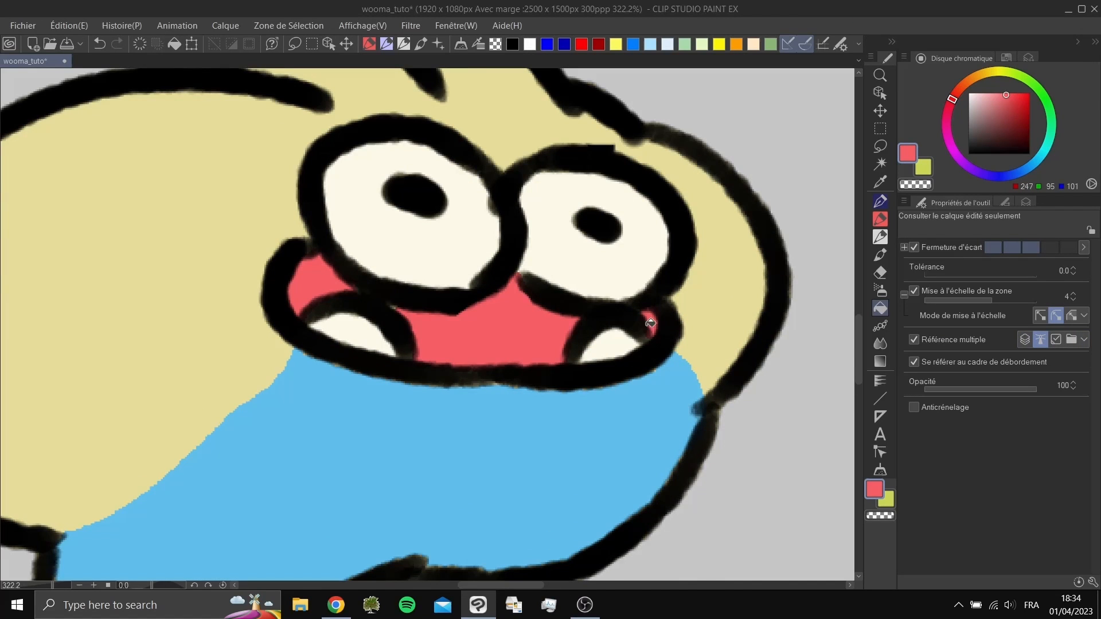
{"action": "key", "text": "p"}
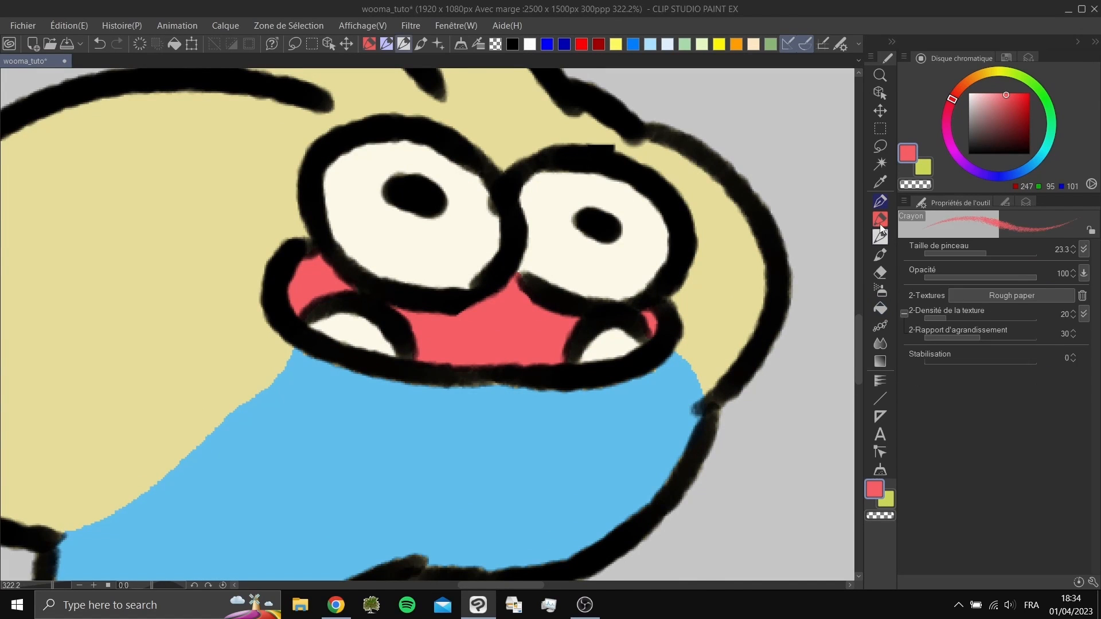
{"action": "key", "text": "p"}
{"action": "left_click_drag", "start_coordinate": [572, 239], "coordinate": [578, 291]}
{"action": "scroll", "coordinate": [578, 291], "scroll_direction": "down", "scroll_amount": 5}
{"action": "scroll", "coordinate": [578, 290], "scroll_direction": "up", "scroll_amount": 3}
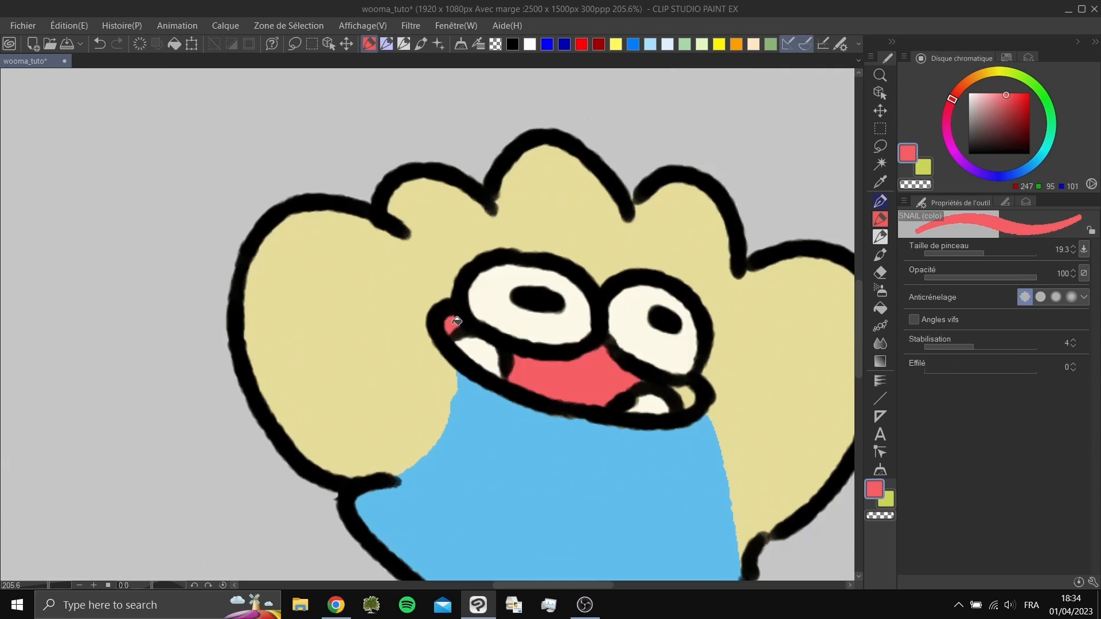
{"action": "scroll", "coordinate": [637, 218], "scroll_direction": "up", "scroll_amount": 3}
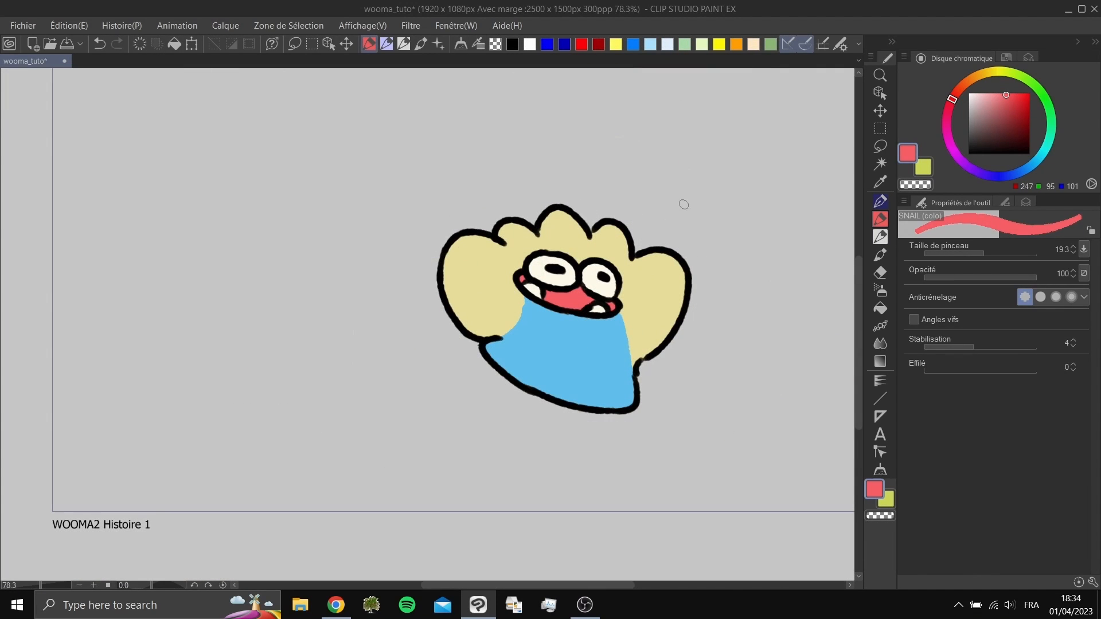
{"action": "key", "text": "space"}
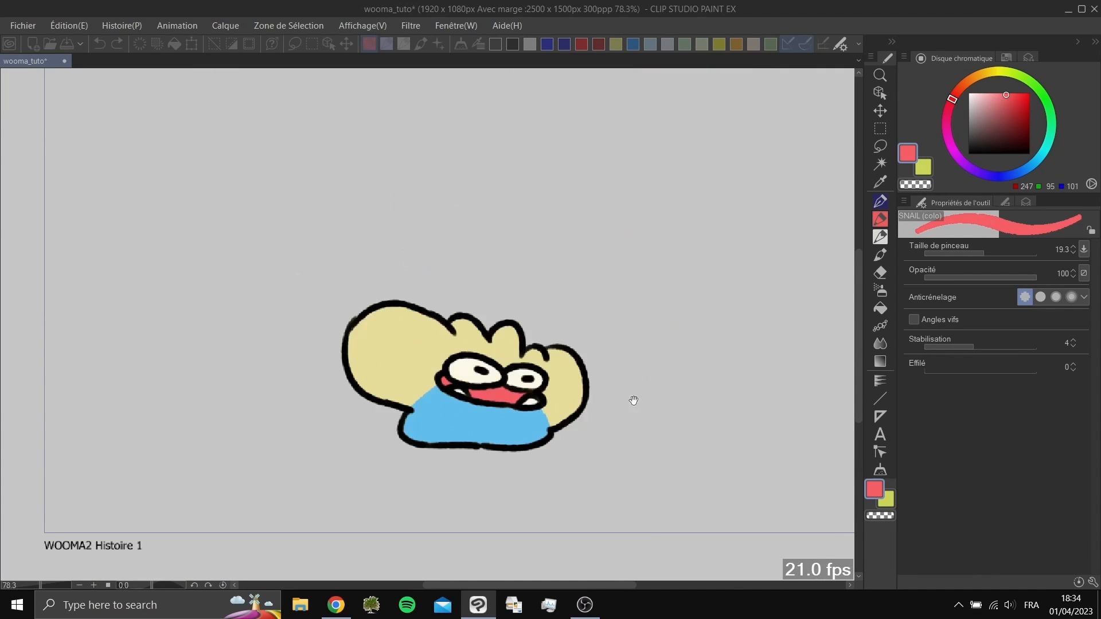
{"action": "key", "text": "space"}
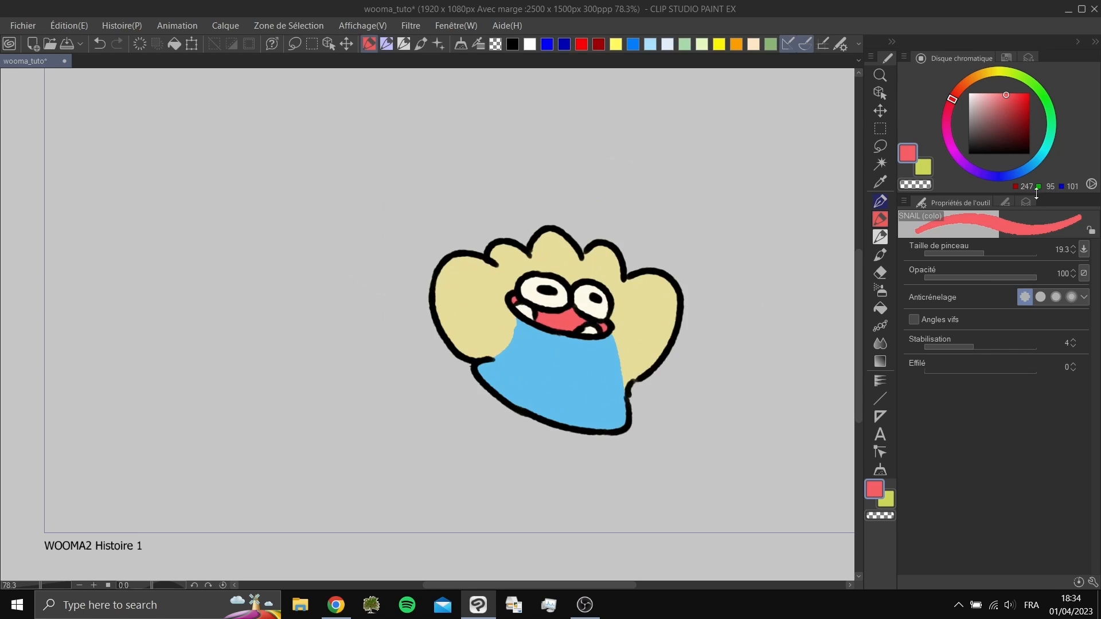
- Collapse the colo folder in the layer list and select the clean 2 animation folder
{"action": "left_click", "coordinate": [1027, 202]}
{"action": "left_click", "coordinate": [932, 269]}
{"action": "left_click", "coordinate": [932, 270]}
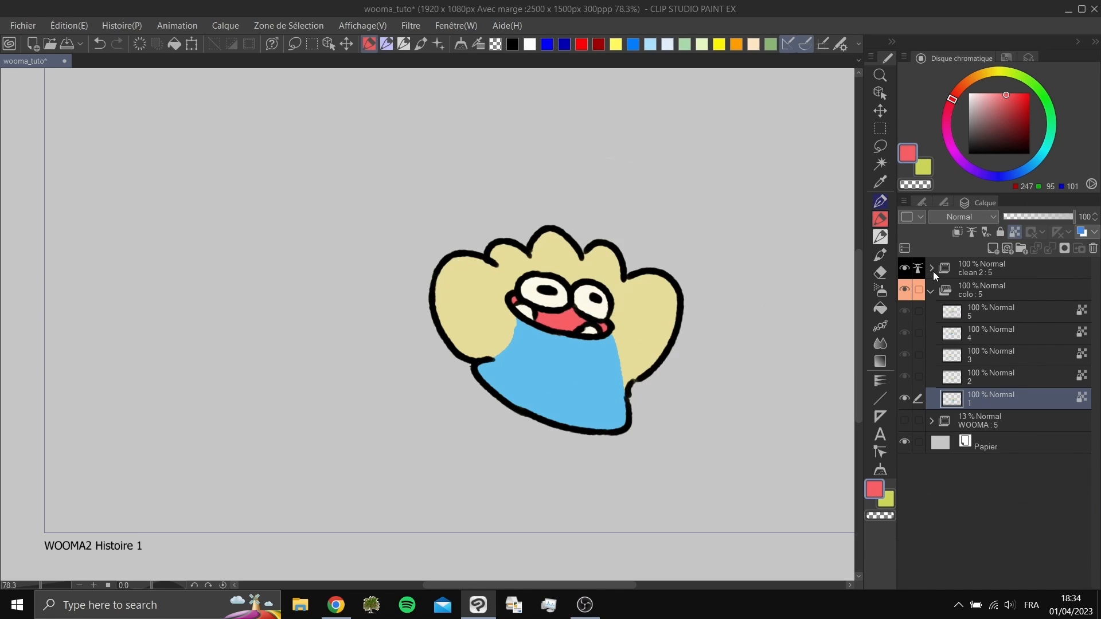
{"action": "left_click", "coordinate": [934, 291]}
{"action": "left_click", "coordinate": [979, 275]}
{"action": "left_click", "coordinate": [932, 271]}
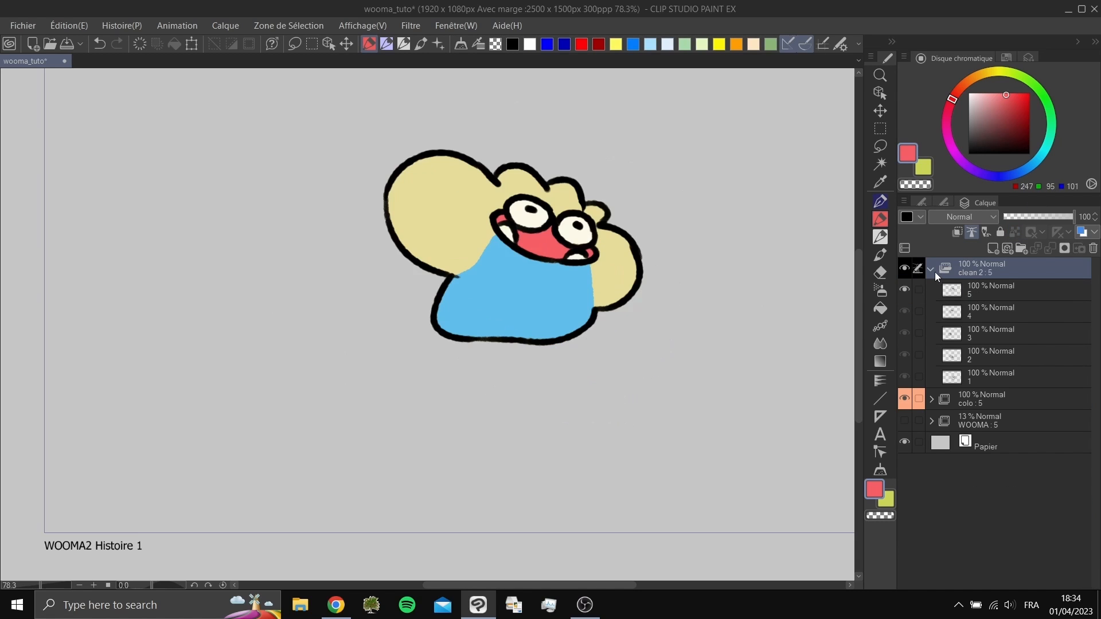
{"action": "left_click", "coordinate": [929, 270]}
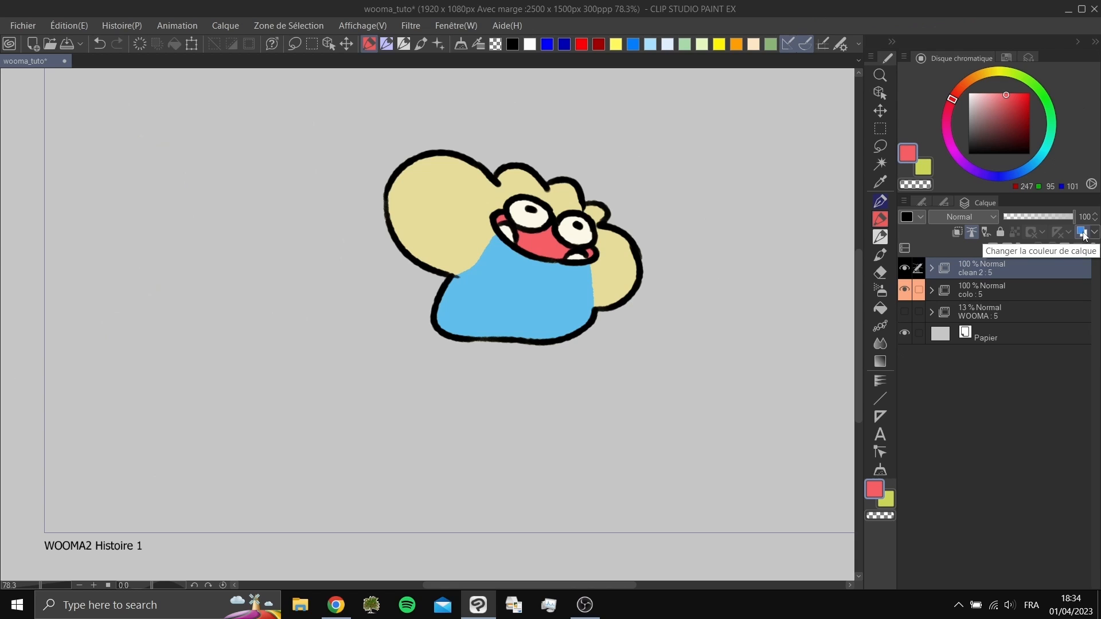
- Turn on the layer colour for the clean 2 folder and set it to a dark navy blue
{"action": "left_click", "coordinate": [1068, 148]}
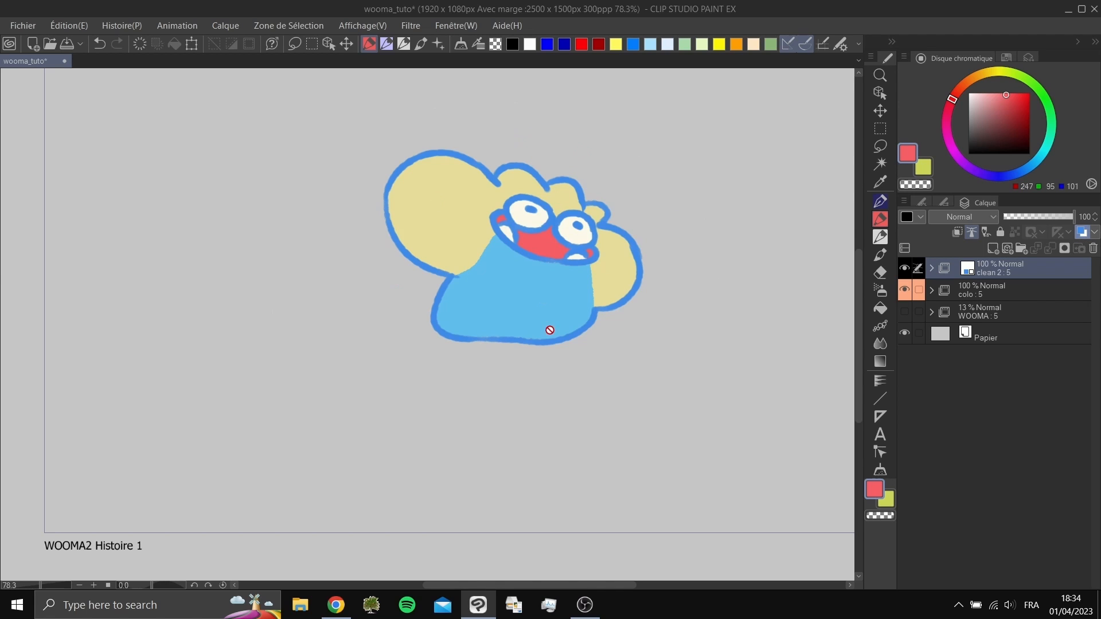
{"action": "left_click", "coordinate": [1095, 231]}
{"action": "left_click", "coordinate": [1049, 252]}
{"action": "mouse_move", "coordinate": [747, 356]}
{"action": "left_mouse_down"}
{"action": "mouse_move", "coordinate": [794, 367]}
{"action": "mouse_move", "coordinate": [813, 359]}
{"action": "mouse_move", "coordinate": [803, 352]}
{"action": "mouse_move", "coordinate": [809, 363]}
{"action": "left_mouse_up"}
{"action": "left_click", "coordinate": [999, 193]}
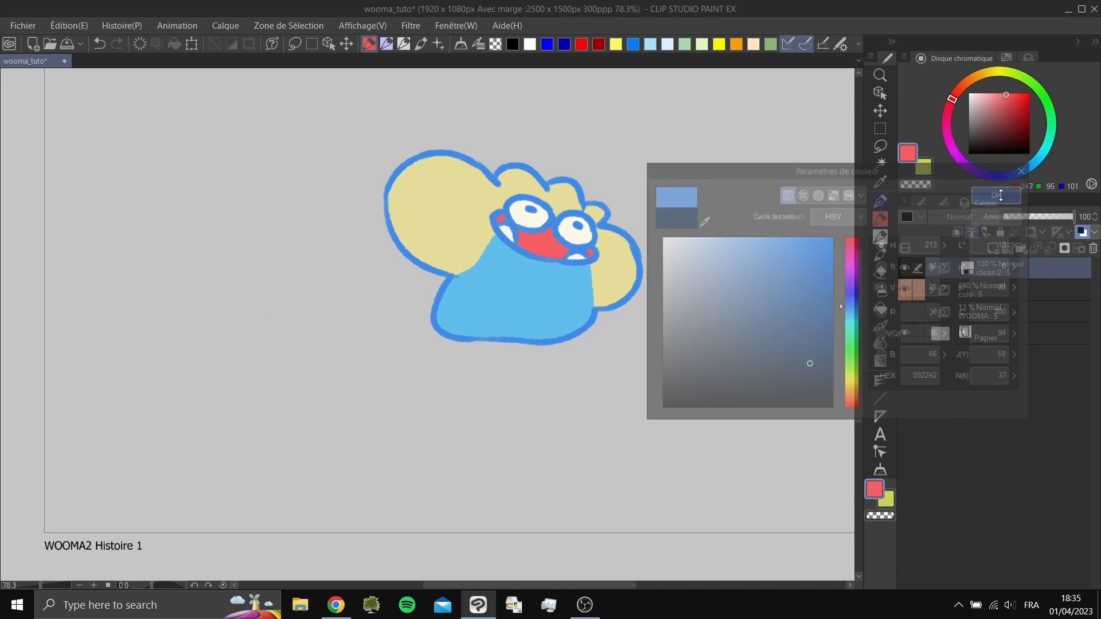
- Select colo cel 1 directly from the canvas and switch its layer colour on and off again
{"action": "left_click_drag", "start_coordinate": [572, 273], "coordinate": [592, 268]}
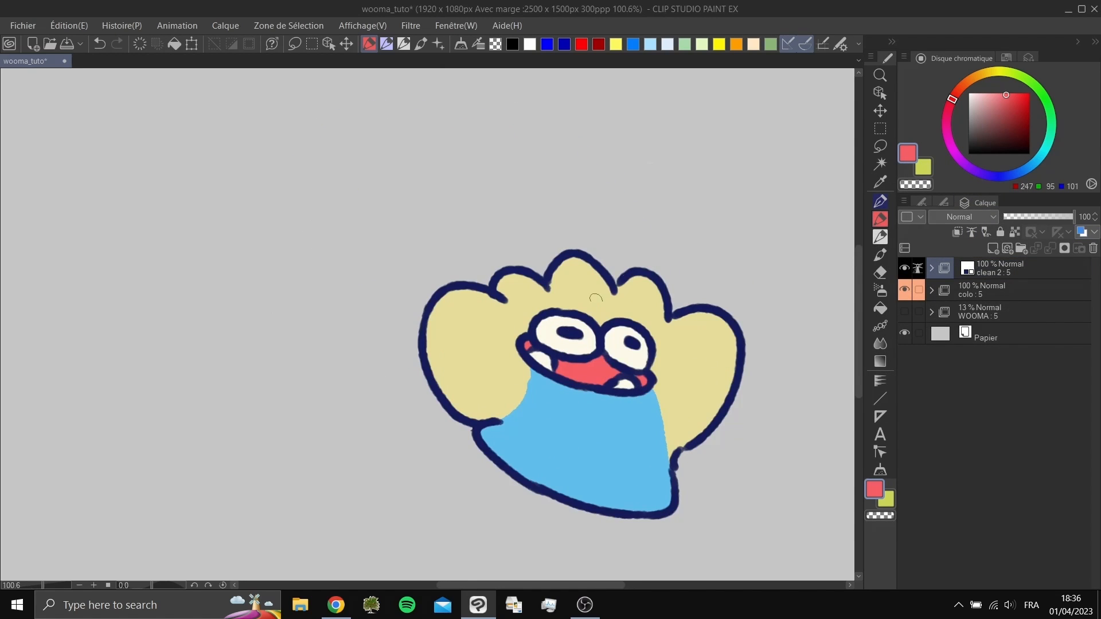
{"action": "left_click_drag", "start_coordinate": [647, 403], "coordinate": [624, 369]}
{"action": "scroll", "coordinate": [681, 323], "scroll_direction": "up", "scroll_amount": 5}
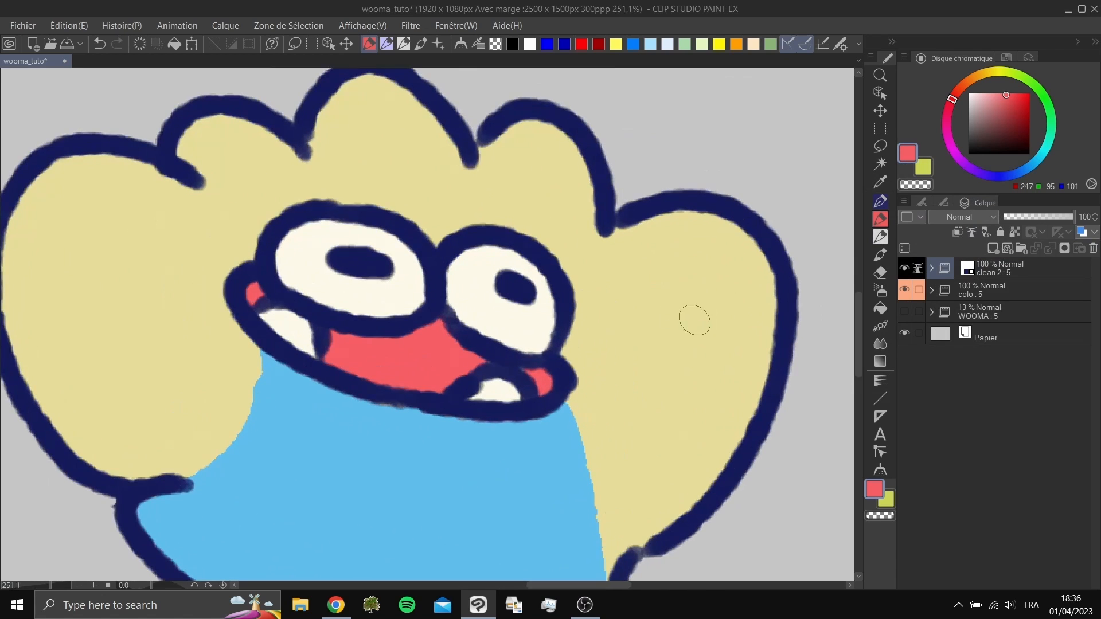
{"action": "left_click", "coordinate": [675, 339], "text": "ctrl+shift"}
{"action": "left_click_drag", "start_coordinate": [677, 341], "coordinate": [700, 360]}
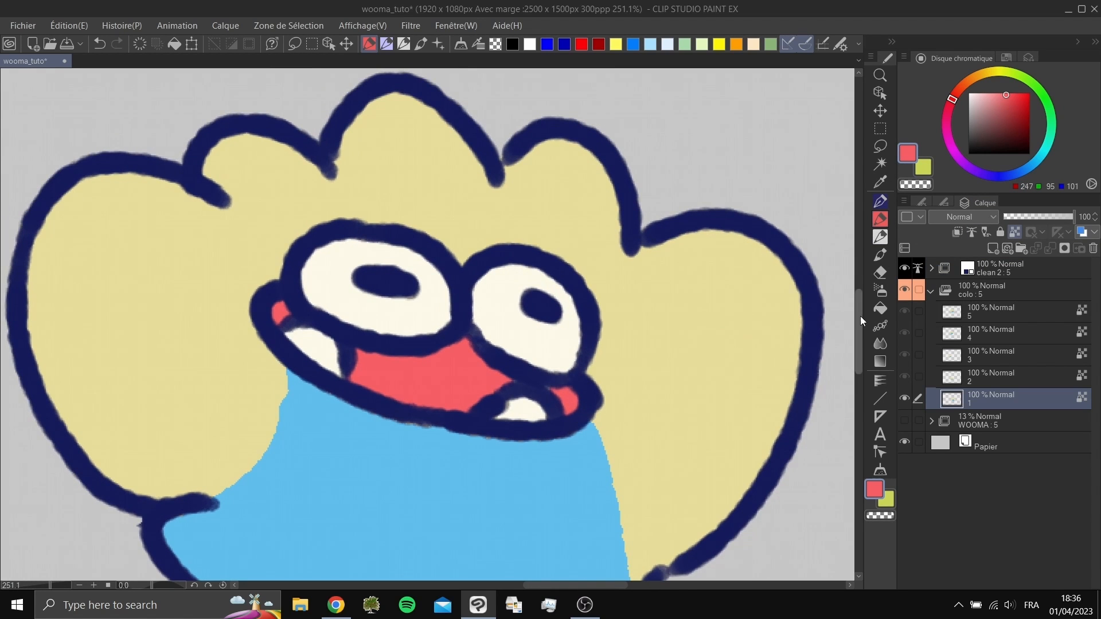
{"action": "left_click", "coordinate": [1080, 232]}
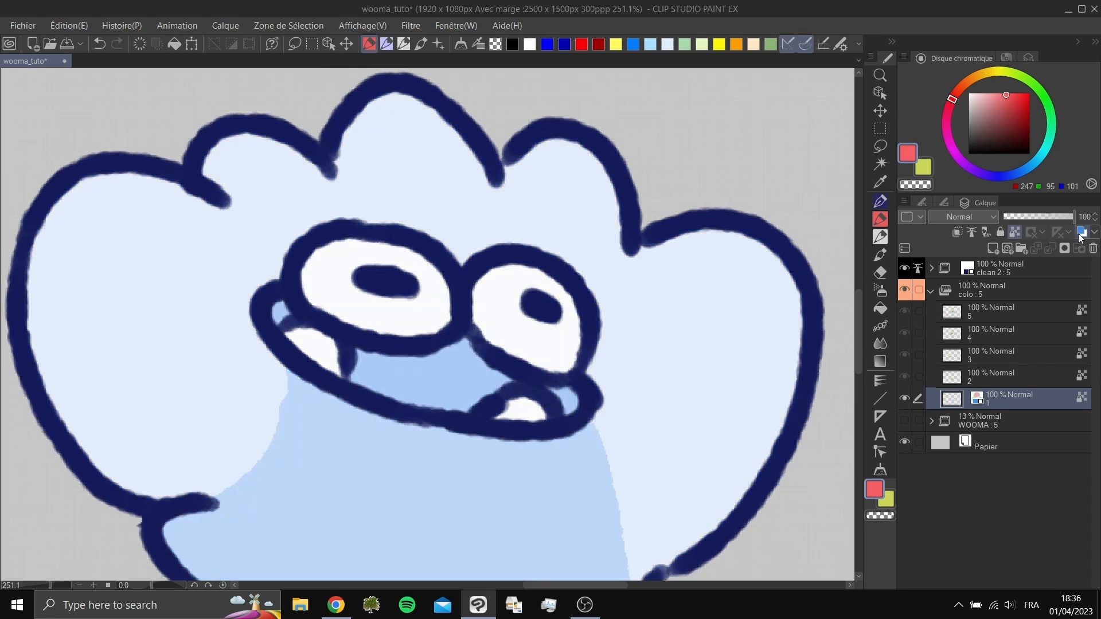
{"action": "left_click", "coordinate": [1080, 231]}
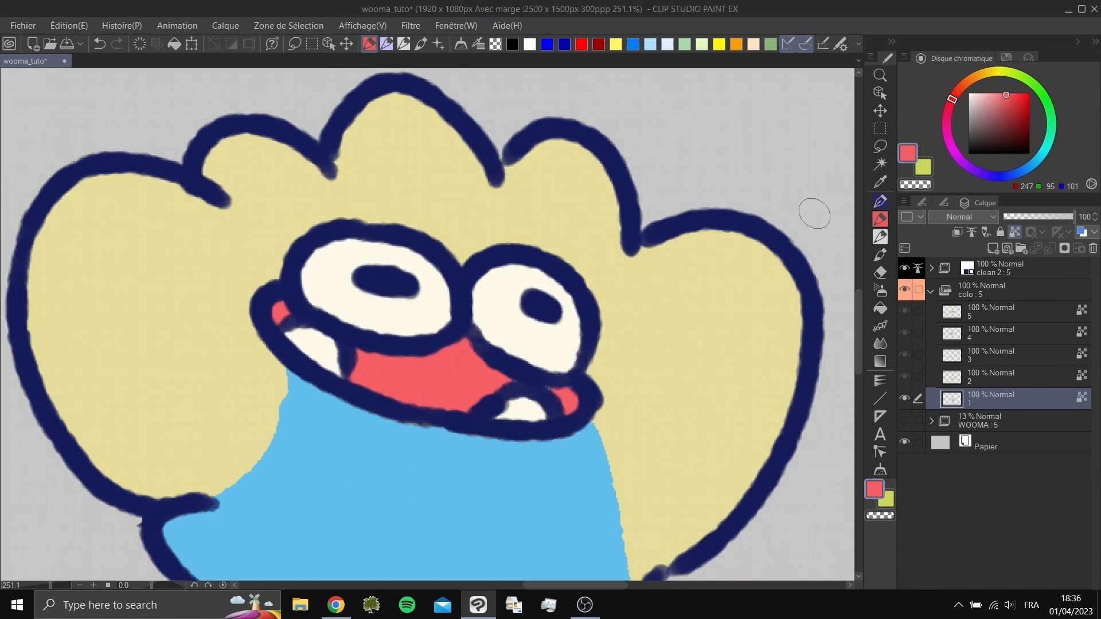
- Choose the FILL sub tool, try coral red on the yellow areas of colo cel 1, and undo it
{"action": "left_click", "coordinate": [922, 202]}
{"action": "left_click", "coordinate": [880, 308]}
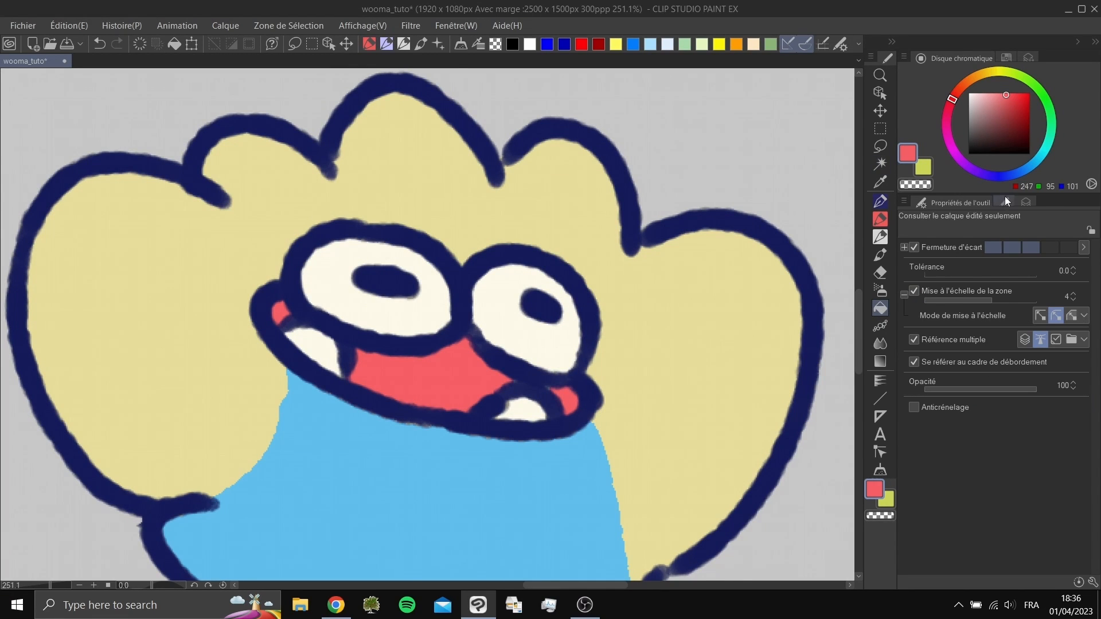
{"action": "left_click", "coordinate": [1006, 202]}
{"action": "left_click", "coordinate": [1022, 235]}
{"action": "left_click", "coordinate": [676, 314]}
{"action": "left_click_drag", "start_coordinate": [673, 325], "coordinate": [734, 286]}
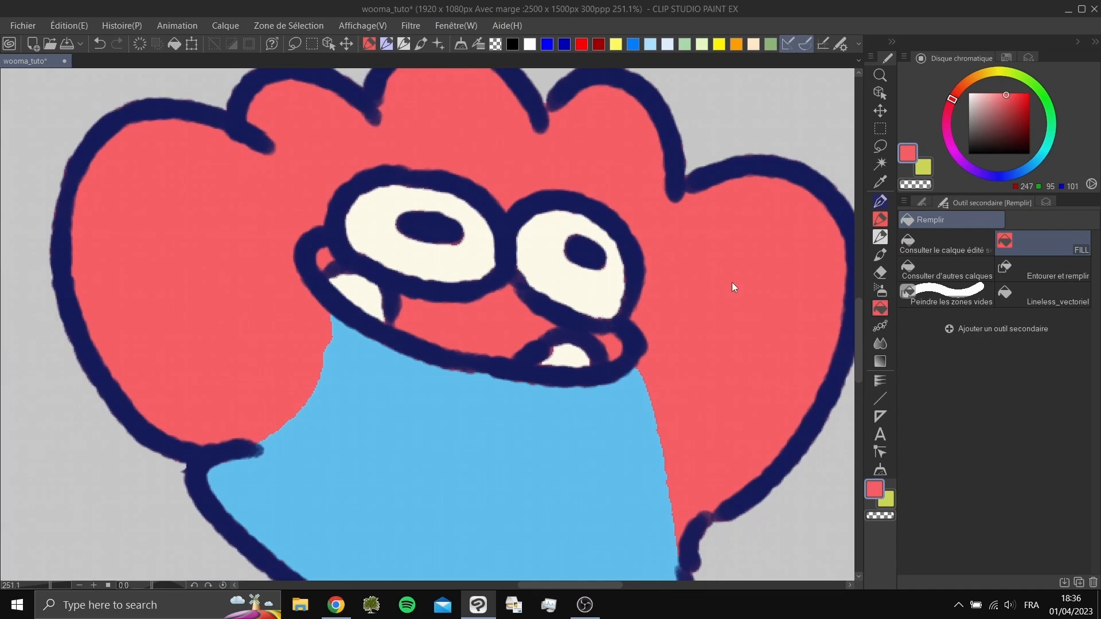
{"action": "key", "text": "ctrl+z"}
- Try a muted red (180, 103, 106) fill on the yellow areas of colo cel 1, and undo each attempt
{"action": "left_click", "coordinate": [994, 111]}
{"action": "left_click", "coordinate": [692, 322]}
{"action": "key", "text": "ctrl+z"}
{"action": "left_click_drag", "start_coordinate": [666, 342], "coordinate": [692, 292]}
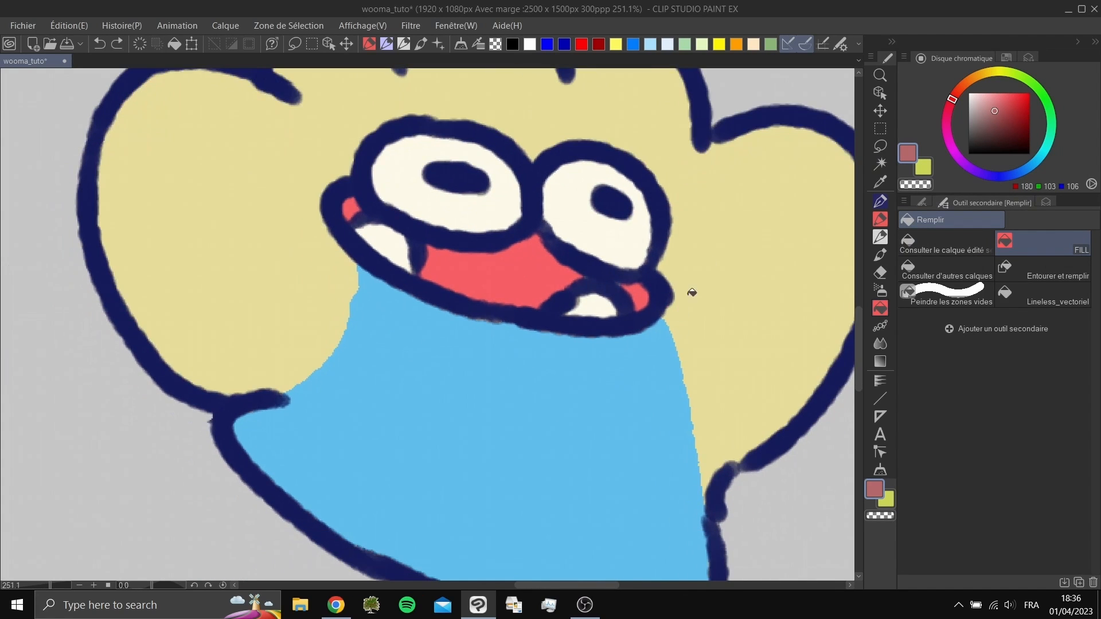
{"action": "left_click", "coordinate": [692, 293]}
{"action": "key", "text": "ctrl+z"}
- Set the drawing colour to dark green (18, 87, 45), try it on the yellow areas of colo cel 1, and undo the fill
{"action": "left_click", "coordinate": [1016, 133]}
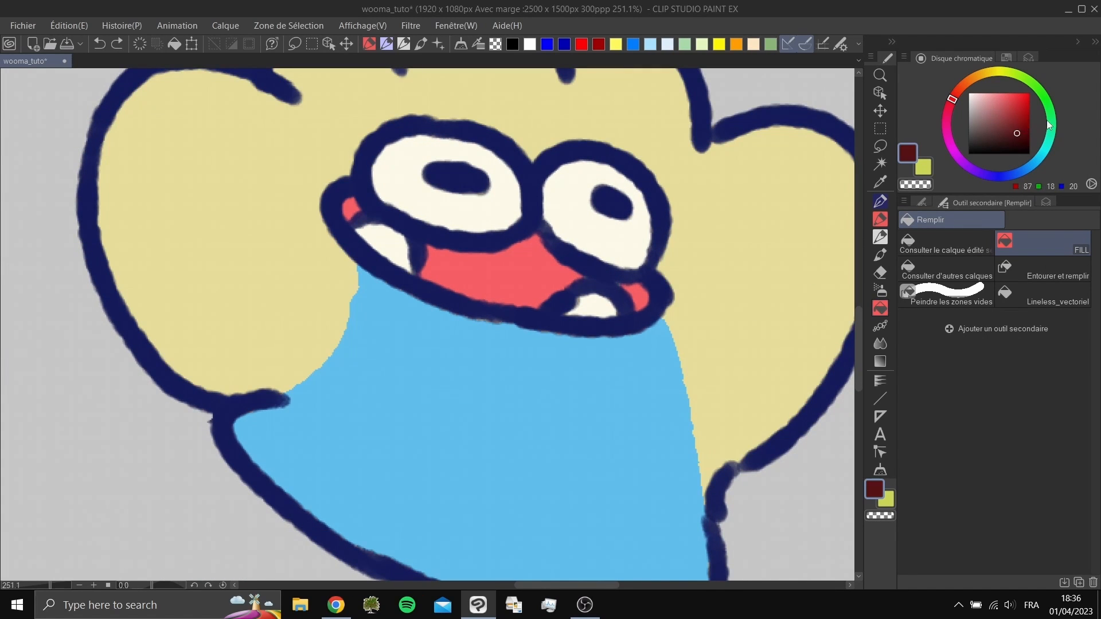
{"action": "left_click", "coordinate": [1050, 118]}
{"action": "left_click", "coordinate": [784, 236]}
{"action": "left_click_drag", "start_coordinate": [741, 264], "coordinate": [627, 277]}
{"action": "scroll", "coordinate": [690, 253], "scroll_direction": "down", "scroll_amount": 3}
{"action": "key", "text": "ctrl+z"}
- Try the dark green fill on the eye whites and teeth of colo cel 1 with the FILL sub tool, and undo it
{"action": "left_click", "coordinate": [570, 239]}
{"action": "key", "text": "ctrl+z"}
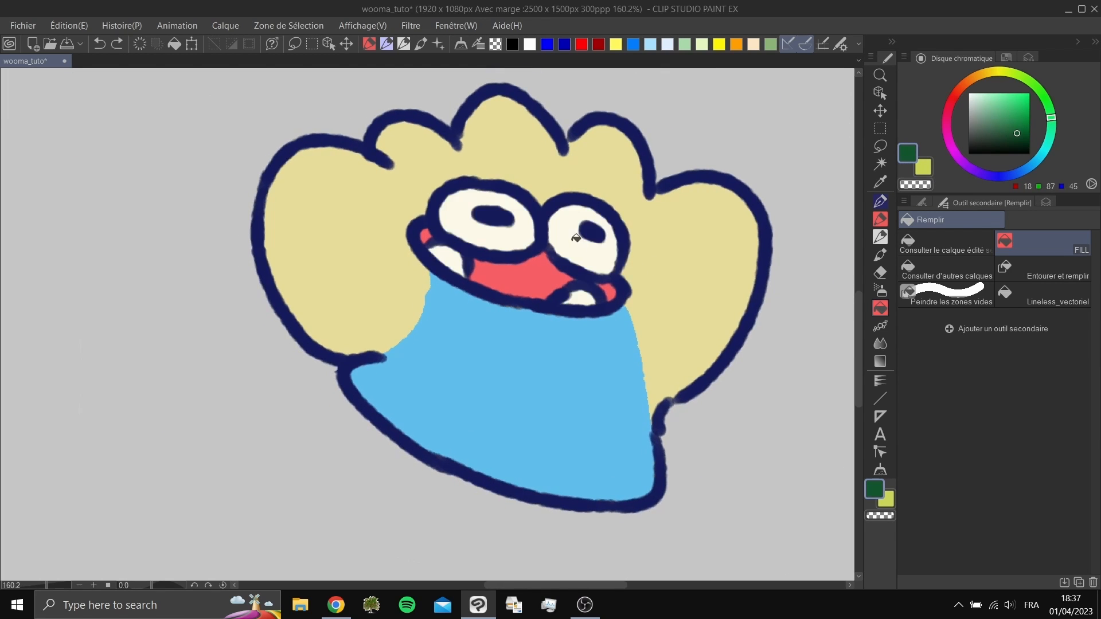
{"action": "scroll", "coordinate": [569, 238], "scroll_direction": "up", "scroll_amount": 5}
{"action": "left_click", "coordinate": [573, 238]}
{"action": "scroll", "coordinate": [614, 241], "scroll_direction": "down", "scroll_amount": 3}
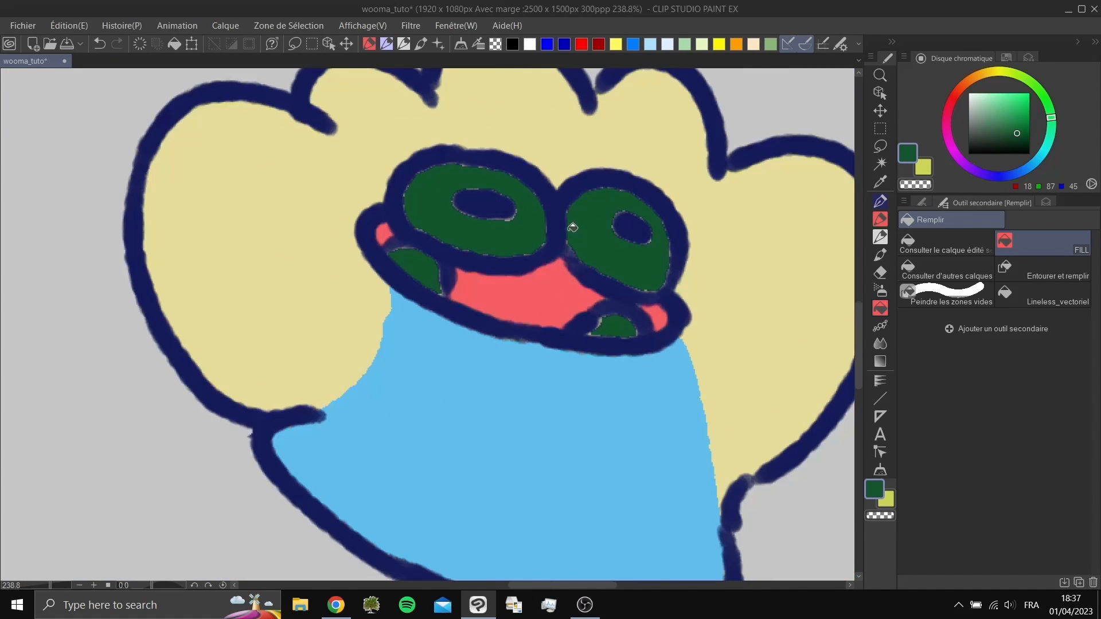
{"action": "key", "text": "ctrl+z"}
{"action": "left_click", "coordinate": [598, 236]}
- Turn off area scaling and multiple reference for the fill sub tool that refers only to the edited layer
{"action": "left_click", "coordinate": [917, 205]}
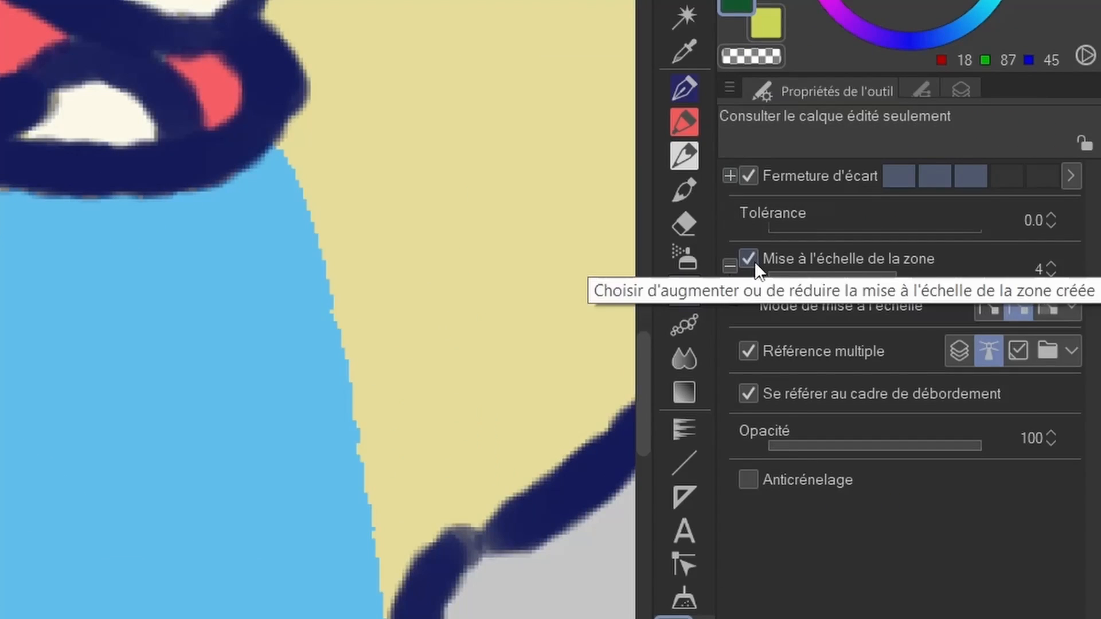
{"action": "left_click", "coordinate": [916, 292]}
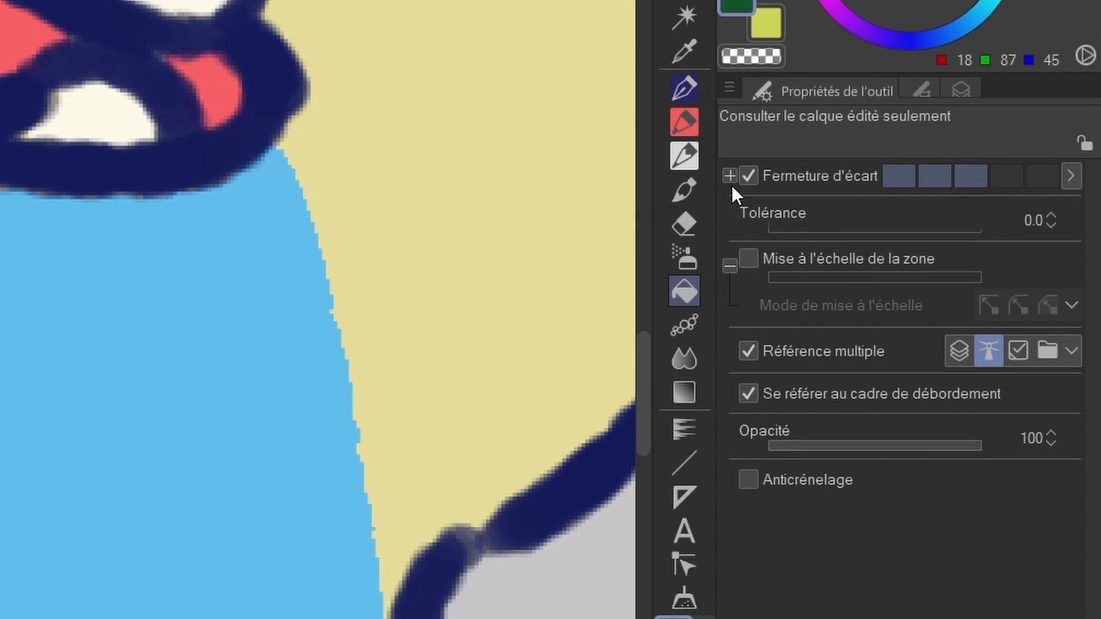
{"action": "left_click", "coordinate": [749, 351]}
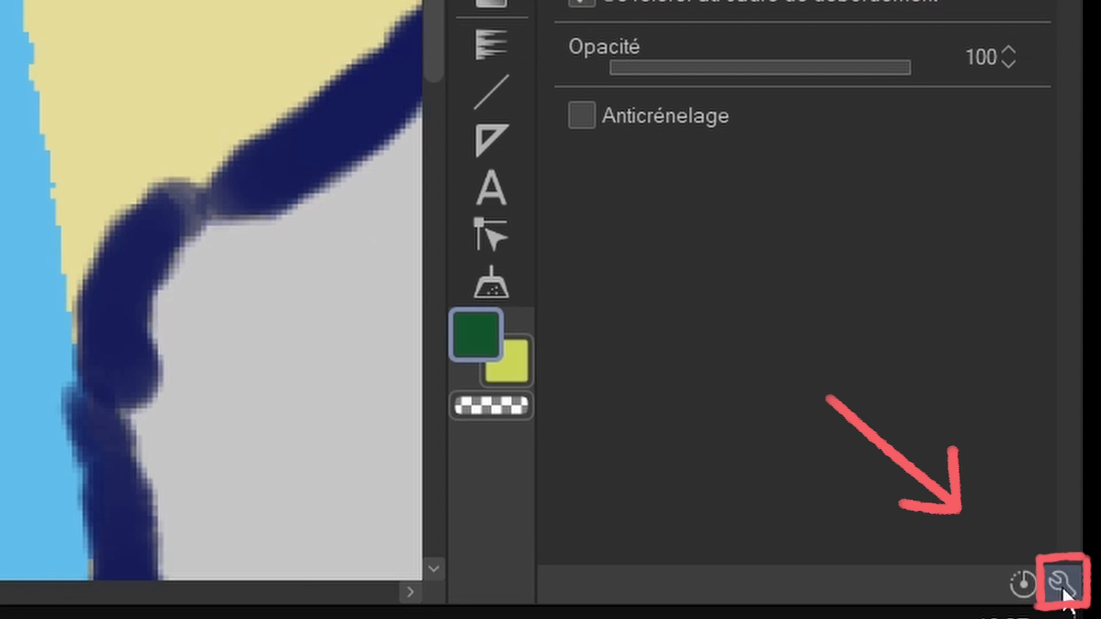
- Open the fill sub tool's detailed settings, look at the reference category, and return to the fill category
{"action": "left_click", "coordinate": [1061, 591]}
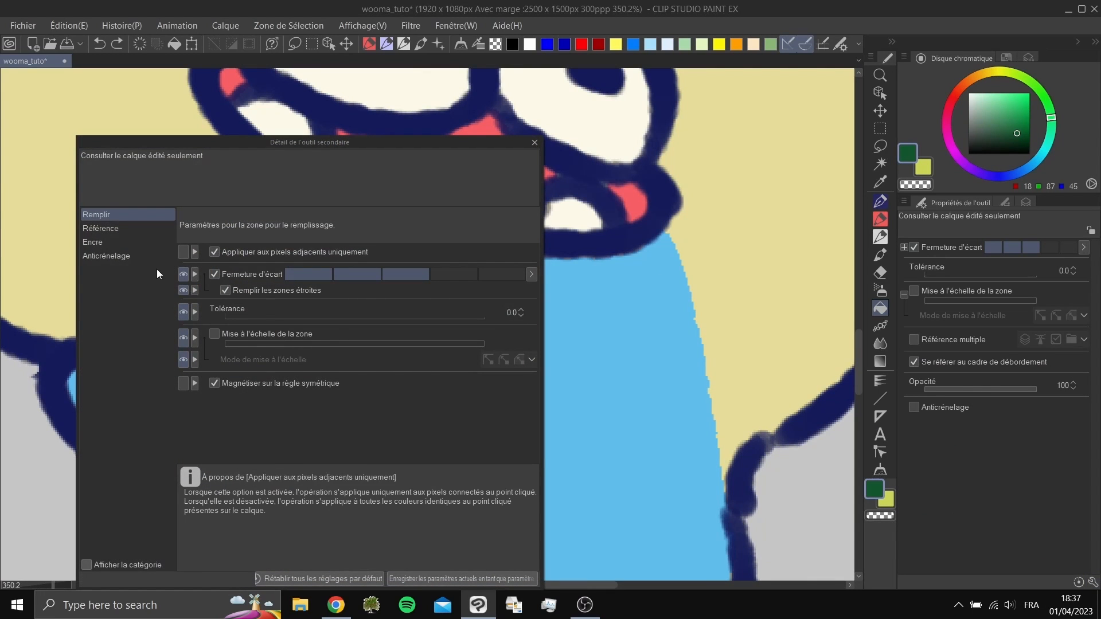
{"action": "left_click", "coordinate": [100, 228]}
{"action": "left_click", "coordinate": [95, 214]}
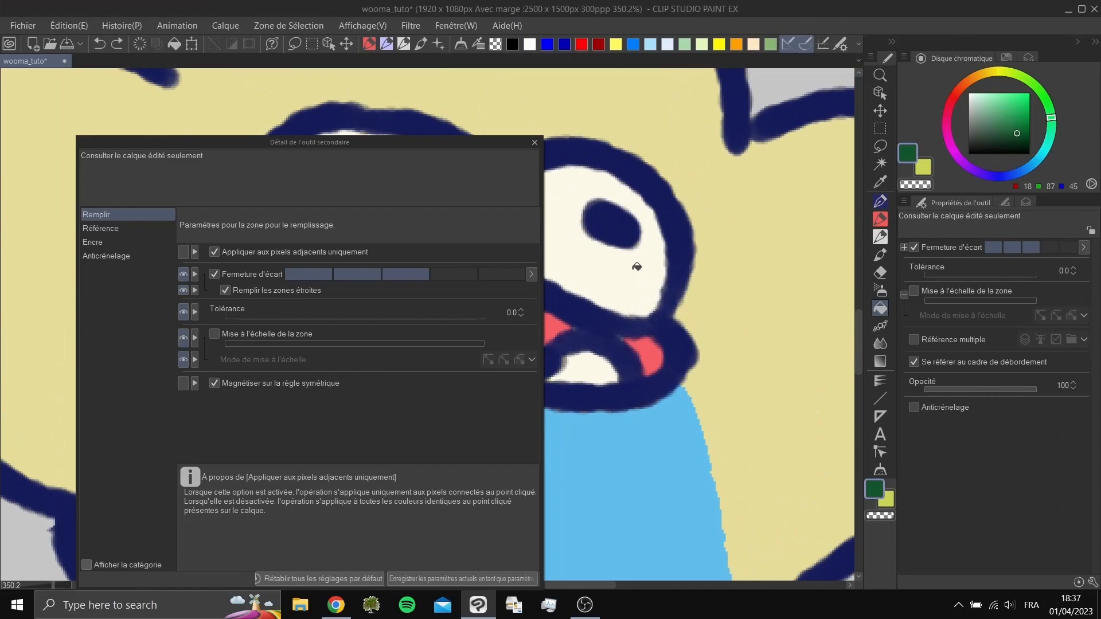
- Try the dark green fill on a single eye white with the connected-pixels-only option enabled, and undo it
{"action": "left_click", "coordinate": [636, 267]}
{"action": "left_click_drag", "start_coordinate": [635, 264], "coordinate": [838, 198]}
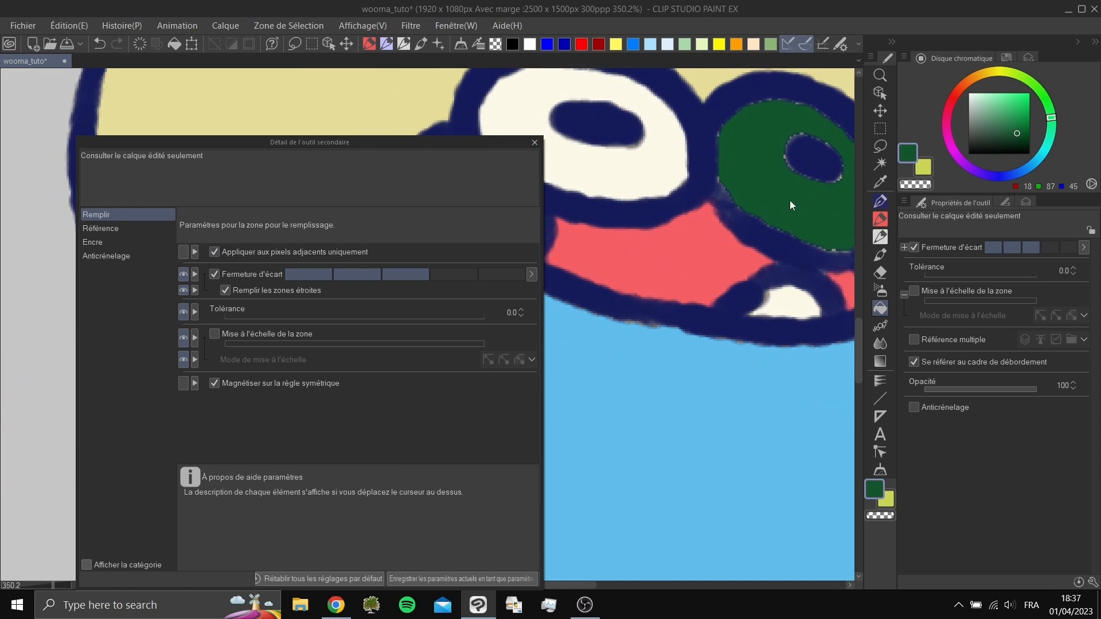
{"action": "key", "text": "ctrl+z"}
{"action": "left_click", "coordinate": [771, 179]}
{"action": "key", "text": "ctrl+z"}
- Disable the connected-pixels-only option and fill all the eye whites and teeth of colo cel 1 with dark green
{"action": "left_click", "coordinate": [214, 251]}
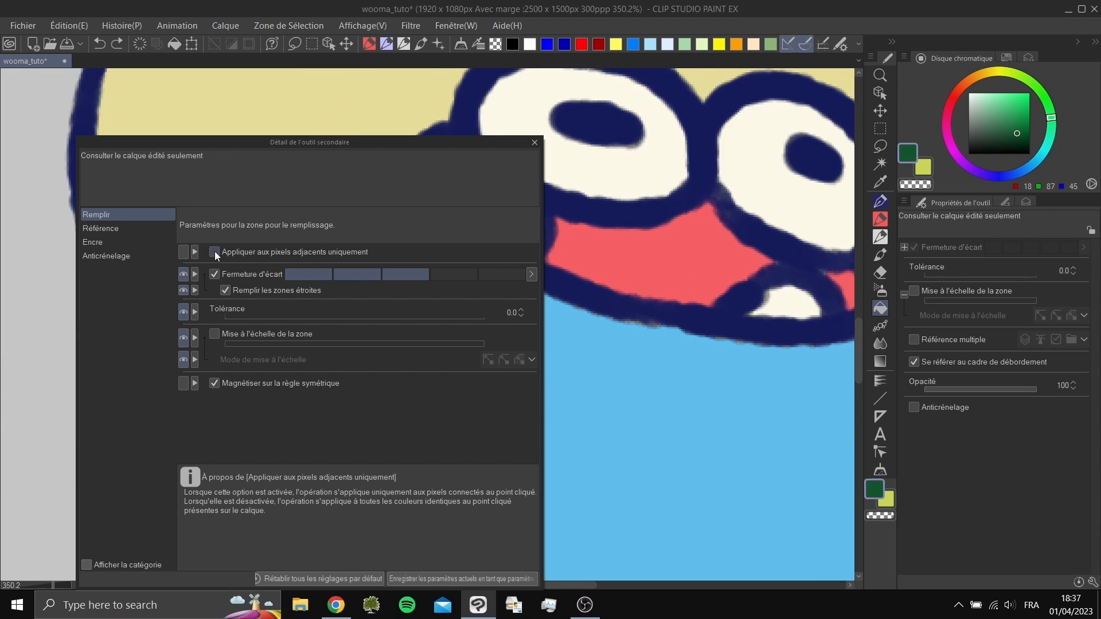
{"action": "left_click", "coordinate": [592, 160]}
{"action": "scroll", "coordinate": [725, 191], "scroll_direction": "down", "scroll_amount": 5}
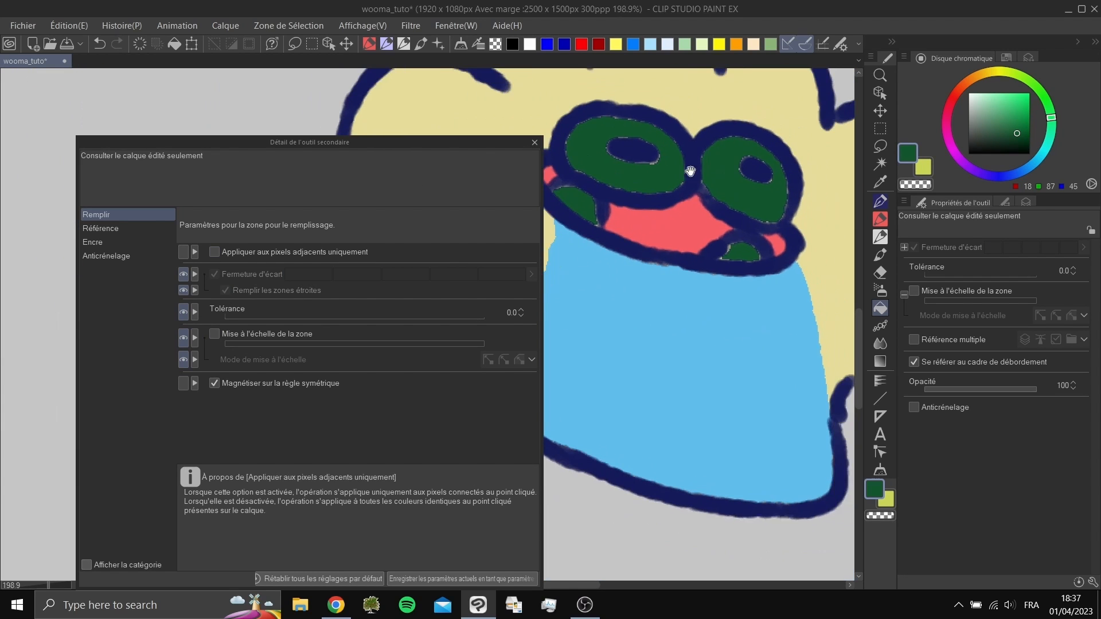
- Move the fill tool's detail window clear of the character and undo the dark green fill of the eye whites and teeth
{"action": "left_click_drag", "start_coordinate": [446, 136], "coordinate": [402, 112]}
{"action": "key", "text": "ctrl+z"}
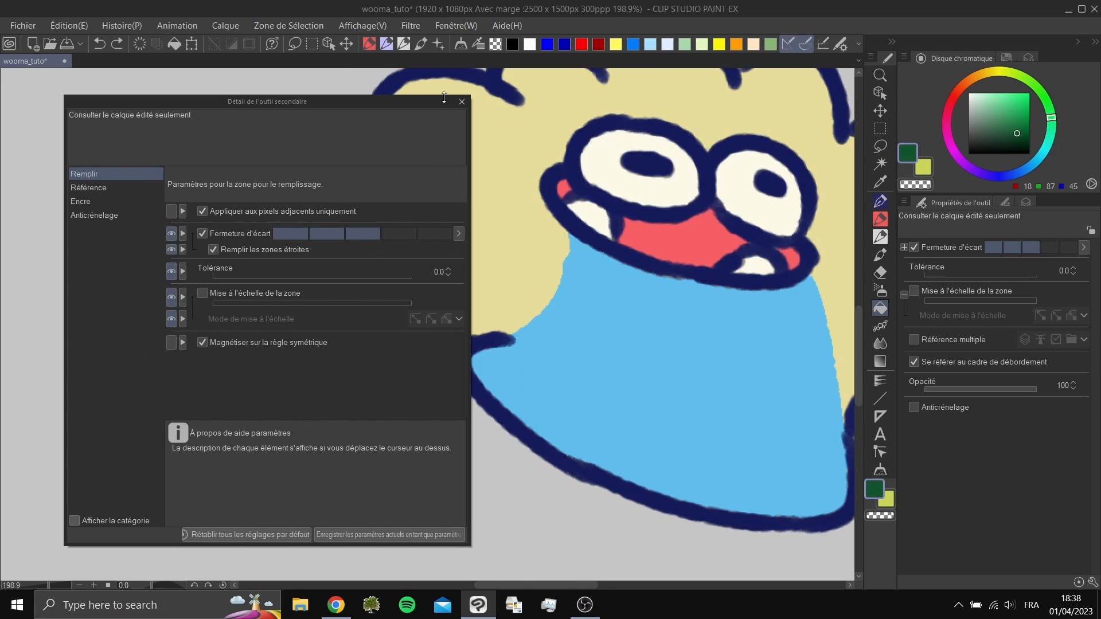
{"action": "mouse_move", "coordinate": [432, 99]}
{"action": "left_mouse_down"}
{"action": "mouse_move", "coordinate": [450, 110]}
{"action": "mouse_move", "coordinate": [429, 100]}
{"action": "left_mouse_up"}
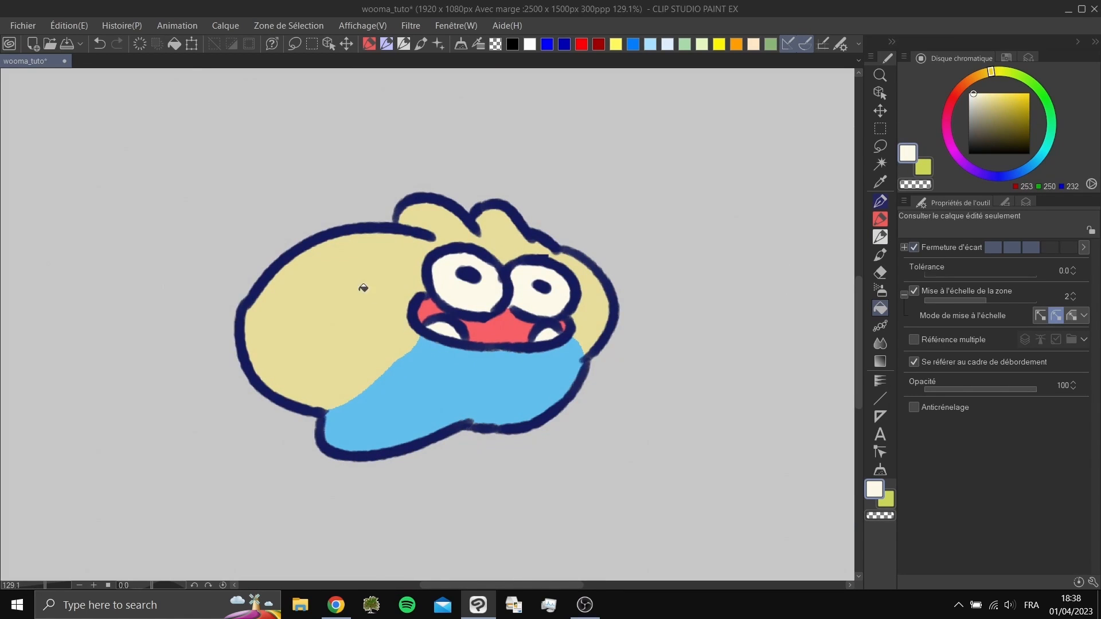
- Sample the body's yellow, shift it to a lighter, warmer yellow (RGB 247, 225, 150), and choose the FILL sub tool
{"action": "left_click", "coordinate": [363, 288], "text": "alt"}
{"action": "left_click", "coordinate": [986, 71]}
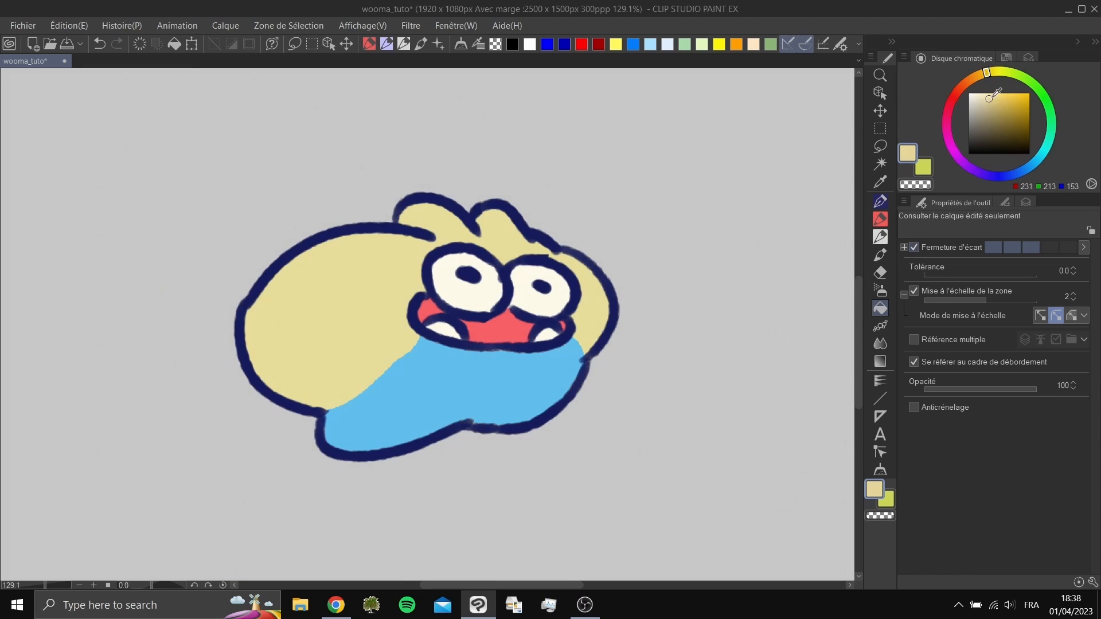
{"action": "left_click", "coordinate": [993, 95]}
{"action": "left_click", "coordinate": [1005, 201]}
{"action": "left_click", "coordinate": [1026, 248]}
- Fill the character's body with the lighter yellow on each cel of the animation
{"action": "left_click_drag", "start_coordinate": [532, 347], "coordinate": [642, 353]}
{"action": "scroll", "coordinate": [480, 324], "scroll_direction": "up", "scroll_amount": 3}
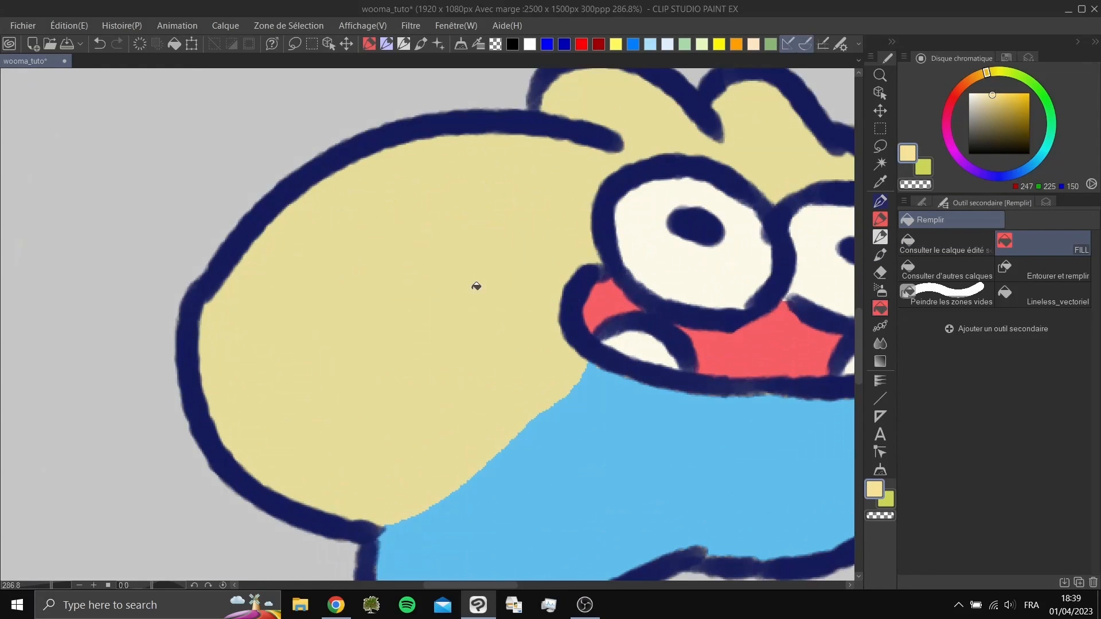
{"action": "left_click", "coordinate": [539, 239]}
{"action": "scroll", "coordinate": [576, 209], "scroll_direction": "down", "scroll_amount": 4}
{"action": "left_click_drag", "start_coordinate": [573, 199], "coordinate": [505, 228]}
{"action": "key", "text": "Right"}
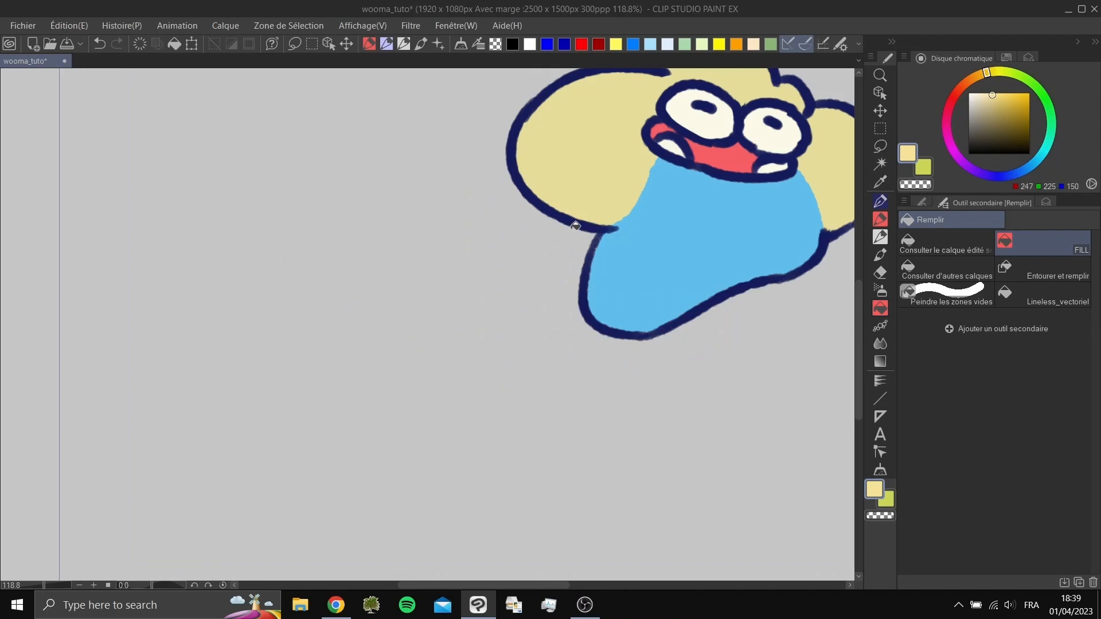
{"action": "left_click", "coordinate": [596, 176]}
{"action": "key", "text": "Right"}
{"action": "left_click_drag", "start_coordinate": [734, 143], "coordinate": [650, 165]}
{"action": "key", "text": "Right"}
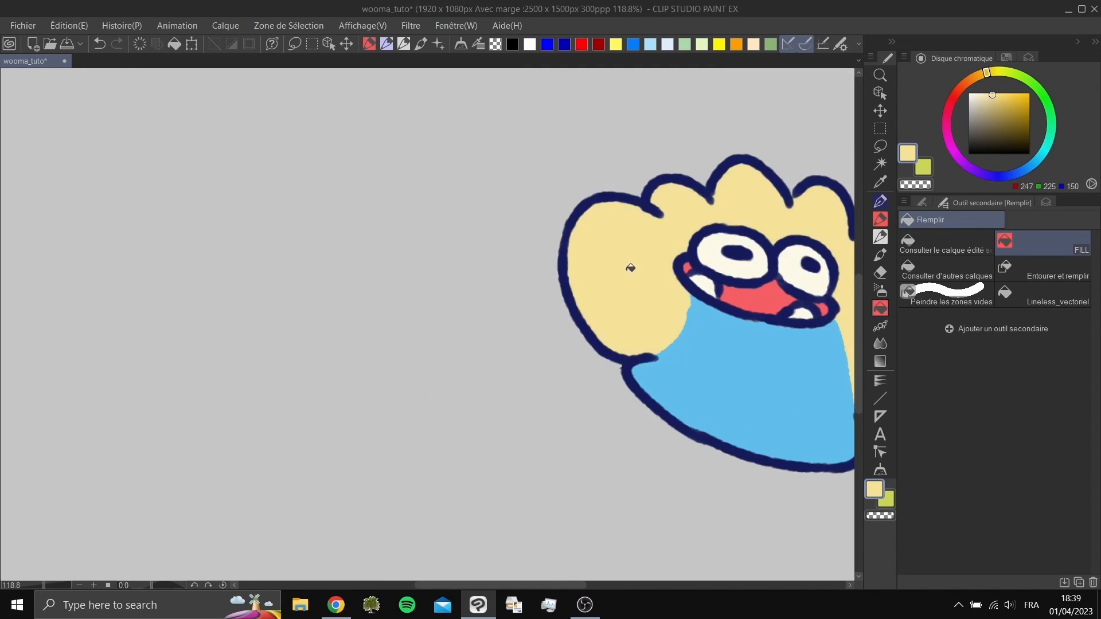
- Step through the frames and play the animation to check the recoloured body on every cel
{"action": "key", "text": "Right"}
{"action": "key", "text": "Right"}
{"action": "key", "text": "Right"}
{"action": "key", "text": "Right"}
{"action": "key", "text": "Right"}
{"action": "key", "text": "Right"}
{"action": "key", "text": "Right"}
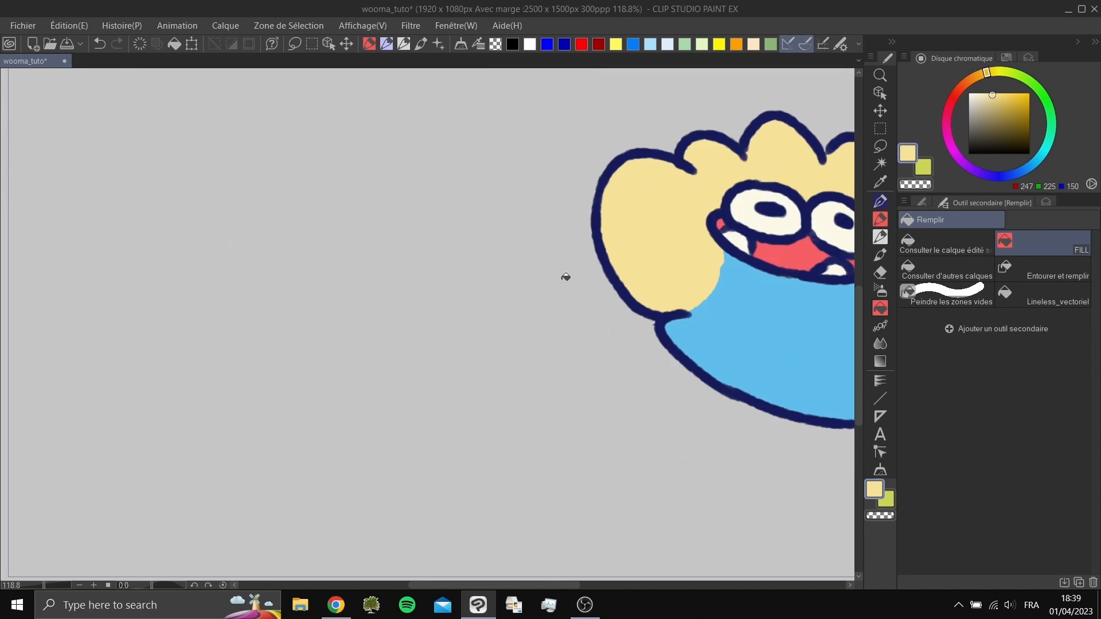
{"action": "left_click_drag", "start_coordinate": [668, 203], "coordinate": [637, 207]}
{"action": "left_click_drag", "start_coordinate": [652, 207], "coordinate": [570, 280]}
{"action": "key", "text": "Right"}
{"action": "key", "text": "Right"}
{"action": "key", "text": "Right"}
{"action": "key", "text": "Right"}
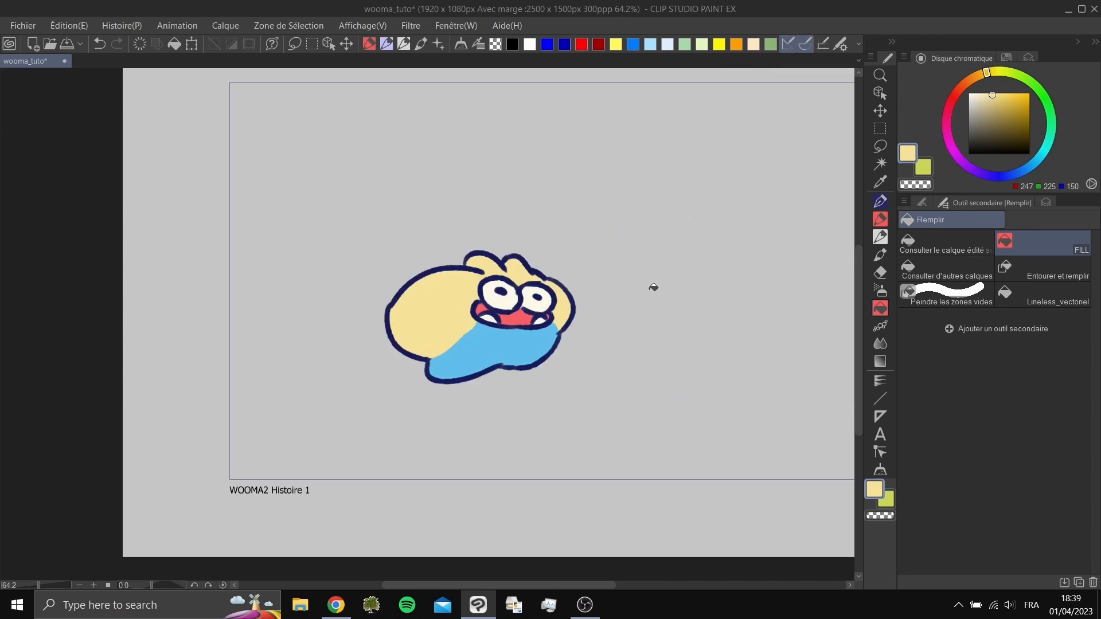
{"action": "left_click_drag", "start_coordinate": [693, 271], "coordinate": [617, 305]}
{"action": "key", "text": "Right"}
{"action": "key", "text": "space"}
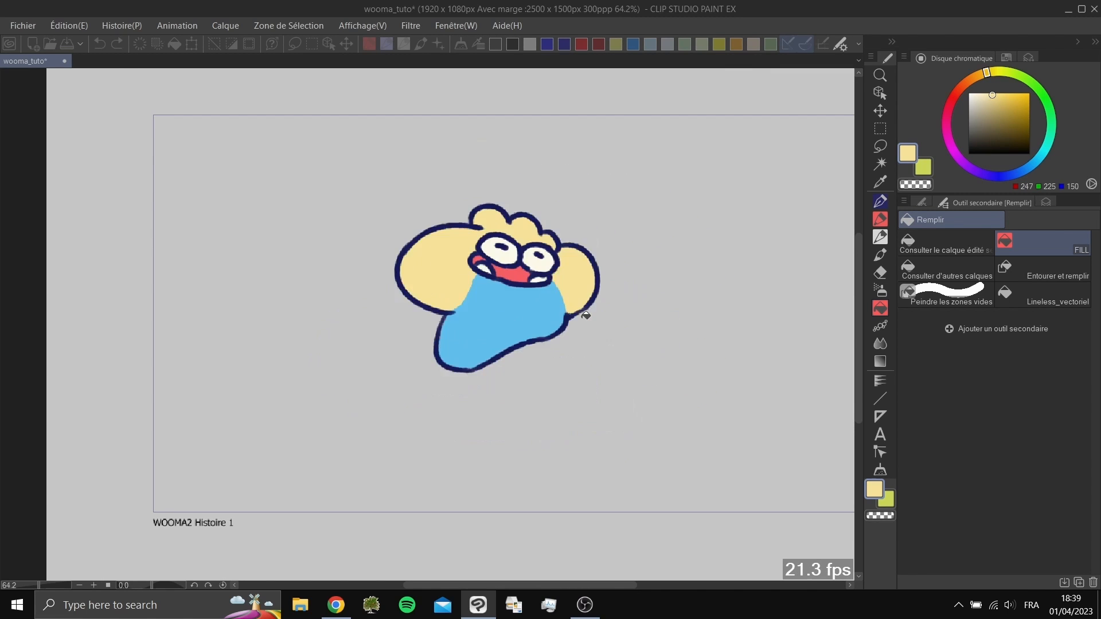
{"action": "key", "text": "space"}
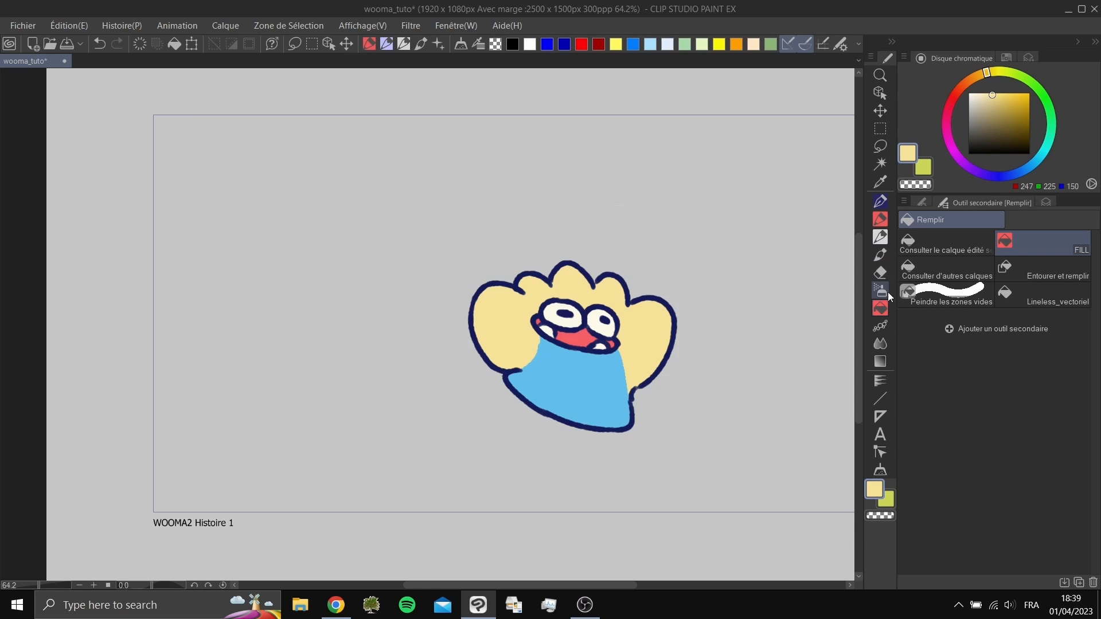
- Show the fill sub tool's properties and examine the gap closing option and the character's line art across frames
{"action": "left_click", "coordinate": [926, 205]}
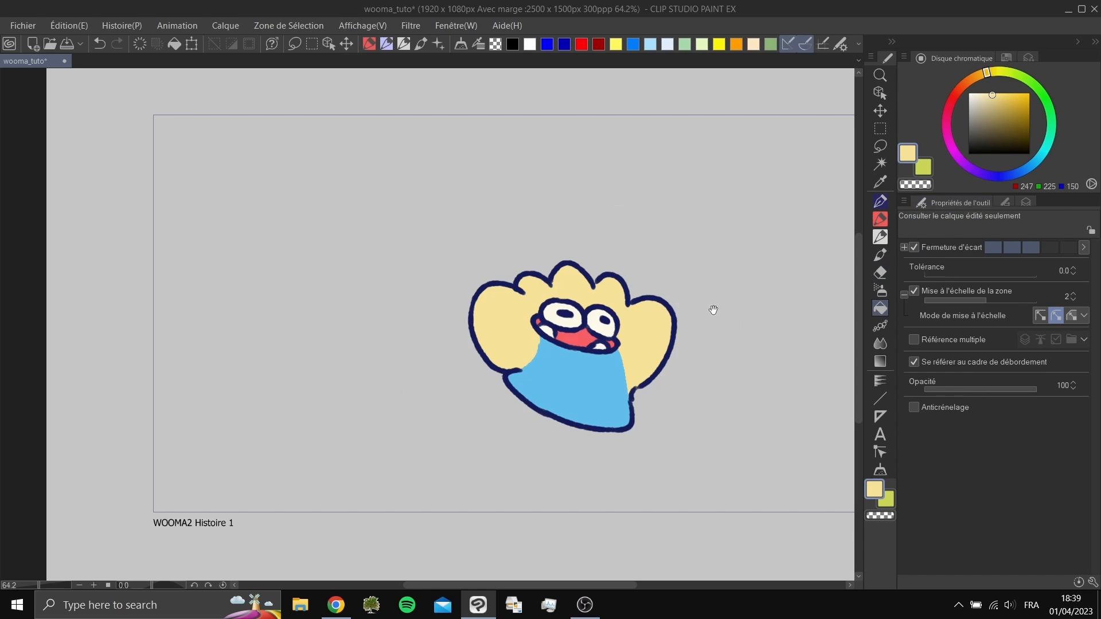
{"action": "scroll", "coordinate": [709, 308], "scroll_direction": "up", "scroll_amount": 3}
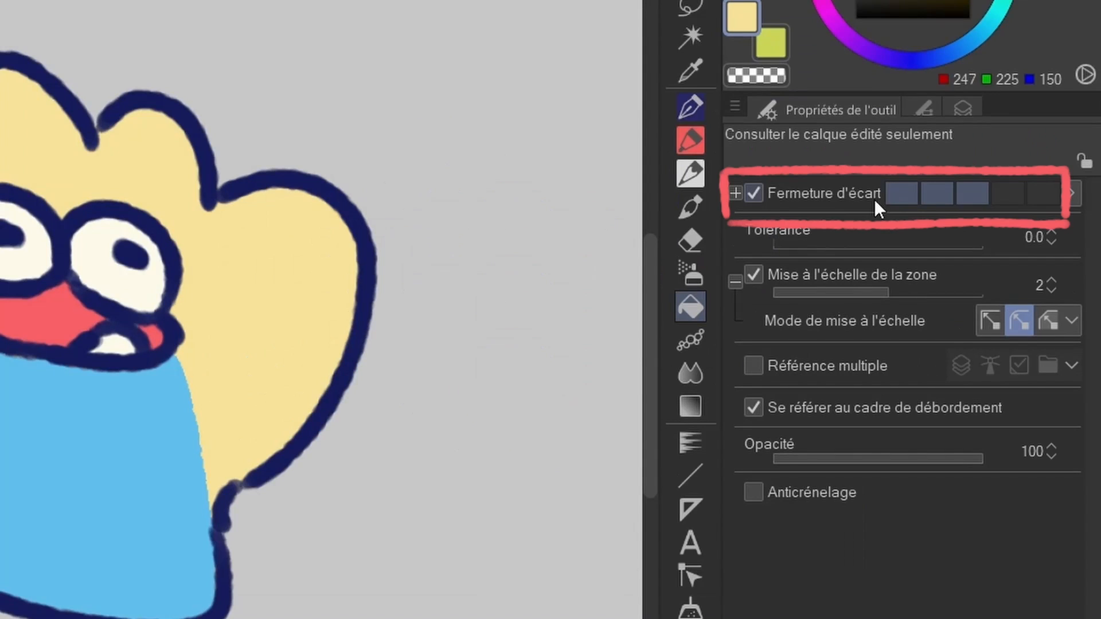
{"action": "left_click_drag", "start_coordinate": [281, 444], "coordinate": [347, 418]}
{"action": "left_click_drag", "start_coordinate": [342, 420], "coordinate": [367, 422]}
{"action": "left_click_drag", "start_coordinate": [350, 443], "coordinate": [384, 436]}
{"action": "scroll", "coordinate": [384, 437], "scroll_direction": "down", "scroll_amount": 3}
{"action": "key", "text": "period"}
{"action": "key", "text": "period"}
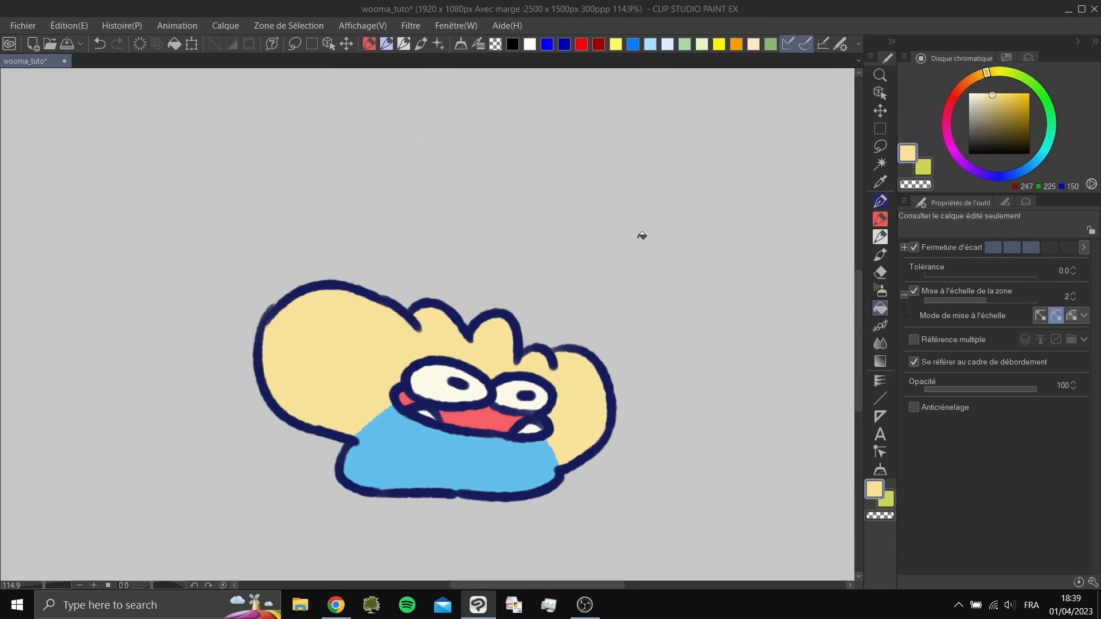
{"action": "key", "text": "period"}
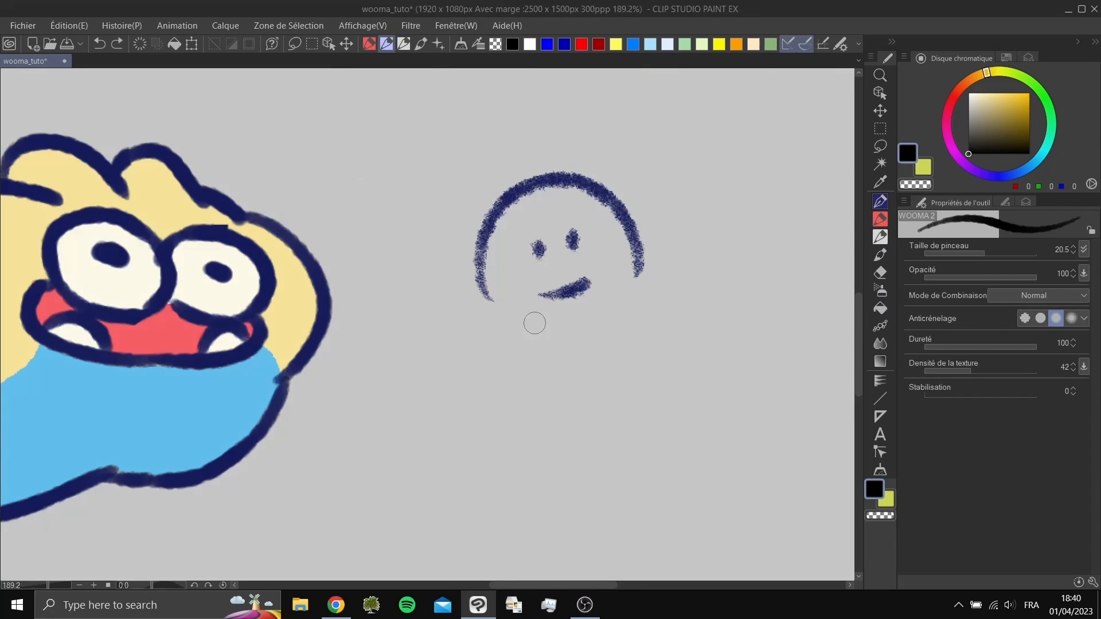
- Draw the chin line of a test face beside the character with the textured Crayon brush, discarding the WOOMA 2 stroke
{"action": "left_click_drag", "start_coordinate": [503, 319], "coordinate": [622, 304]}
{"action": "key", "text": "ctrl+z"}
{"action": "left_click", "coordinate": [880, 236]}
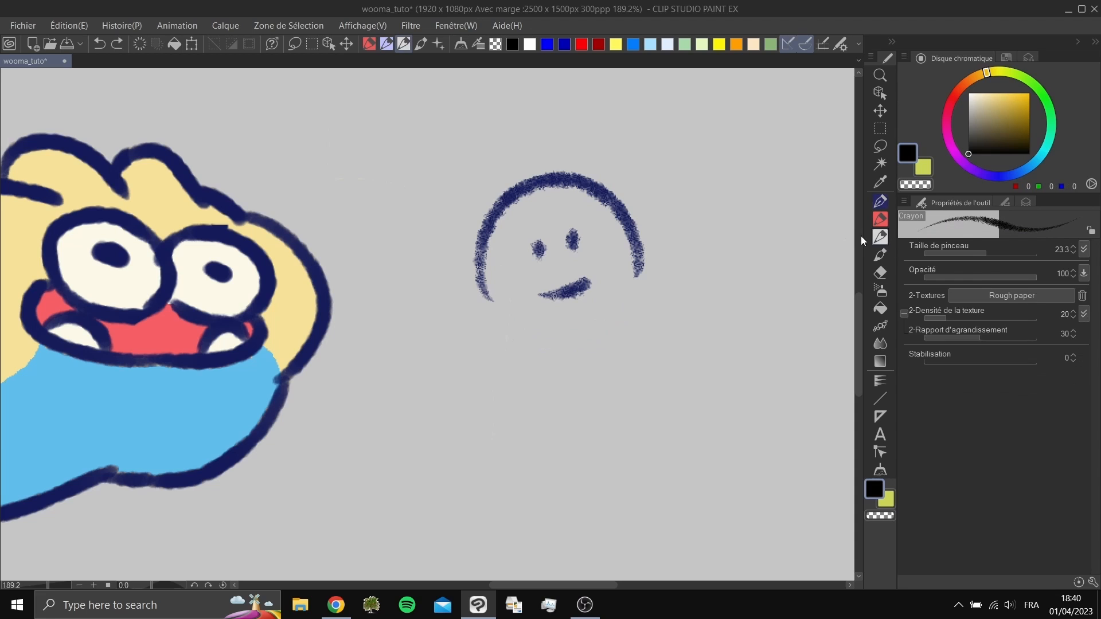
{"action": "left_click_drag", "start_coordinate": [496, 325], "coordinate": [637, 299]}
- Erase parts of the test face's round outline and redraw it with pointed ears and cheeks, leaving gaps between the strokes
{"action": "key", "text": "e"}
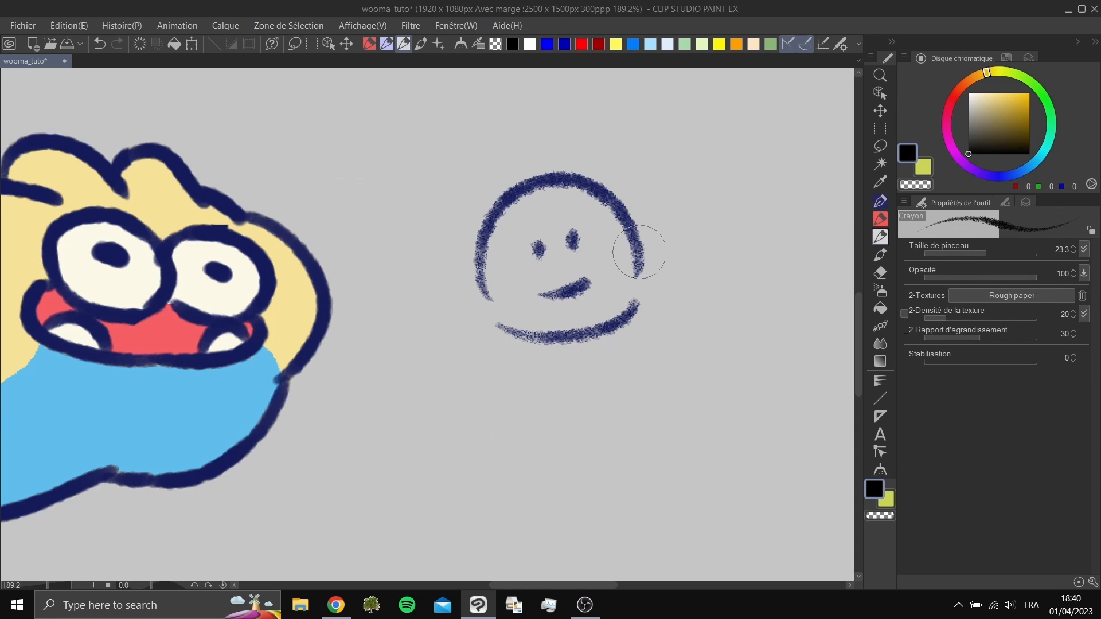
{"action": "mouse_move", "coordinate": [639, 251]}
{"action": "left_mouse_down"}
{"action": "mouse_move", "coordinate": [631, 213]}
{"action": "mouse_move", "coordinate": [578, 184]}
{"action": "mouse_move", "coordinate": [633, 179]}
{"action": "mouse_move", "coordinate": [634, 231]}
{"action": "left_mouse_up"}
{"action": "key", "text": "ctrl+z"}
{"action": "left_click_drag", "start_coordinate": [630, 224], "coordinate": [627, 285]}
{"action": "key", "text": "e"}
{"action": "mouse_move", "coordinate": [536, 188]}
{"action": "left_mouse_down"}
{"action": "mouse_move", "coordinate": [547, 182]}
{"action": "mouse_move", "coordinate": [457, 152]}
{"action": "mouse_move", "coordinate": [482, 189]}
{"action": "left_mouse_up"}
{"action": "key", "text": "e"}
{"action": "mouse_move", "coordinate": [501, 204]}
{"action": "left_mouse_down"}
{"action": "mouse_move", "coordinate": [446, 250]}
{"action": "mouse_move", "coordinate": [486, 270]}
{"action": "mouse_move", "coordinate": [490, 249]}
{"action": "mouse_move", "coordinate": [488, 264]}
{"action": "mouse_move", "coordinate": [470, 262]}
{"action": "mouse_move", "coordinate": [491, 321]}
{"action": "left_mouse_up"}
{"action": "key", "text": "e"}
{"action": "left_click_drag", "start_coordinate": [574, 305], "coordinate": [575, 327]}
{"action": "key", "text": "e"}
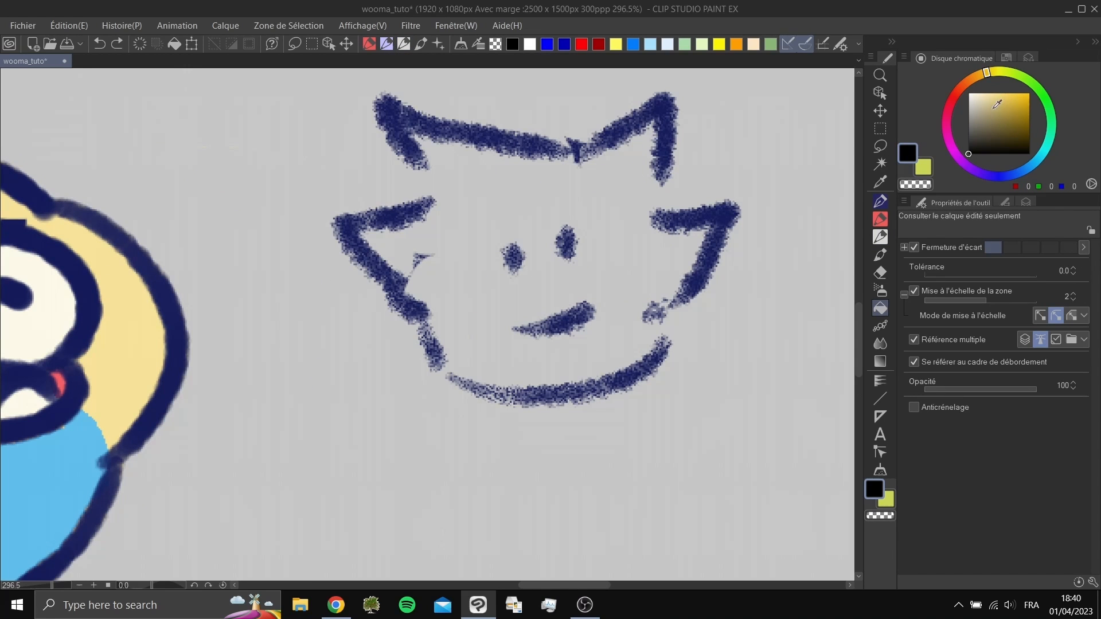
- Choose a tan colour (RGB 187, 173, 123), try filling the test face at the lowest gap closing level, and undo the fills
{"action": "left_click", "coordinate": [989, 109]}
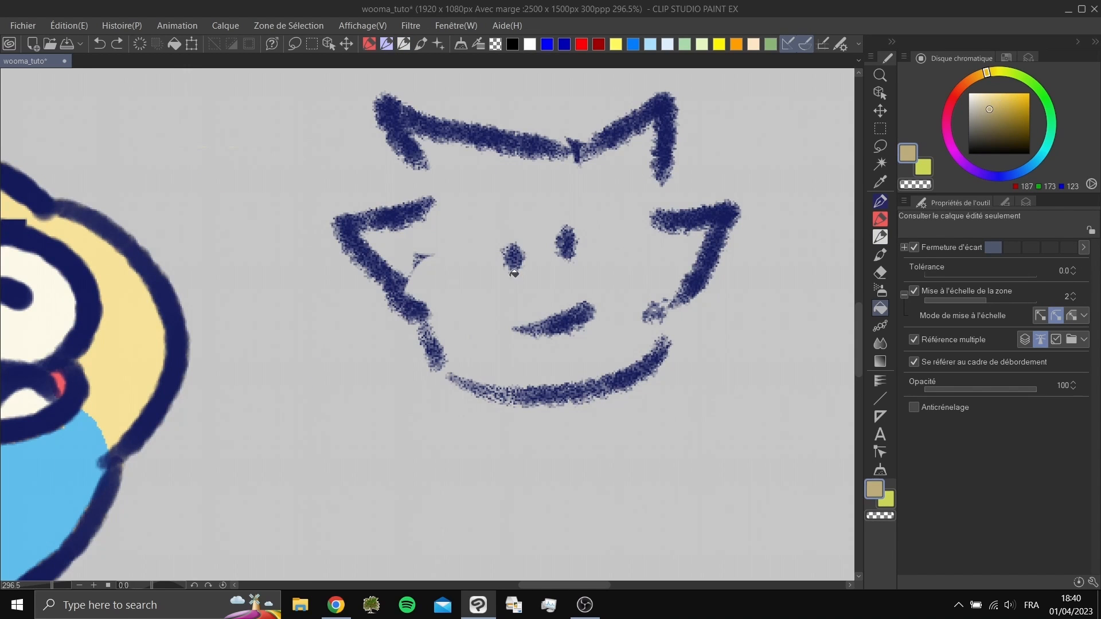
{"action": "left_click", "coordinate": [514, 273]}
{"action": "key", "text": "ctrl+z"}
{"action": "left_click", "coordinate": [685, 198]}
{"action": "key", "text": "ctrl+z"}
- Set gap closing to its highest level, fill the test face and its pointed cheeks with tan, and inspect the edges at the gaps
{"action": "left_click", "coordinate": [1066, 247]}
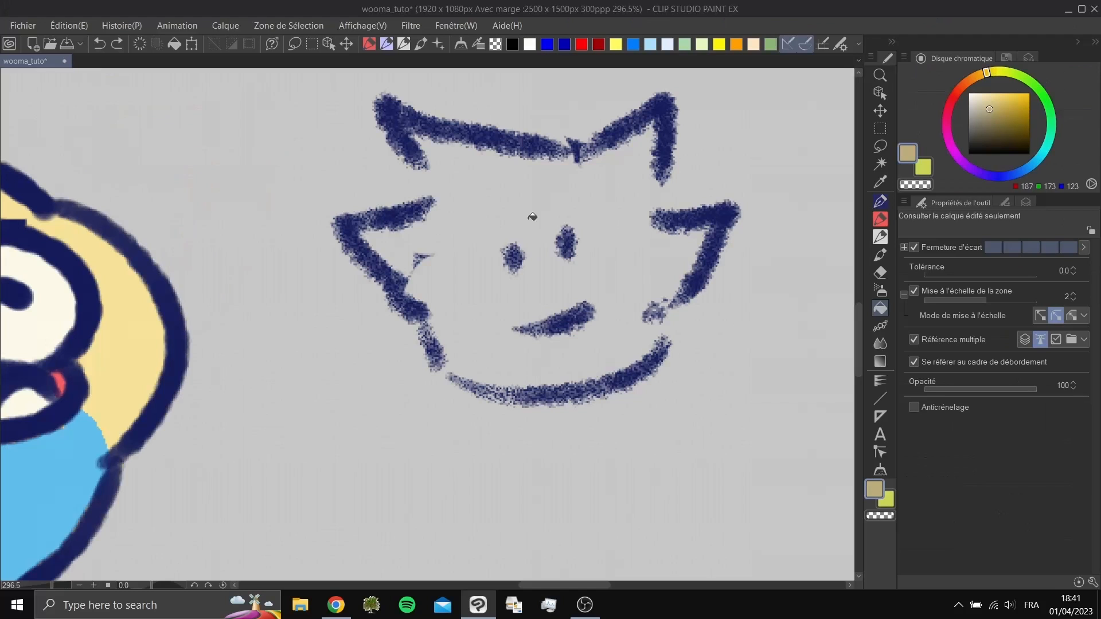
{"action": "left_click", "coordinate": [509, 198]}
{"action": "scroll", "coordinate": [507, 216], "scroll_direction": "down", "scroll_amount": 3}
{"action": "left_click", "coordinate": [437, 240]}
{"action": "left_click", "coordinate": [450, 263]}
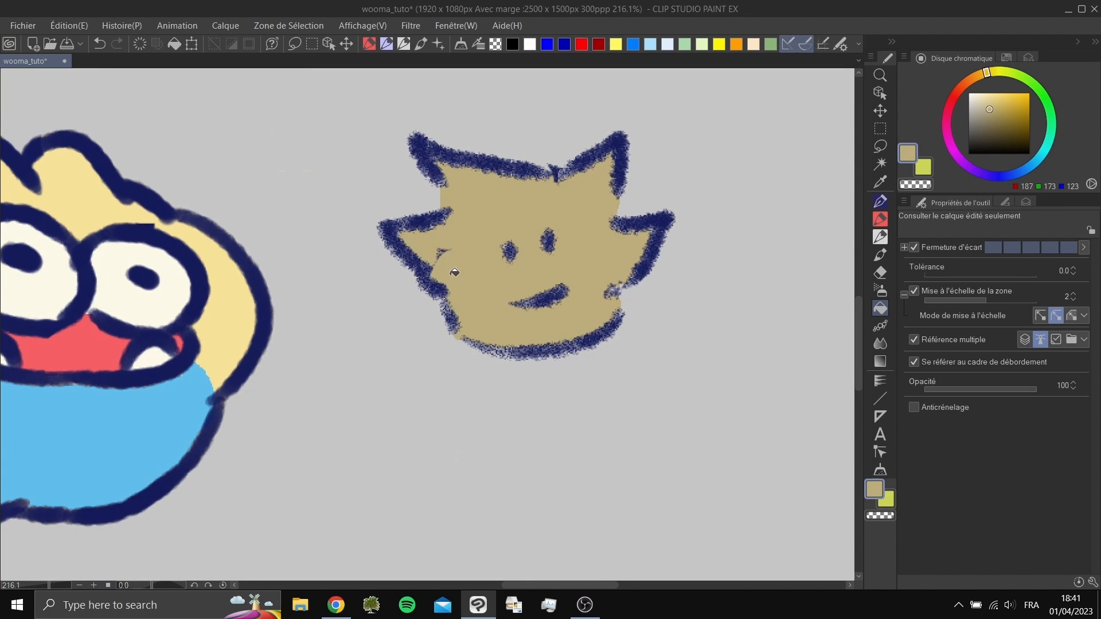
{"action": "scroll", "coordinate": [536, 304], "scroll_direction": "up", "scroll_amount": 5}
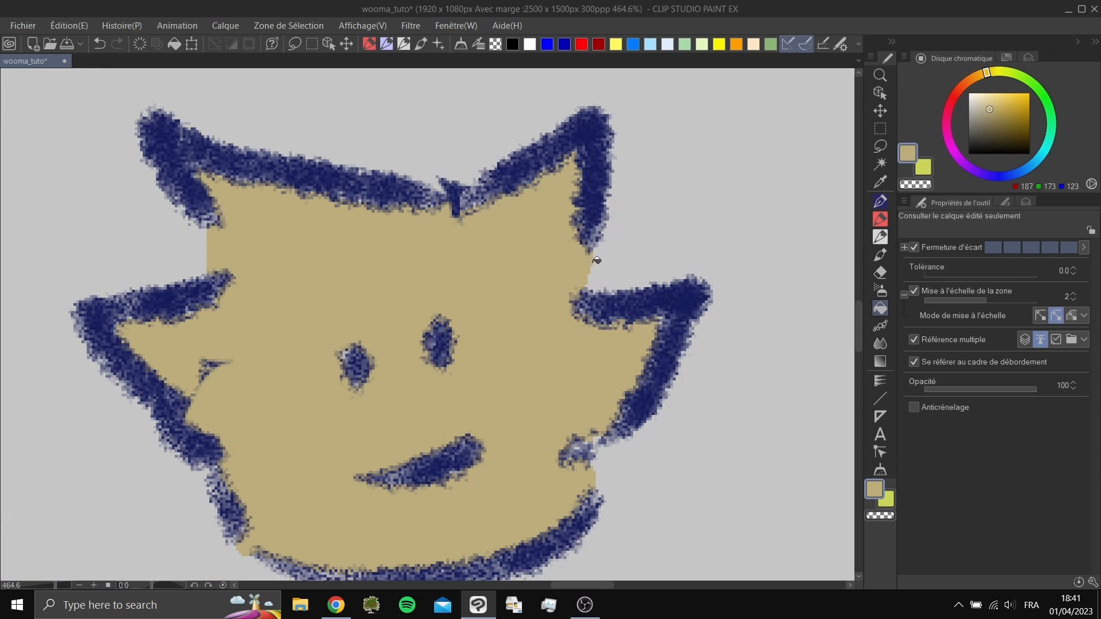
{"action": "scroll", "coordinate": [597, 242], "scroll_direction": "down", "scroll_amount": 3}
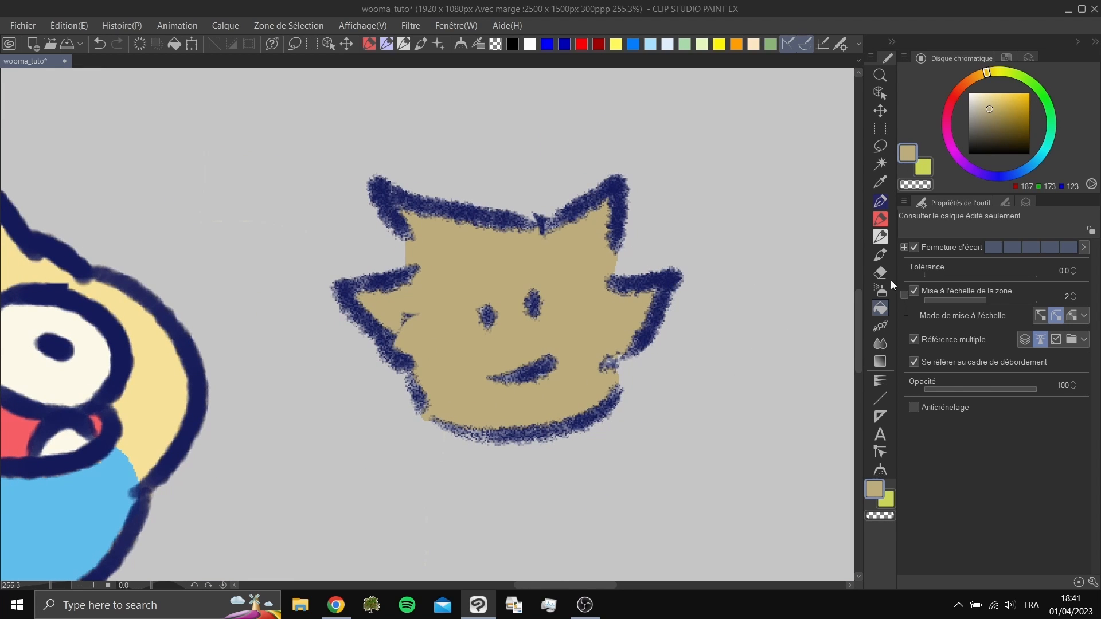
- Undo the tan fills and try the fill on the test face again with gap closing at the middle level
{"action": "key", "text": "ctrl+z"}
{"action": "key", "text": "ctrl+z"}
{"action": "left_click", "coordinate": [1037, 245]}
{"action": "key", "text": "ctrl+z"}
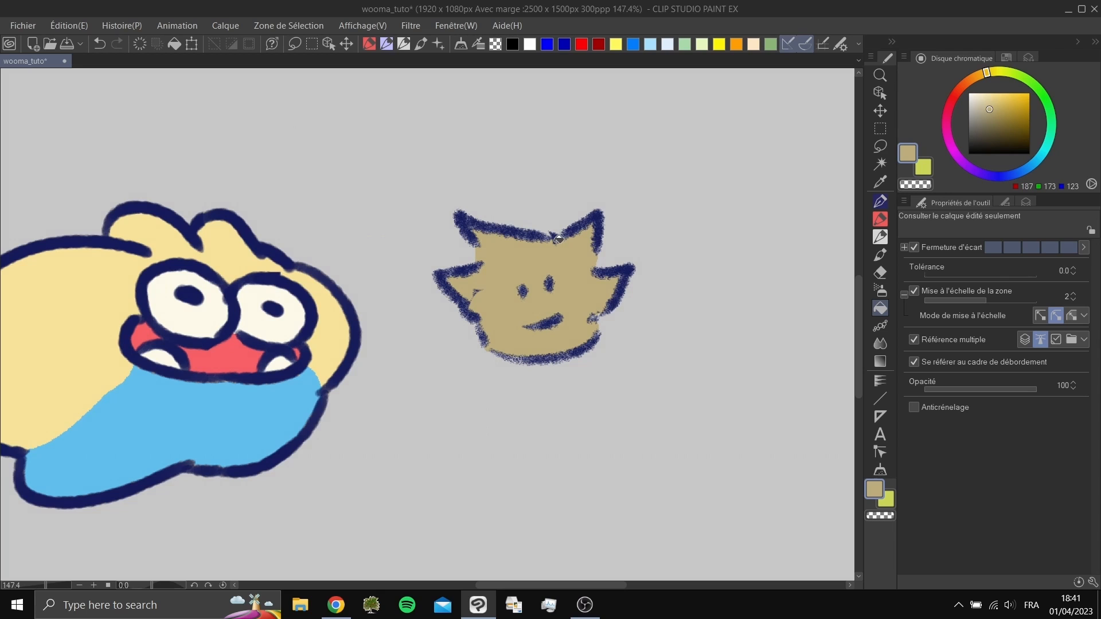
{"action": "scroll", "coordinate": [525, 258], "scroll_direction": "up", "scroll_amount": 5}
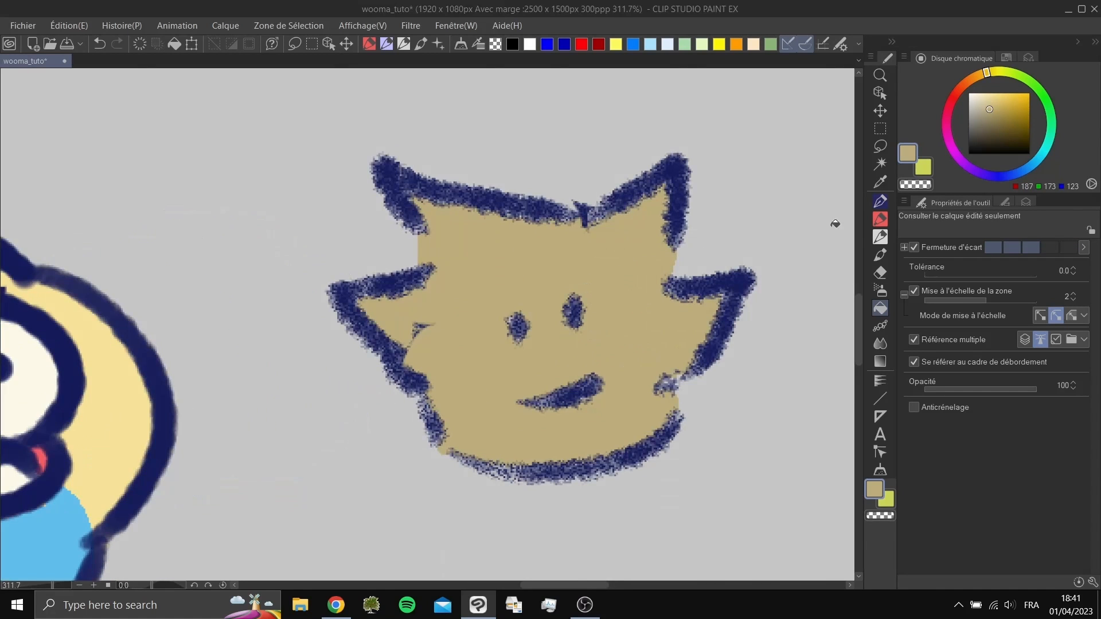
{"action": "left_click", "coordinate": [880, 200]}
{"action": "scroll", "coordinate": [635, 237], "scroll_direction": "down", "scroll_amount": 5}
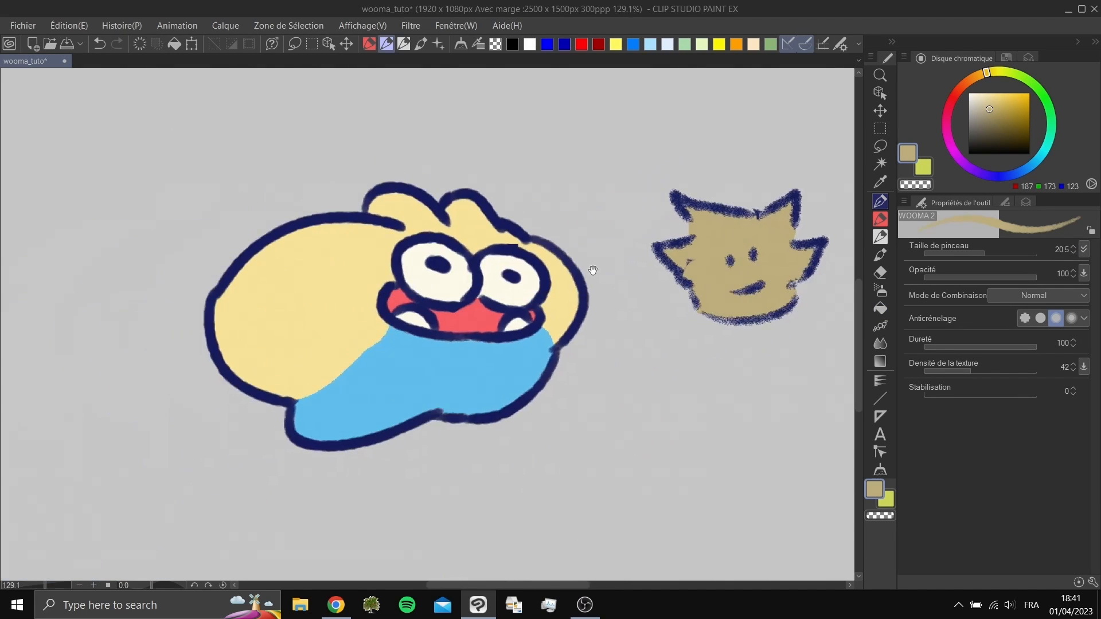
{"action": "scroll", "coordinate": [313, 332], "scroll_direction": "up", "scroll_amount": 3}
{"action": "scroll", "coordinate": [608, 267], "scroll_direction": "down", "scroll_amount": 4}
{"action": "left_click_drag", "start_coordinate": [608, 266], "coordinate": [436, 276]}
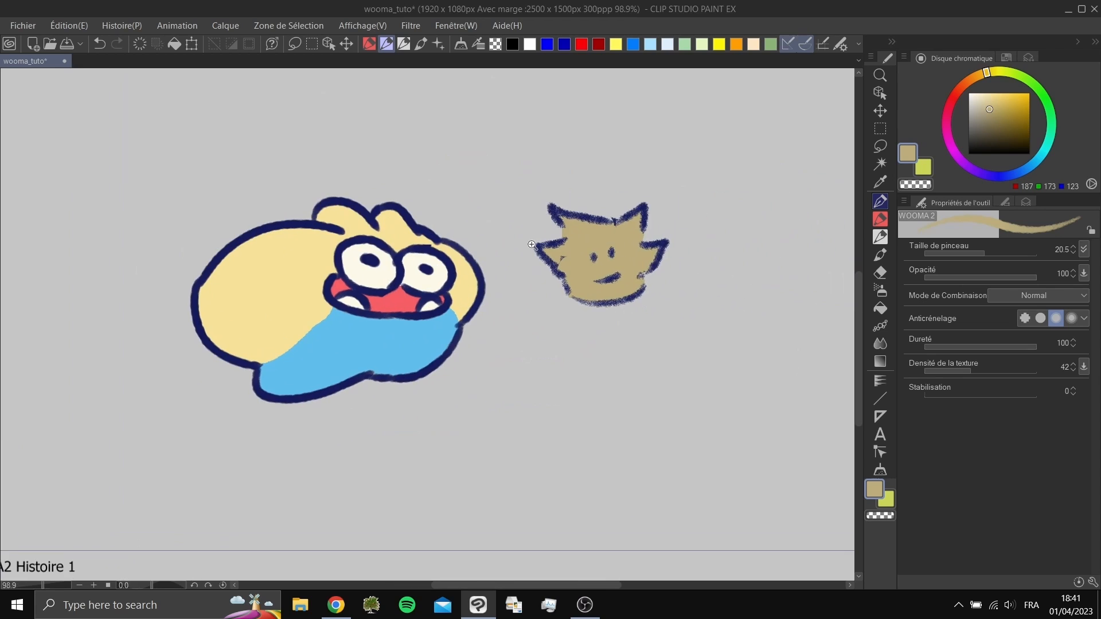
{"action": "mouse_move", "coordinate": [553, 261]}
{"action": "left_mouse_down"}
{"action": "mouse_move", "coordinate": [538, 294]}
{"action": "mouse_move", "coordinate": [571, 305]}
{"action": "mouse_move", "coordinate": [667, 228]}
{"action": "left_mouse_up"}
{"action": "mouse_move", "coordinate": [573, 245]}
{"action": "left_mouse_down"}
{"action": "mouse_move", "coordinate": [556, 320]}
{"action": "mouse_move", "coordinate": [638, 219]}
{"action": "mouse_move", "coordinate": [606, 267]}
{"action": "left_mouse_up"}
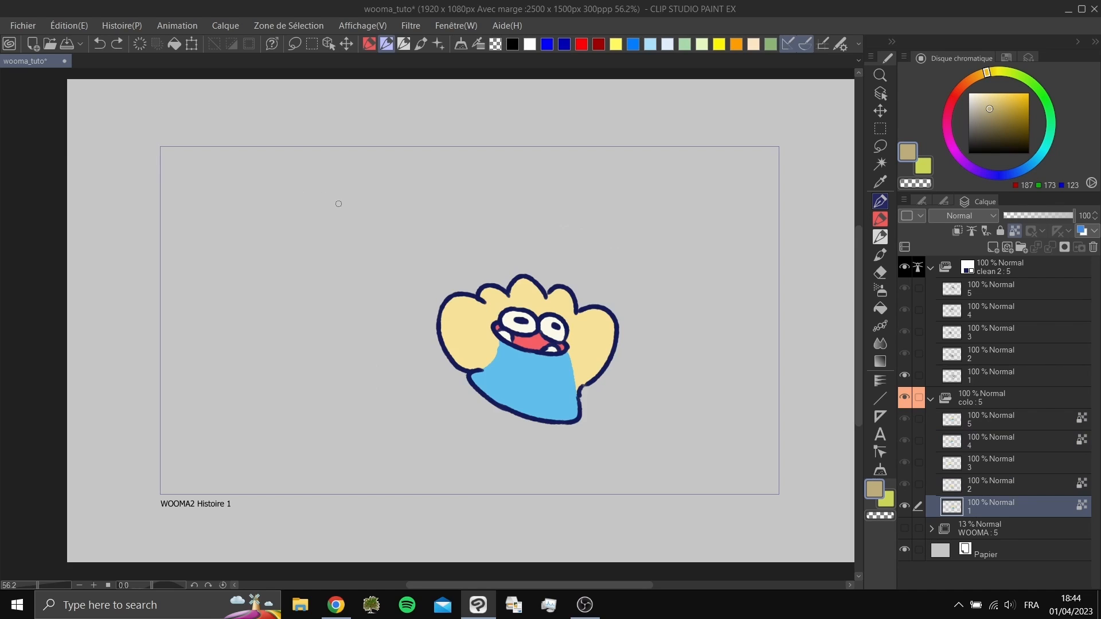
- Change the Papier layer's colour to a light green (about HEX BEEBA3)
{"action": "key", "text": "space"}
{"action": "left_click", "coordinate": [939, 556]}
{"action": "double_click", "coordinate": [937, 556]}
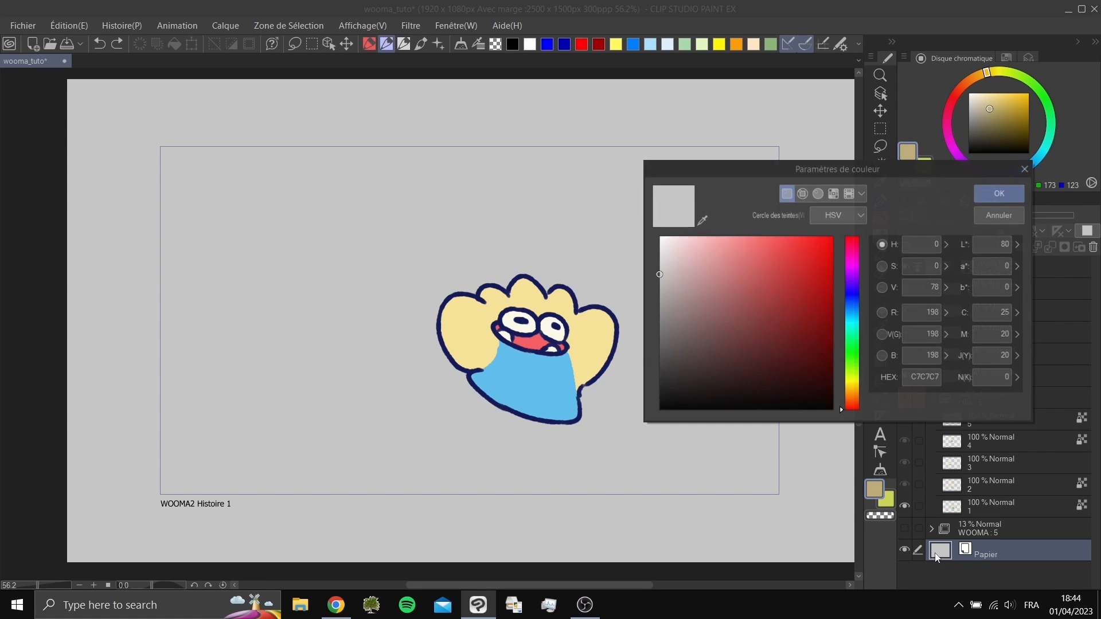
{"action": "left_click", "coordinate": [846, 406]}
{"action": "left_click", "coordinate": [846, 361]}
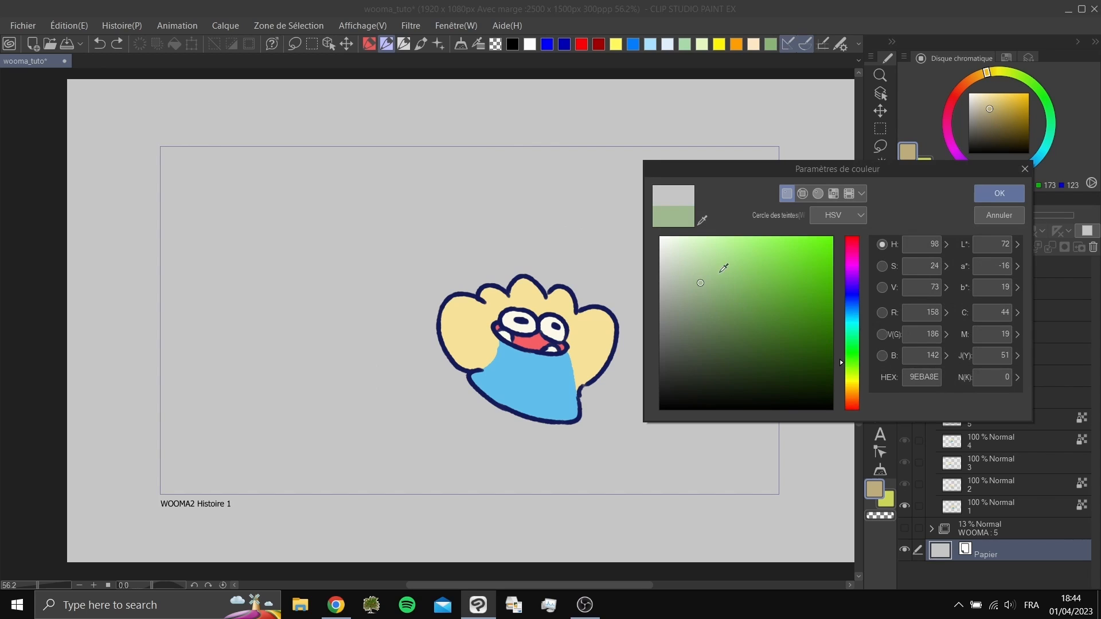
{"action": "left_click", "coordinate": [697, 269]}
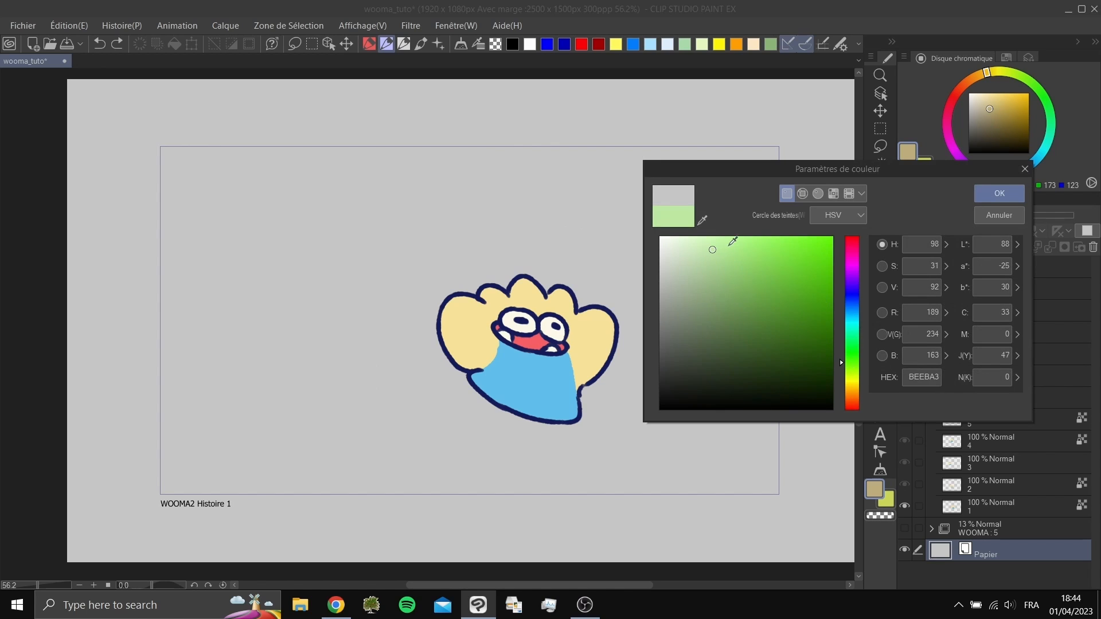
{"action": "left_click", "coordinate": [999, 195]}
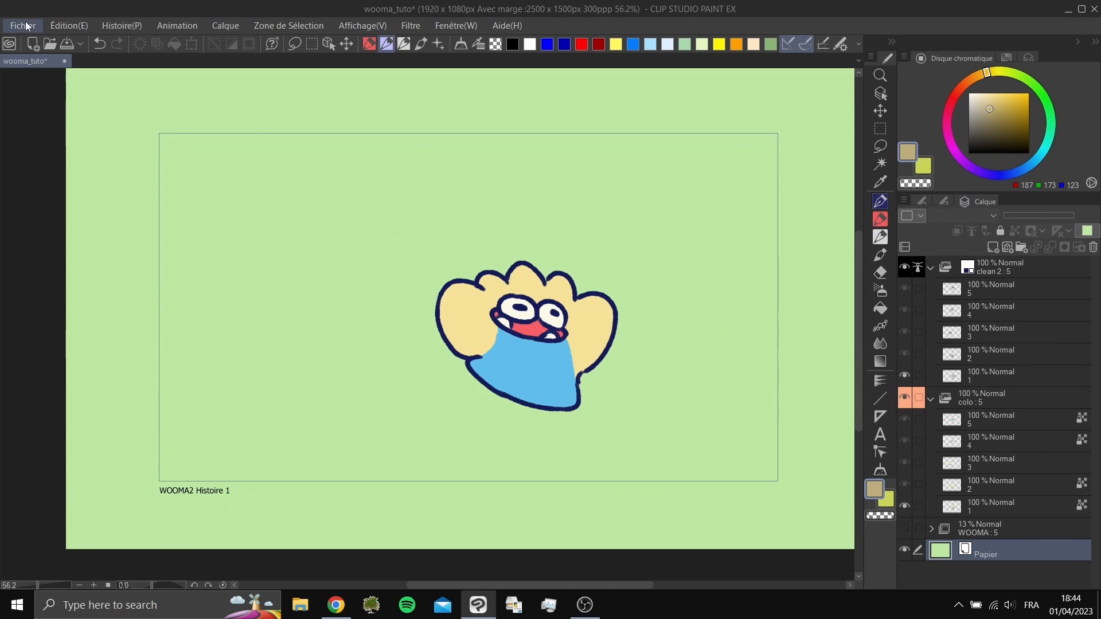
- Switch to File Explorer, browse to the TUTOS folder in Documents > 2022, and open wooma_2.mp4 to watch the animation
{"action": "left_click", "coordinate": [25, 26]}
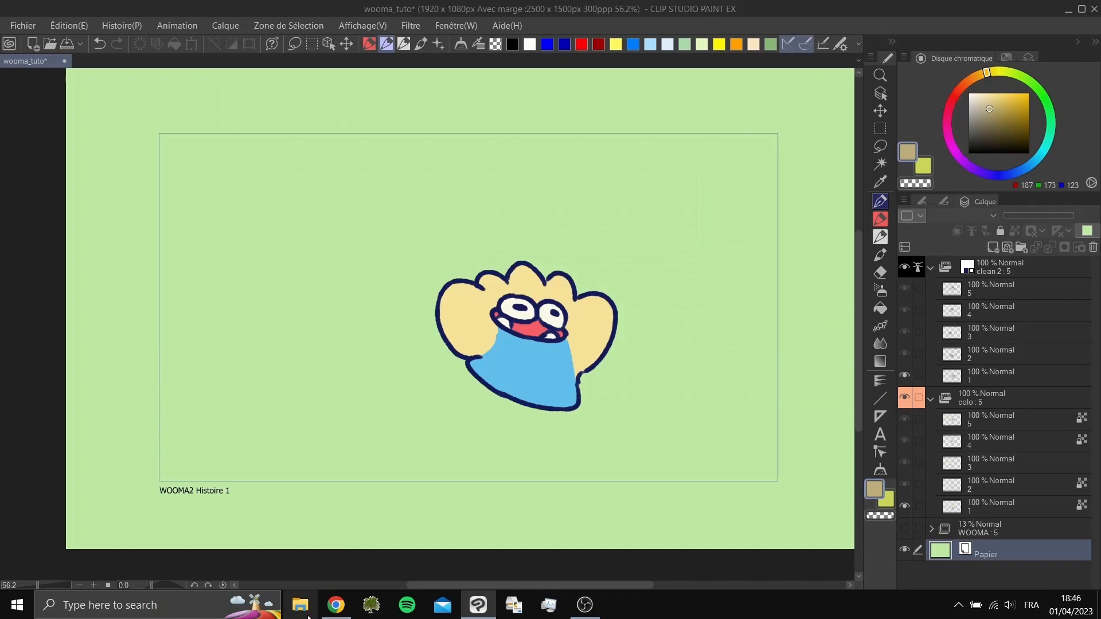
{"action": "left_click", "coordinate": [300, 605]}
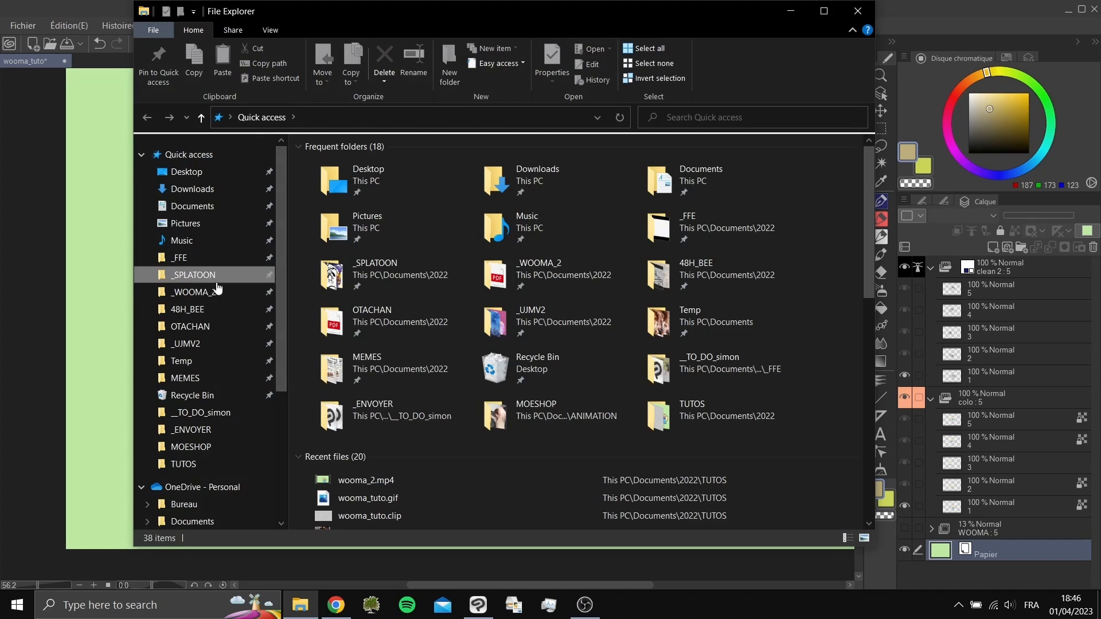
{"action": "left_click", "coordinate": [202, 276]}
{"action": "left_click", "coordinate": [346, 117]}
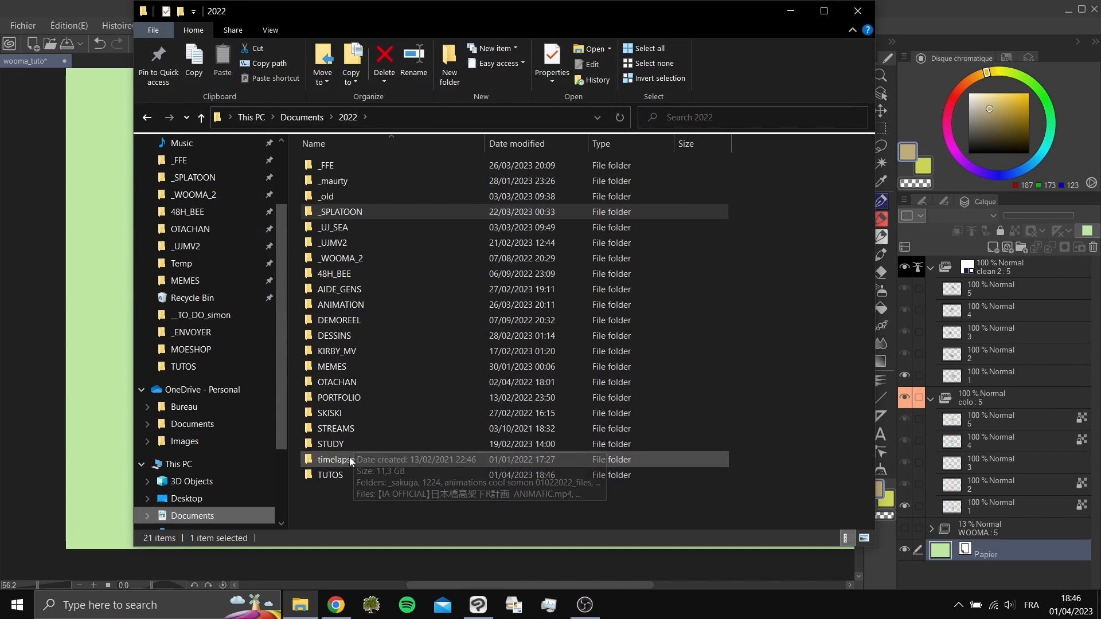
{"action": "double_click", "coordinate": [344, 476]}
{"action": "double_click", "coordinate": [371, 195]}
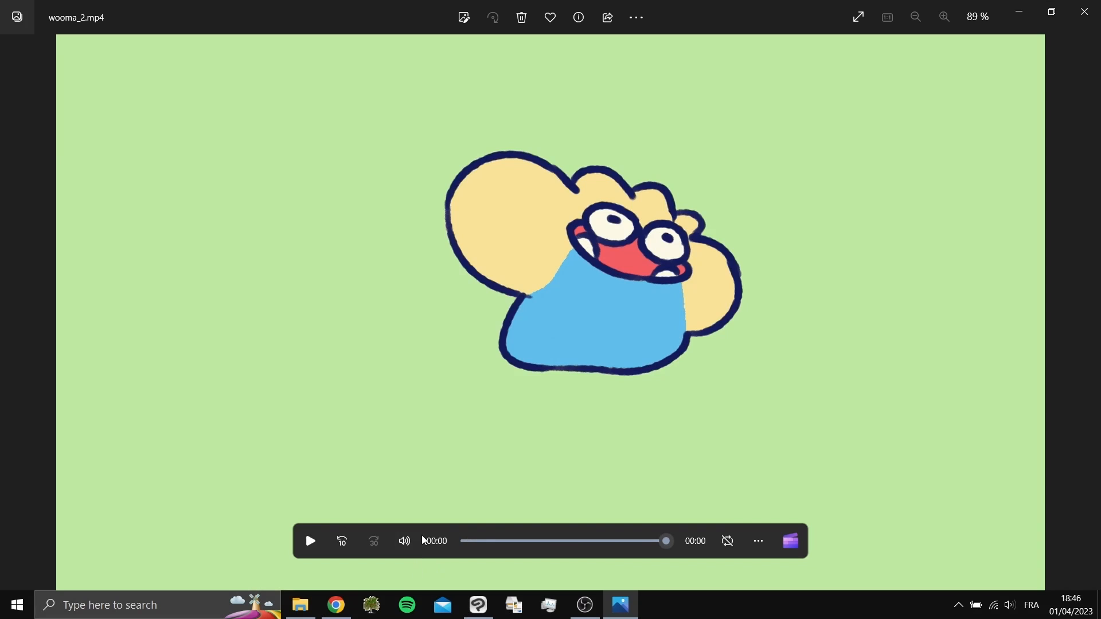
- Play the wooma_2.mp4 animation with repeat enabled, and close the video to return to the wooma_tuto canvas in Clip Studio Paint
{"action": "left_click", "coordinate": [729, 544]}
{"action": "left_click", "coordinate": [310, 541]}
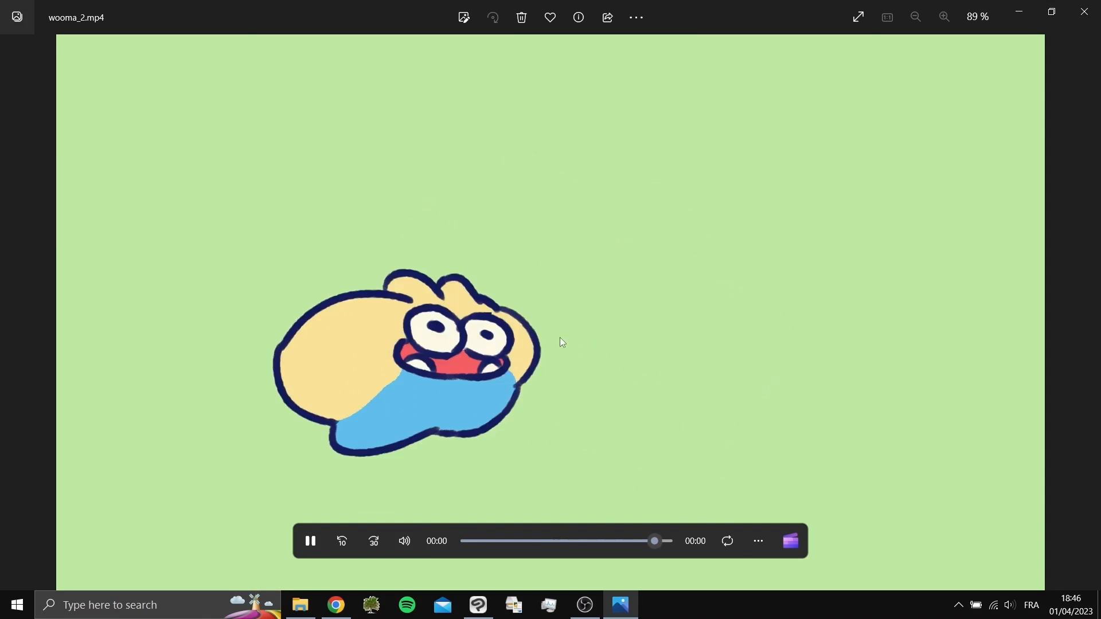
{"action": "left_click", "coordinate": [1082, 18]}
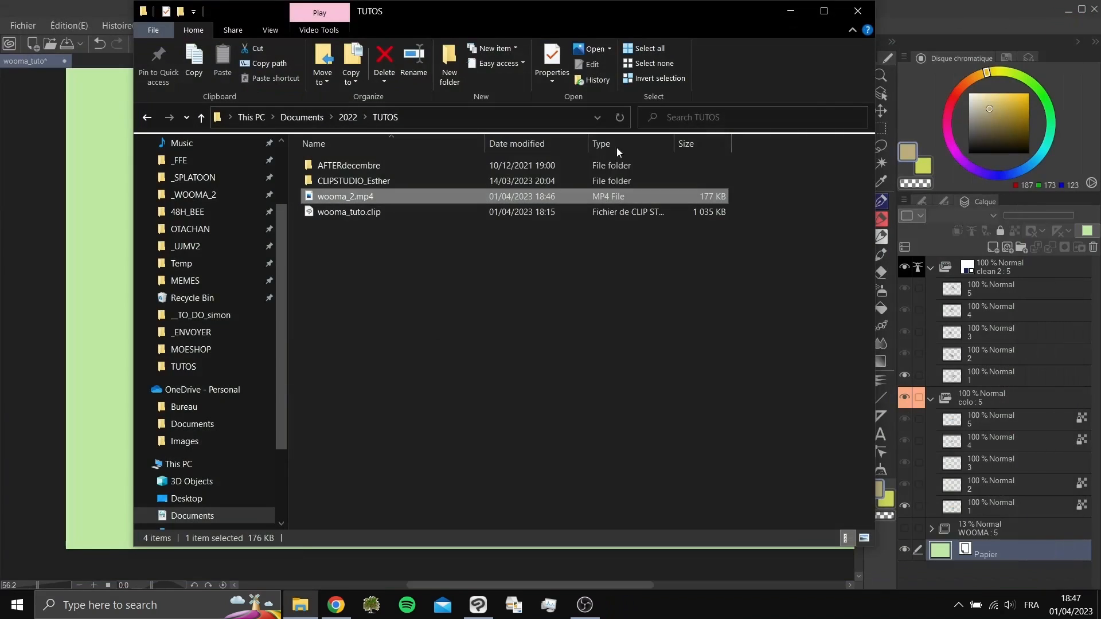
{"action": "left_click", "coordinate": [975, 2]}
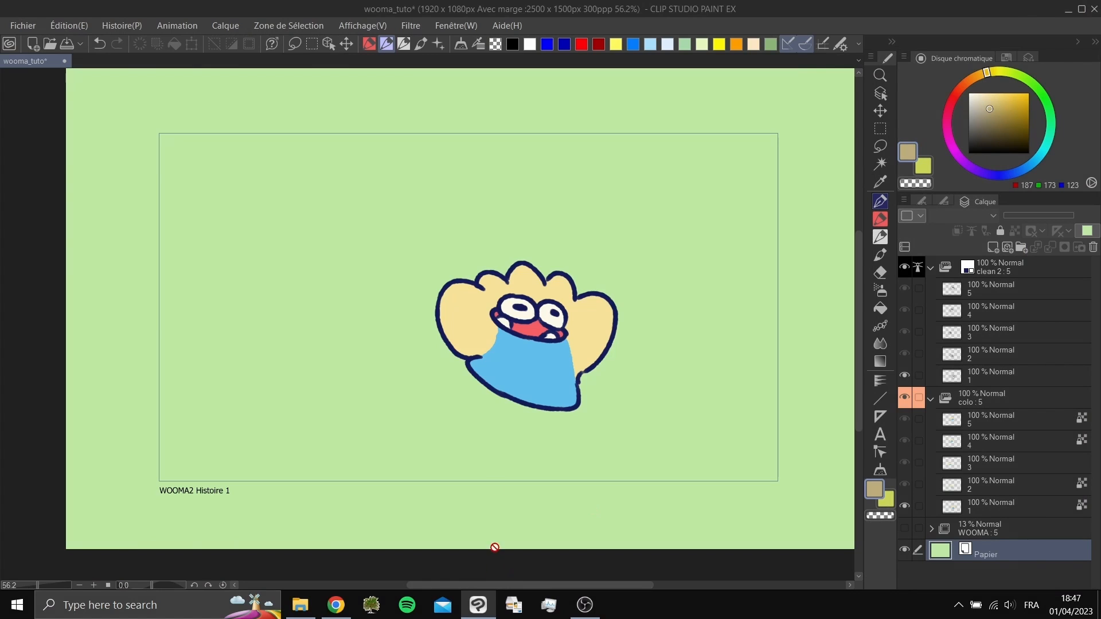
{"action": "key", "text": "XF86MonBrightnessDown"}
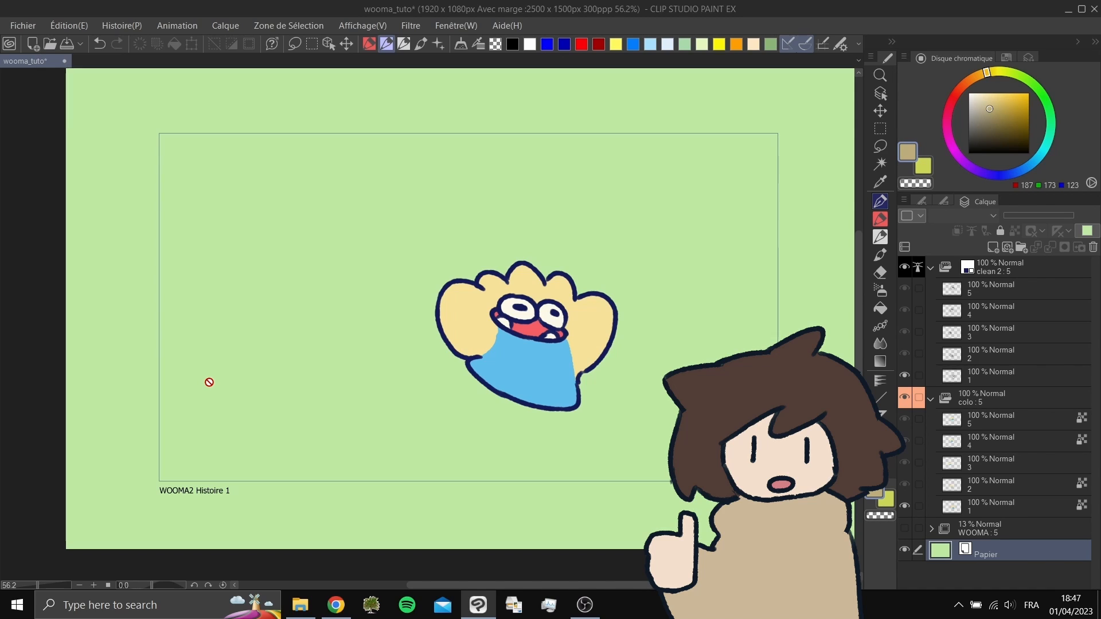
{"action": "left_click", "coordinate": [585, 605]}
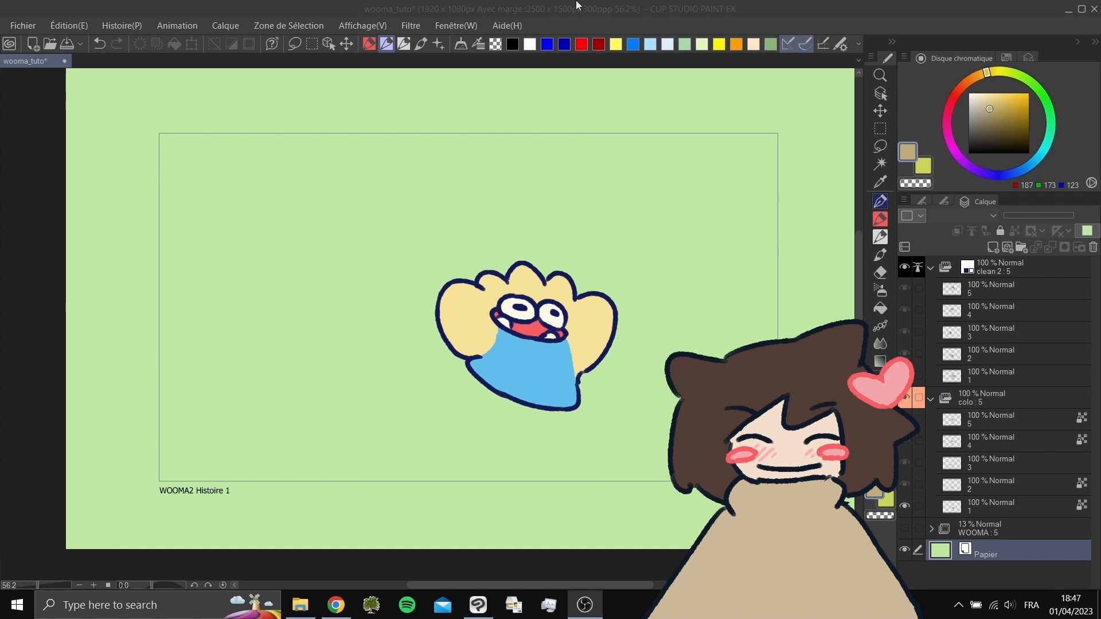
{"action": "left_click", "coordinate": [538, 13]}
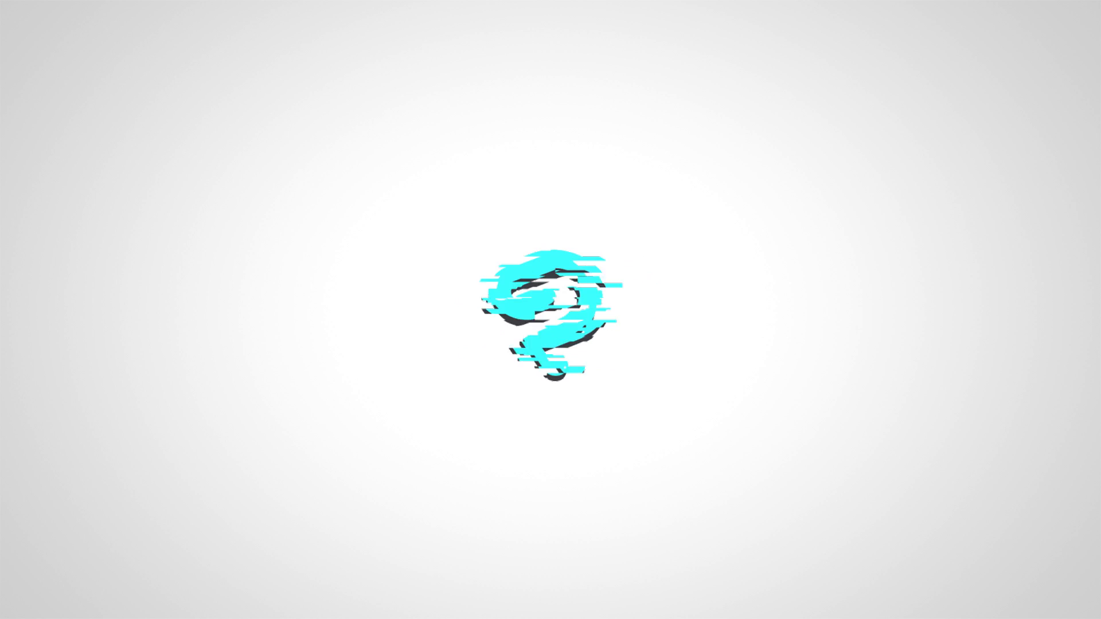